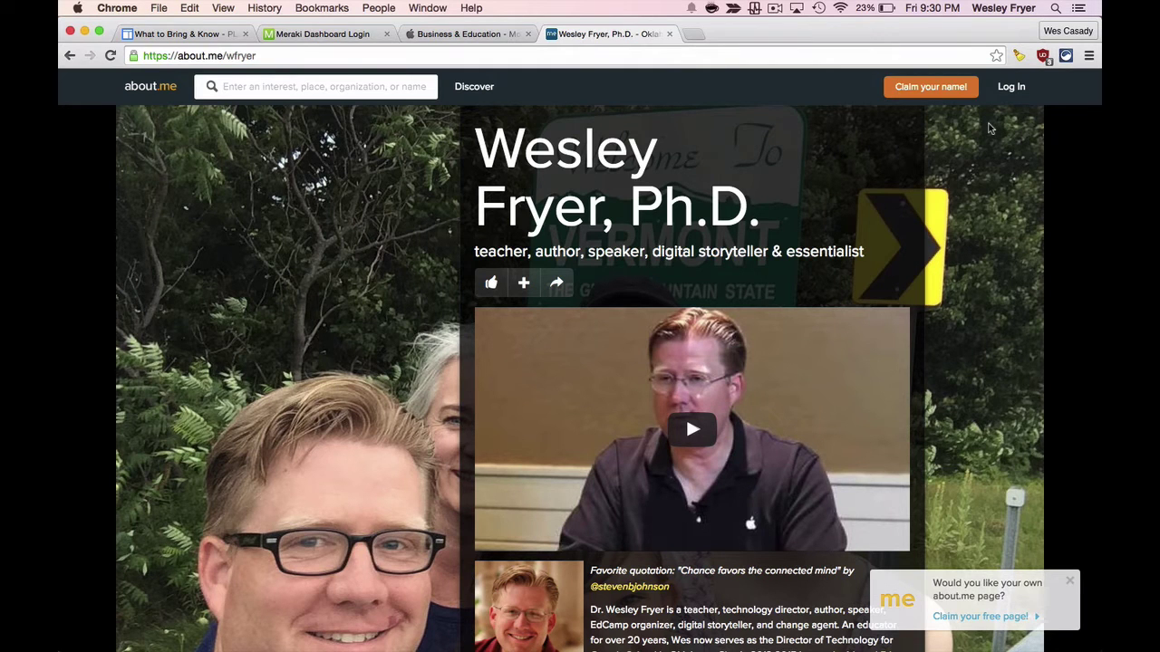
- Close the about.me and Apple Business & Education pages, reviewing the 3D design apps on the What to Bring & Know page in between
left_click(670, 34)
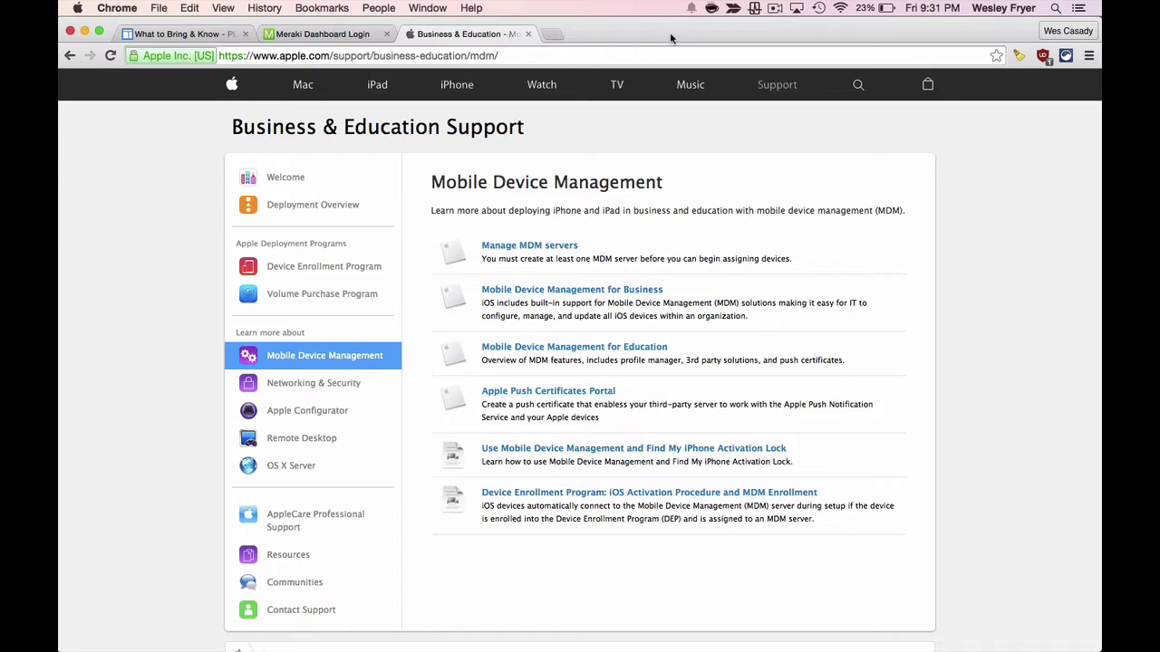
left_click(205, 34)
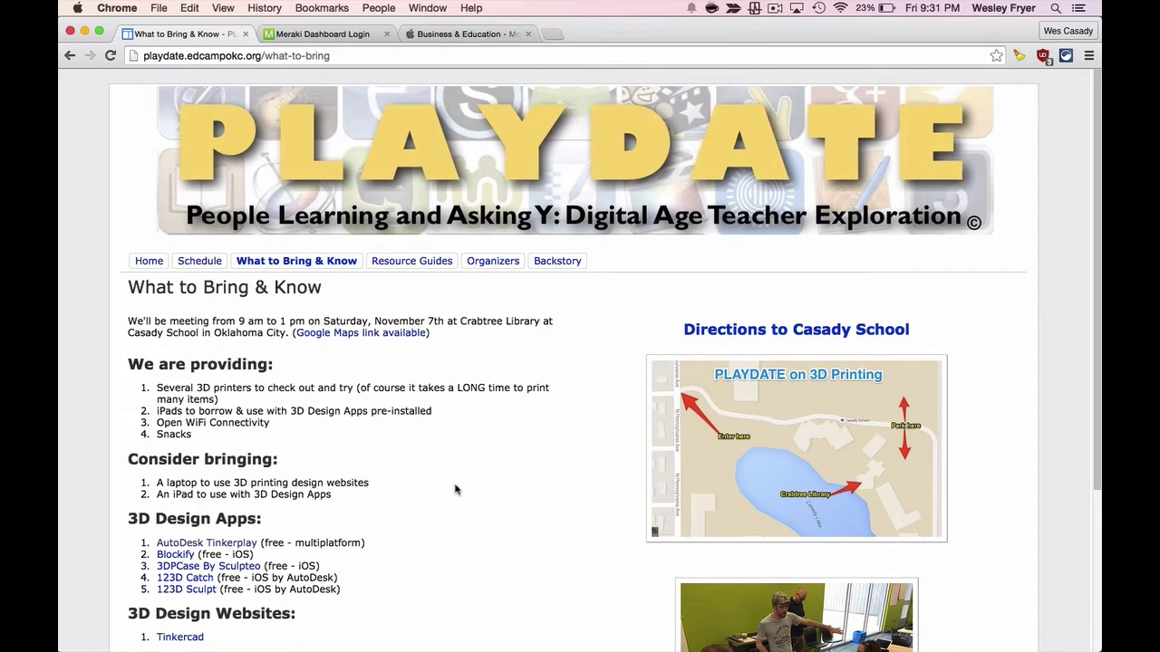
scroll(456, 487, "down", 3)
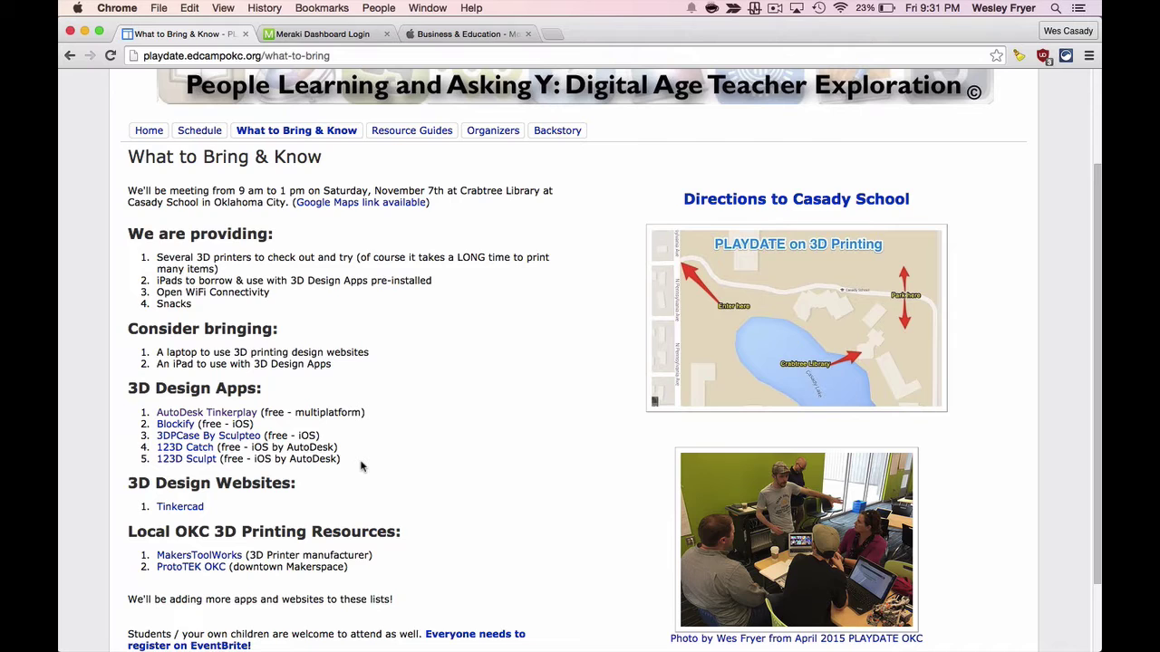
left_click(490, 35)
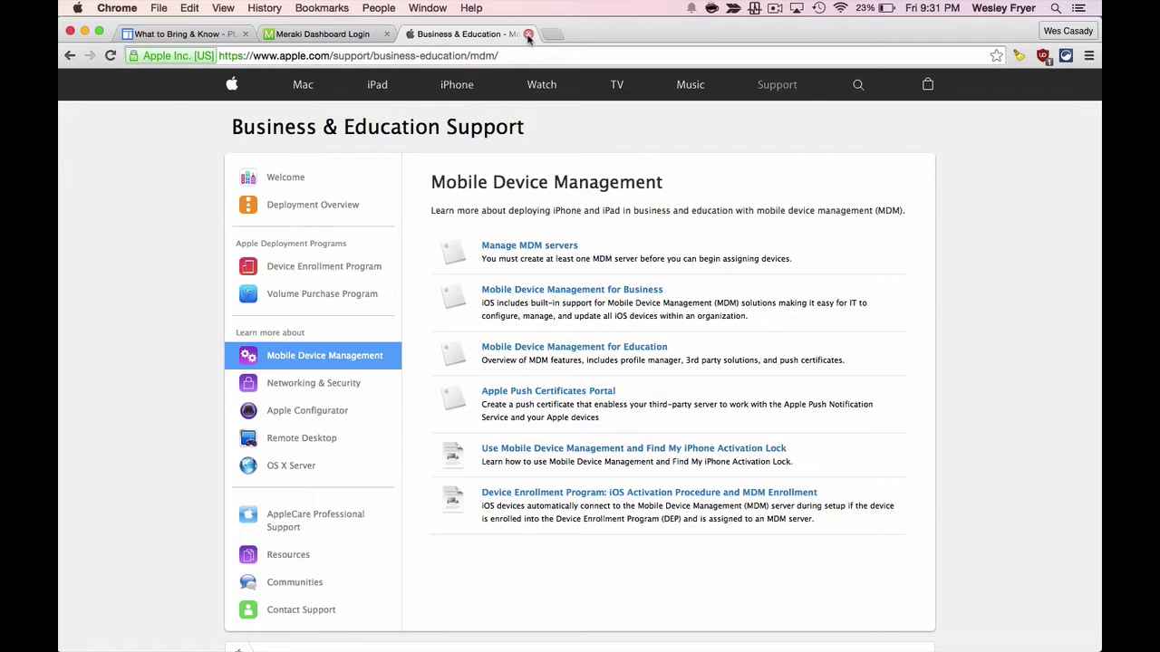
left_click(528, 35)
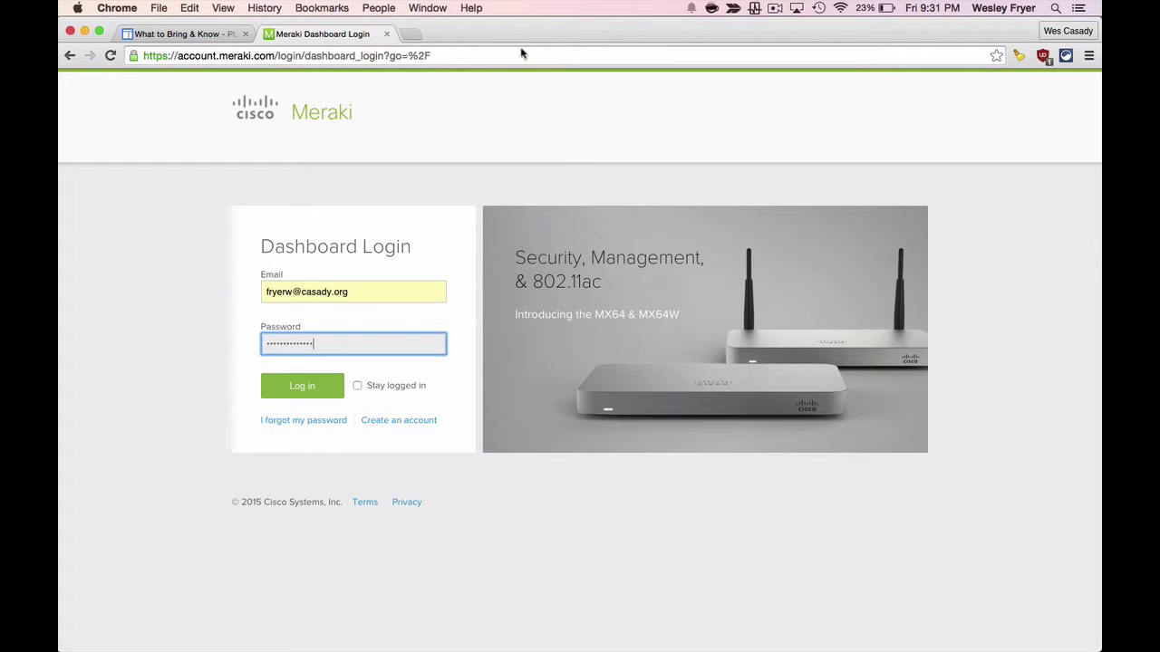
- Log in to the Meraki dashboard with the prefilled credentials and switch to the iPad network to view its client list
left_click(306, 389)
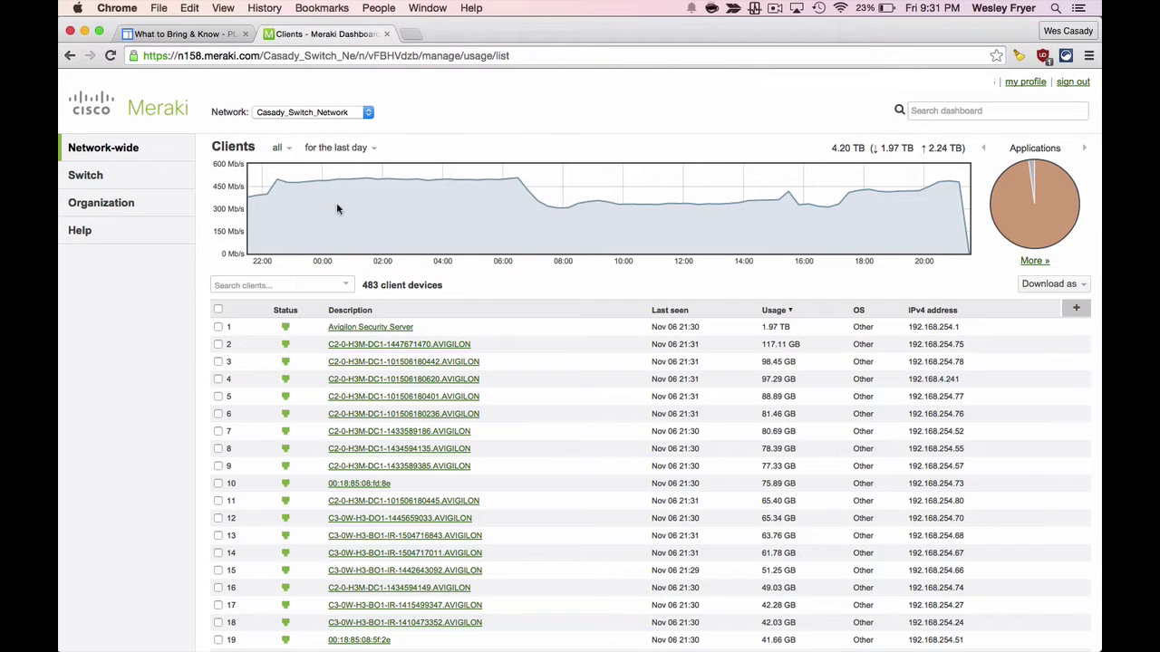
left_click(330, 114)
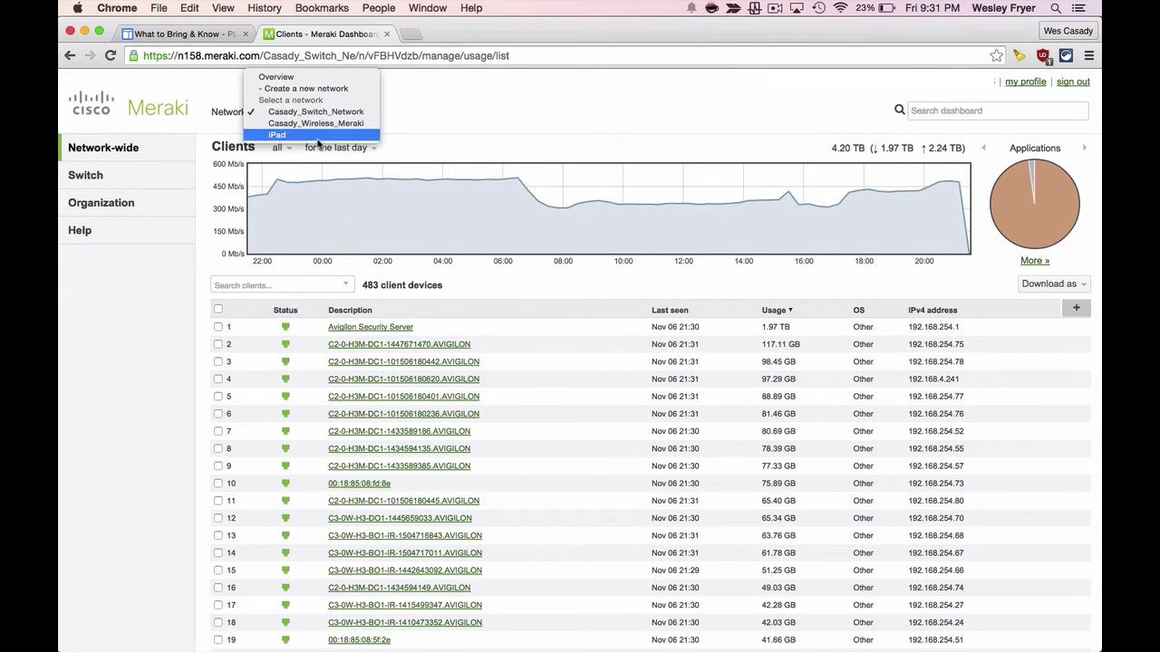
left_click(317, 137)
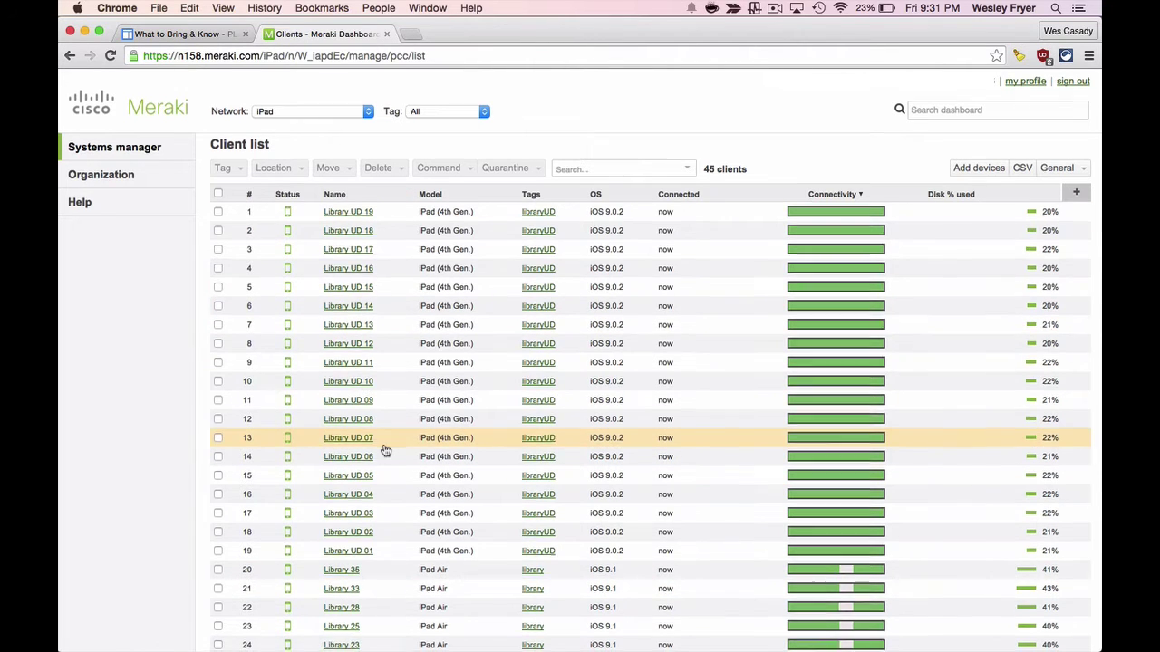
scroll(383, 445, "down", 3)
scroll(385, 450, "up", 3)
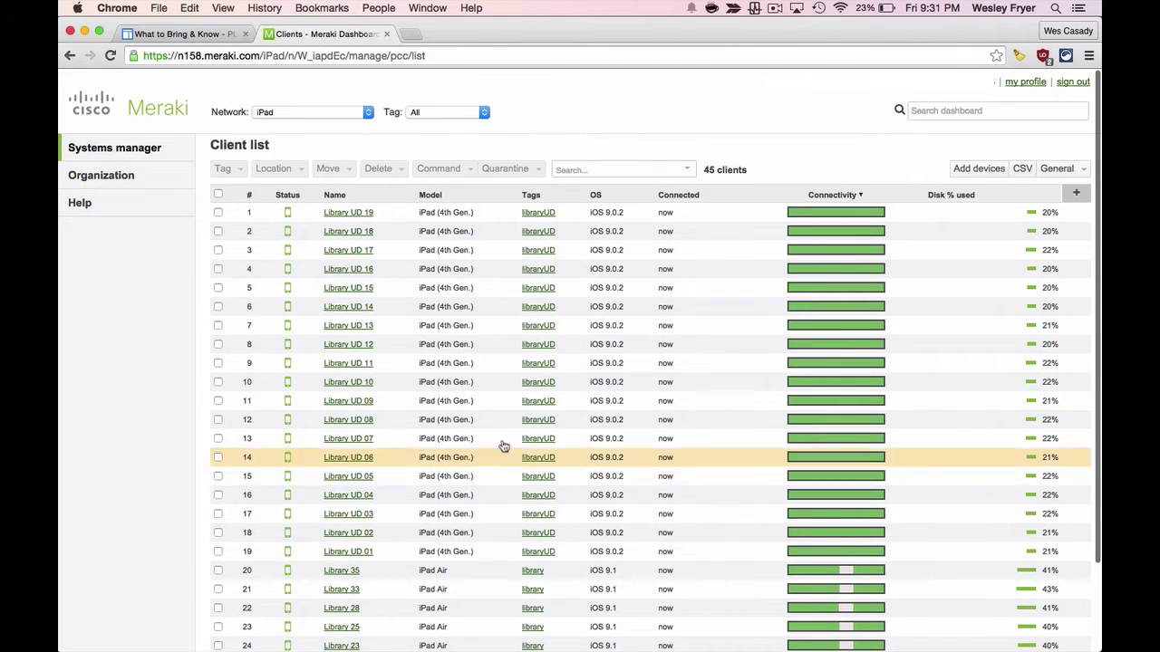
- Open the MDM Apps page in Systems manager and look over the managed apps
mouse_move(153, 161)
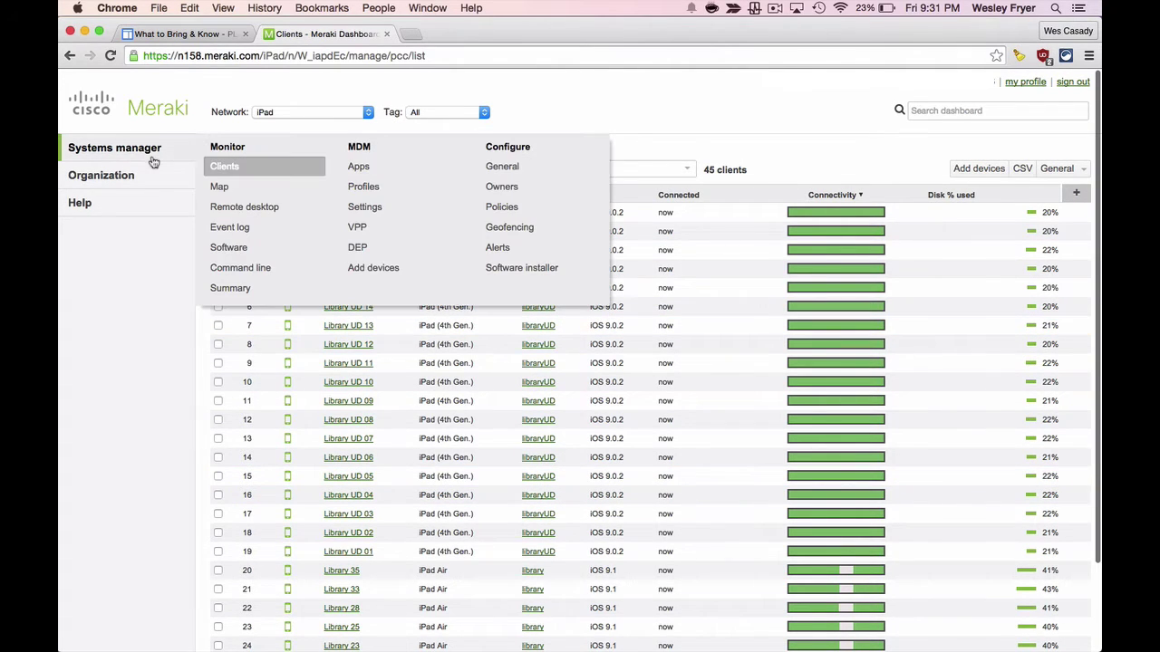
left_click(362, 169)
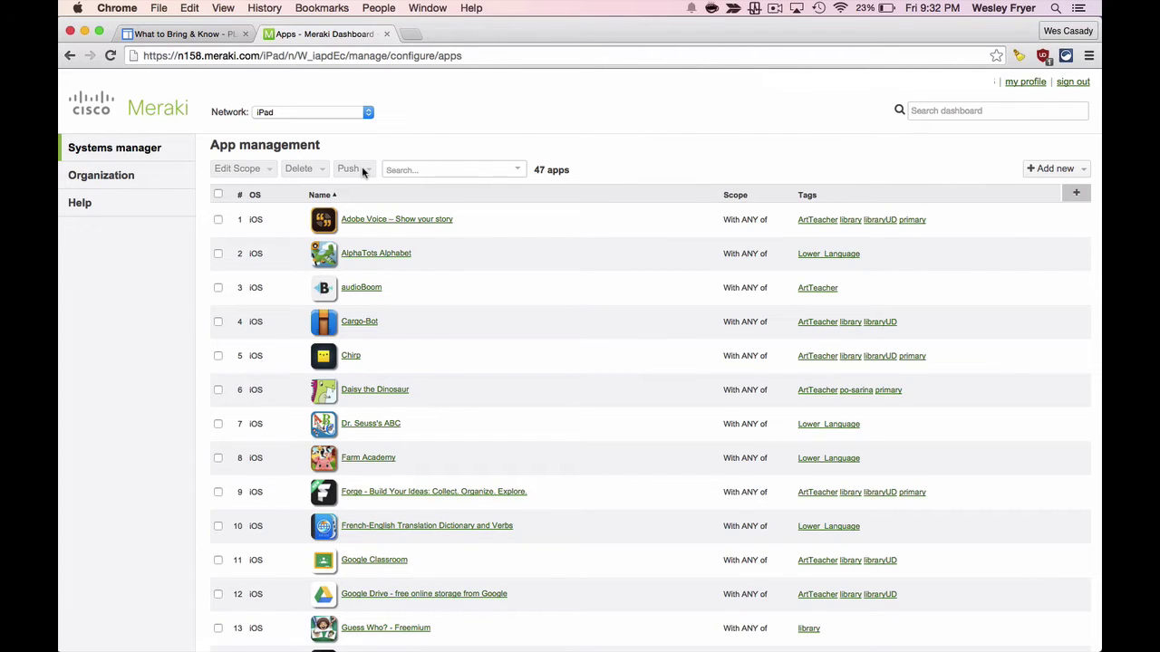
scroll(572, 481, "down", 2)
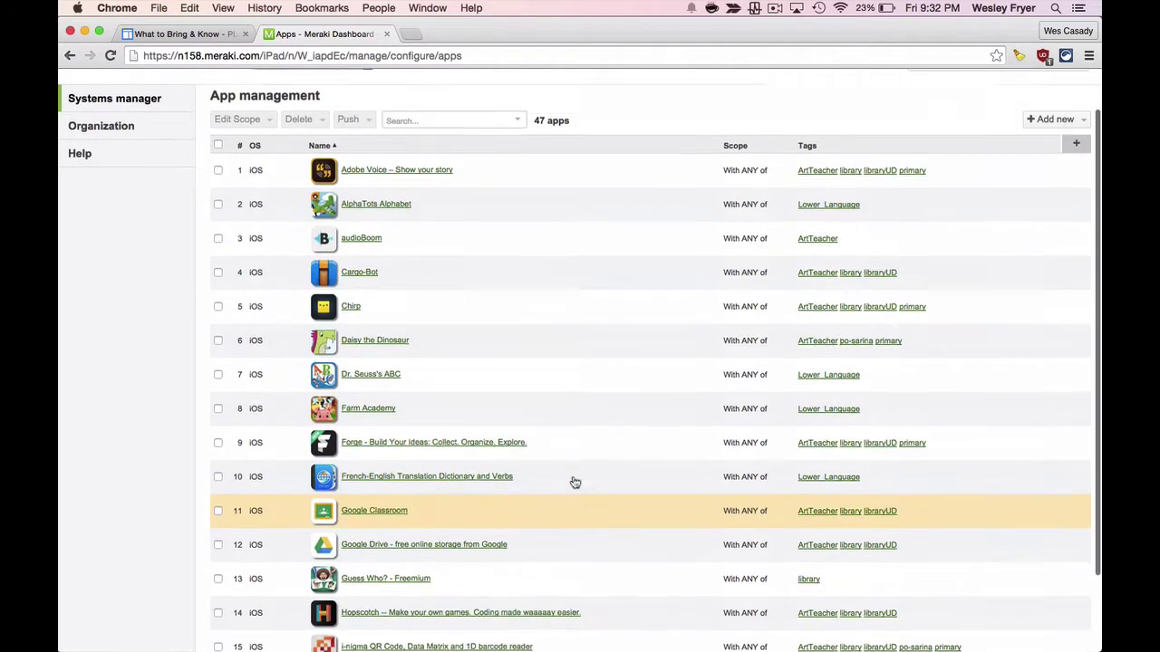
scroll(574, 482, "up", 2)
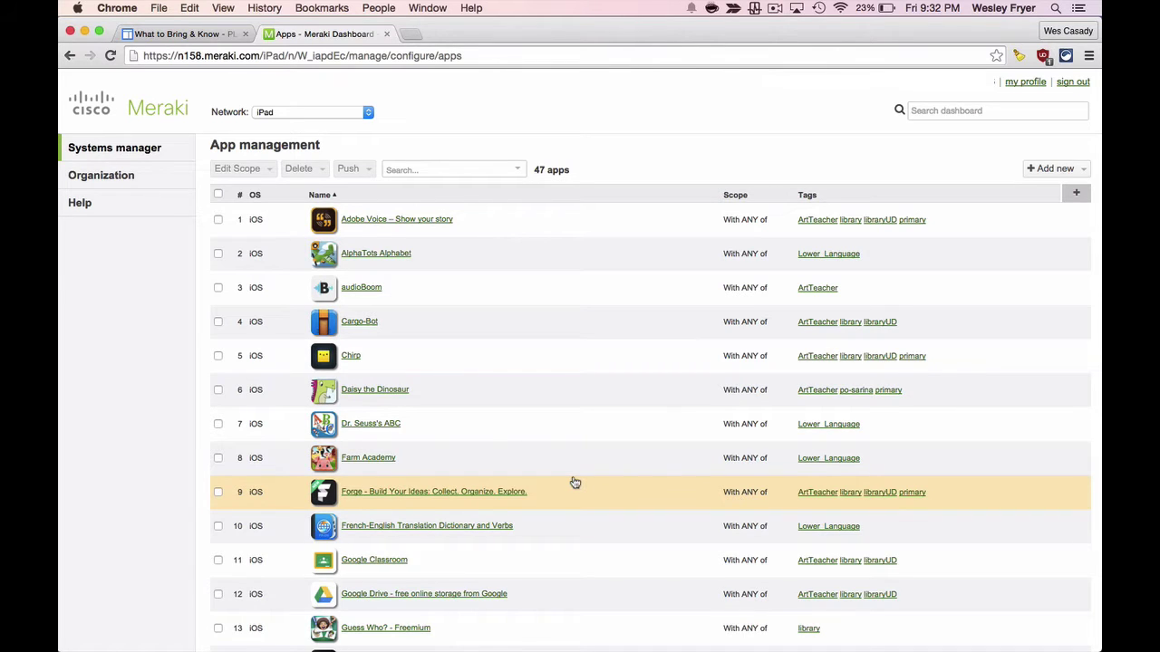
- Start adding a new iOS app and try an ID lookup without a search term
left_click(1046, 170)
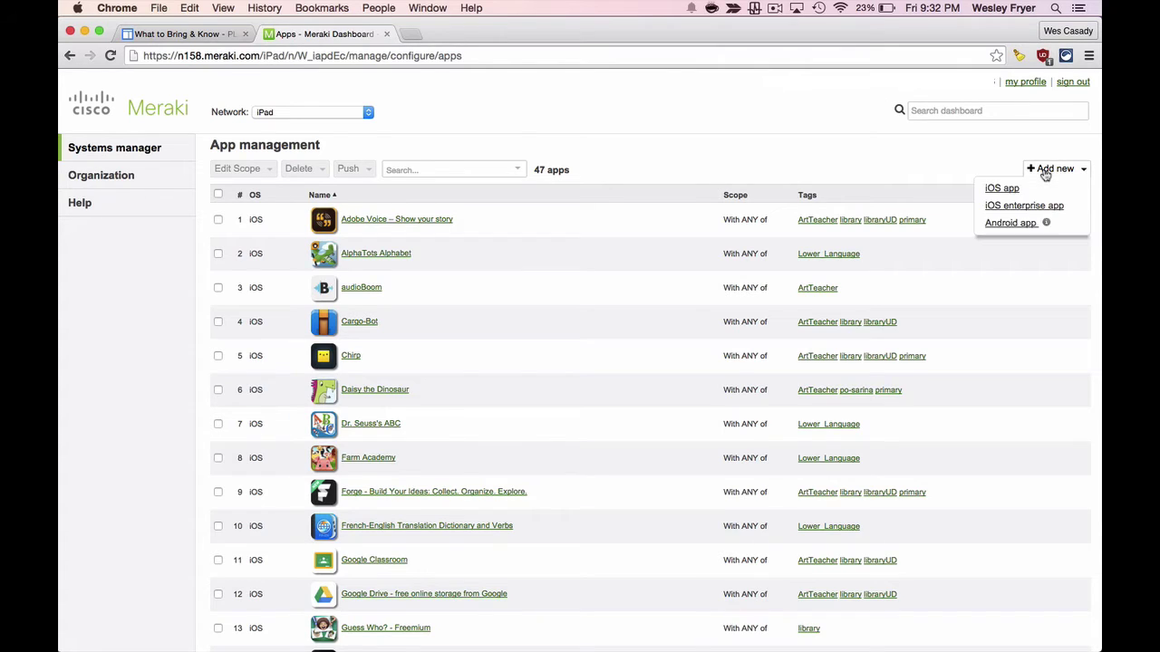
left_click(1008, 190)
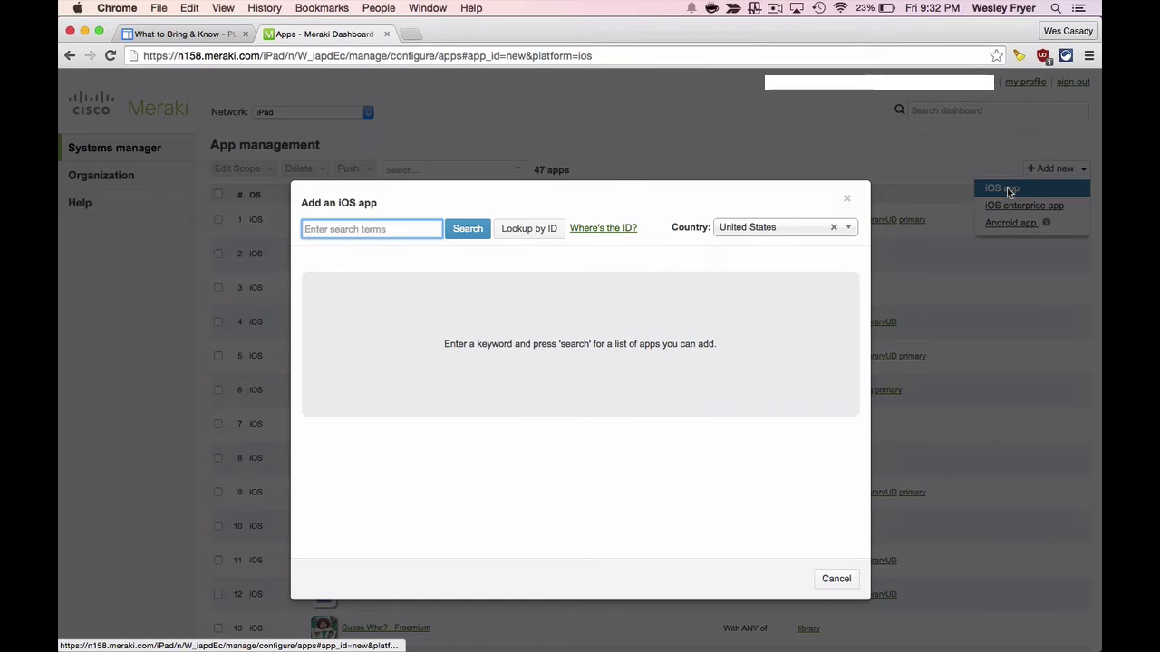
left_click(518, 232)
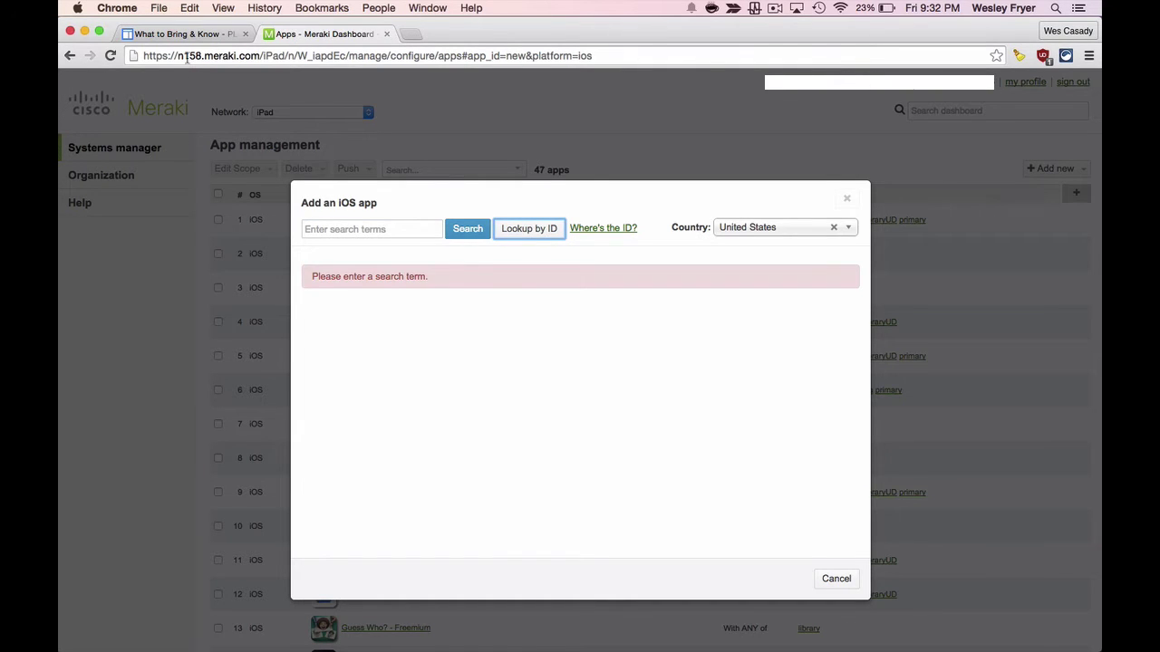
- Copy the Tinkerplay identifier id975940251 from the link list in TextWrangler and try finding the app with it in the Meraki dialog in Chrome
key("super+Tab")
key("super+Tab")
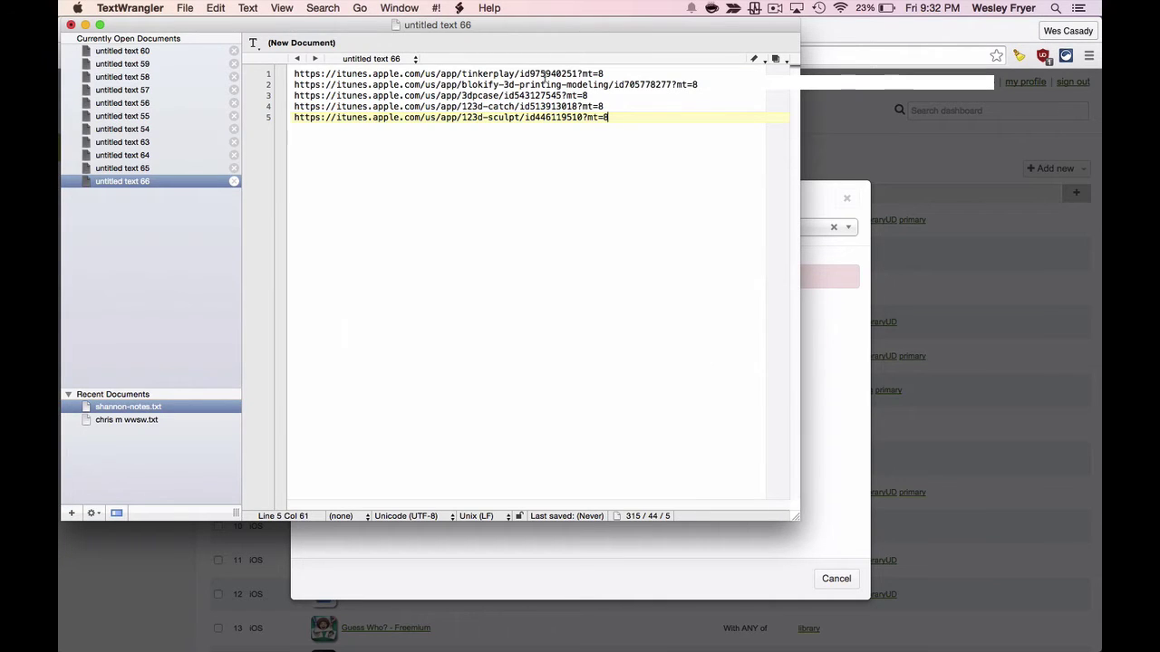
double_click(541, 72)
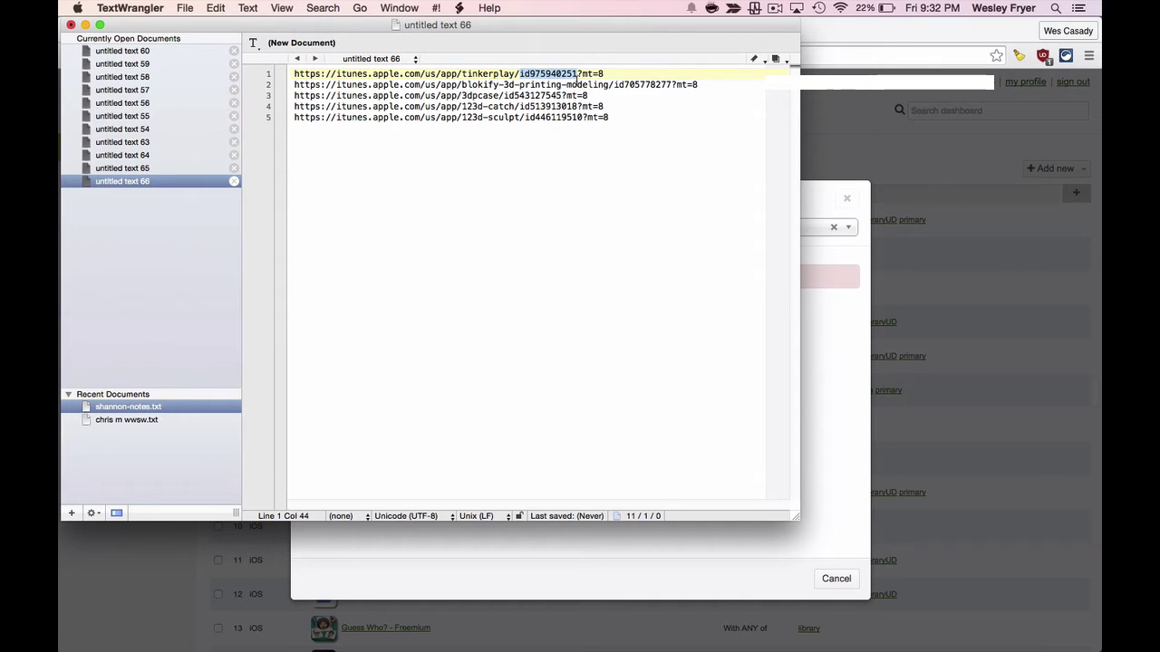
key("super+c")
left_click(806, 215)
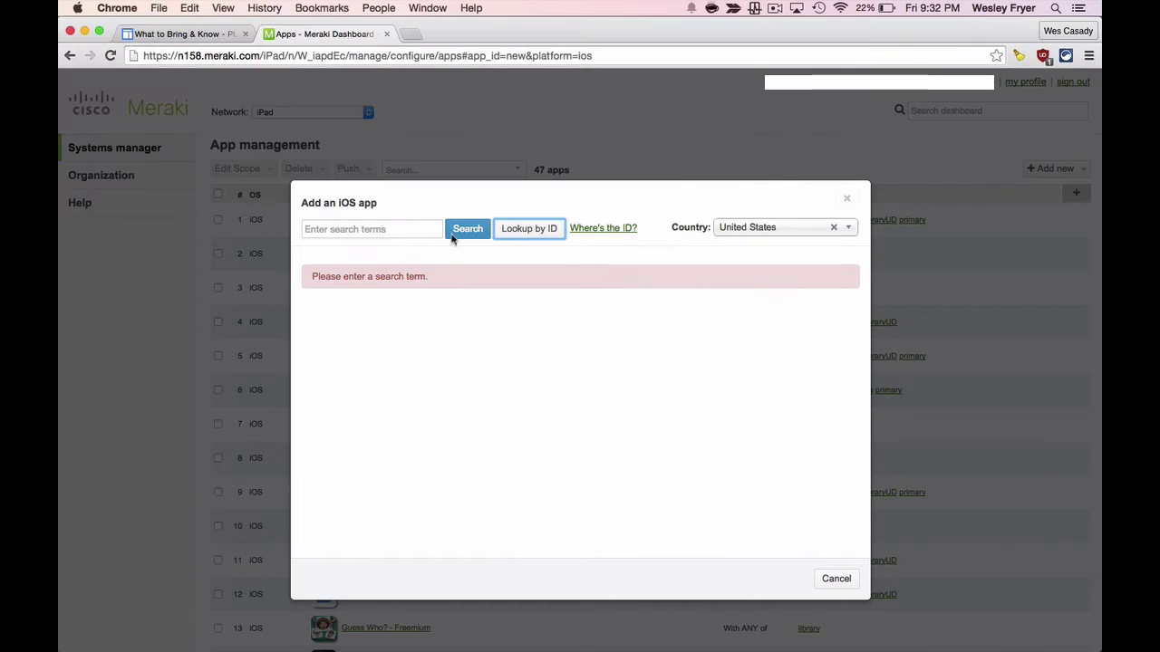
left_click(357, 231)
key("super+v")
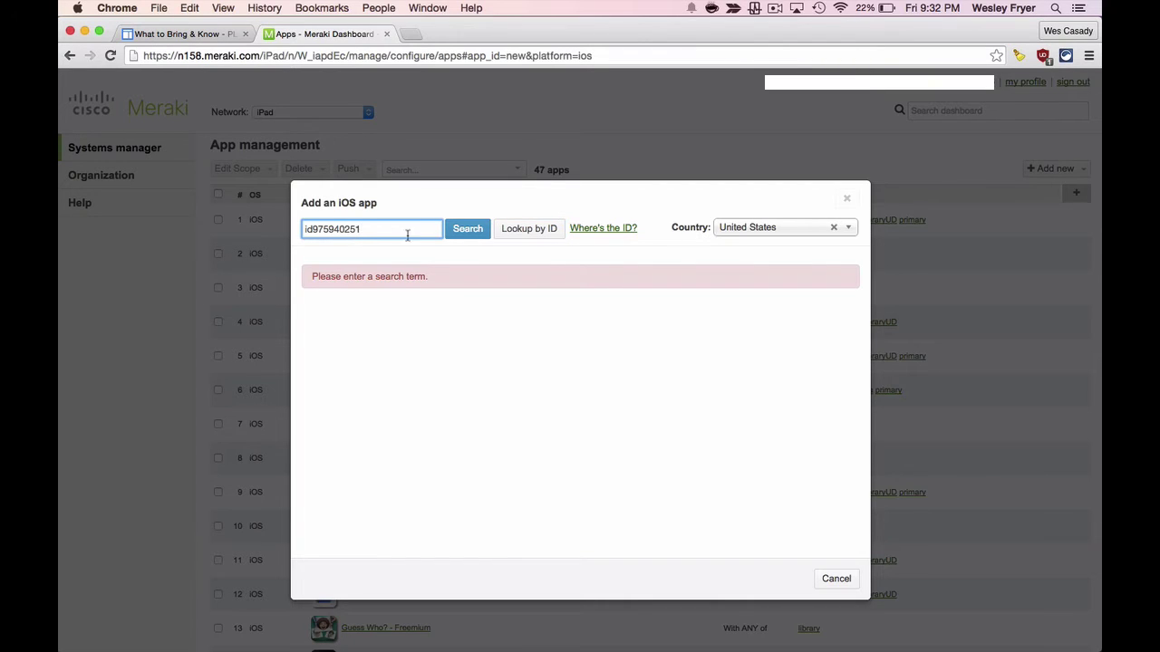
left_click(468, 233)
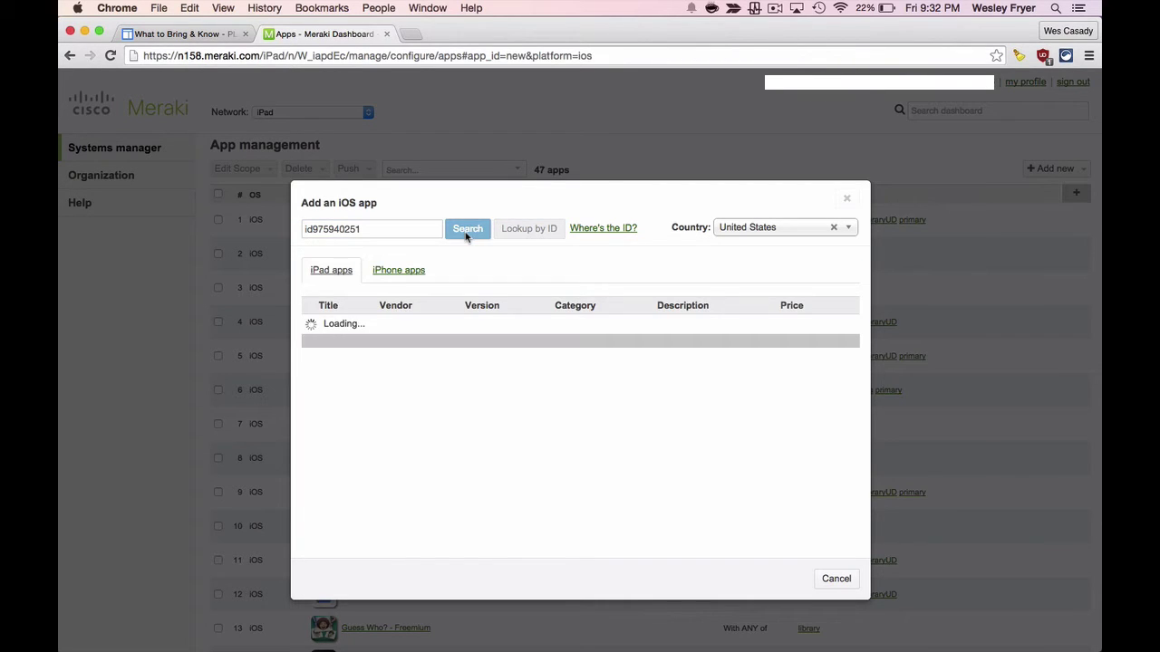
left_click(523, 231)
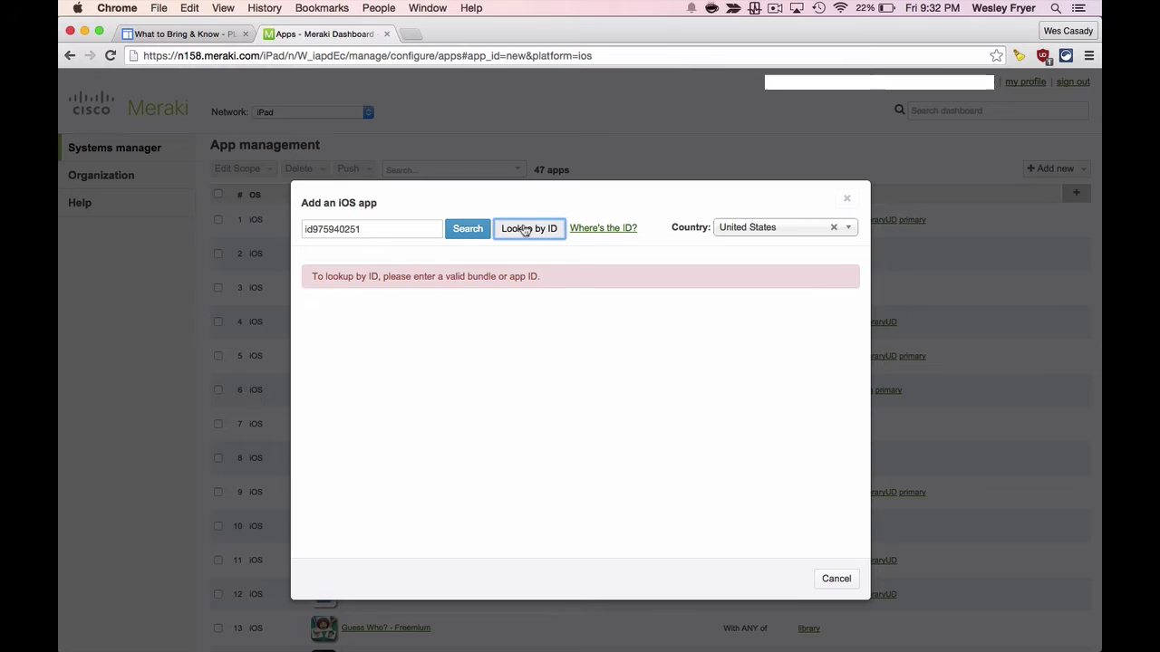
- Remove the "id" prefix so the term reads 975940251, then look up the ID and add the Tinkerplay app
left_click(409, 229)
left_click(533, 232)
left_click(314, 231)
key("BackSpace")
key("BackSpace")
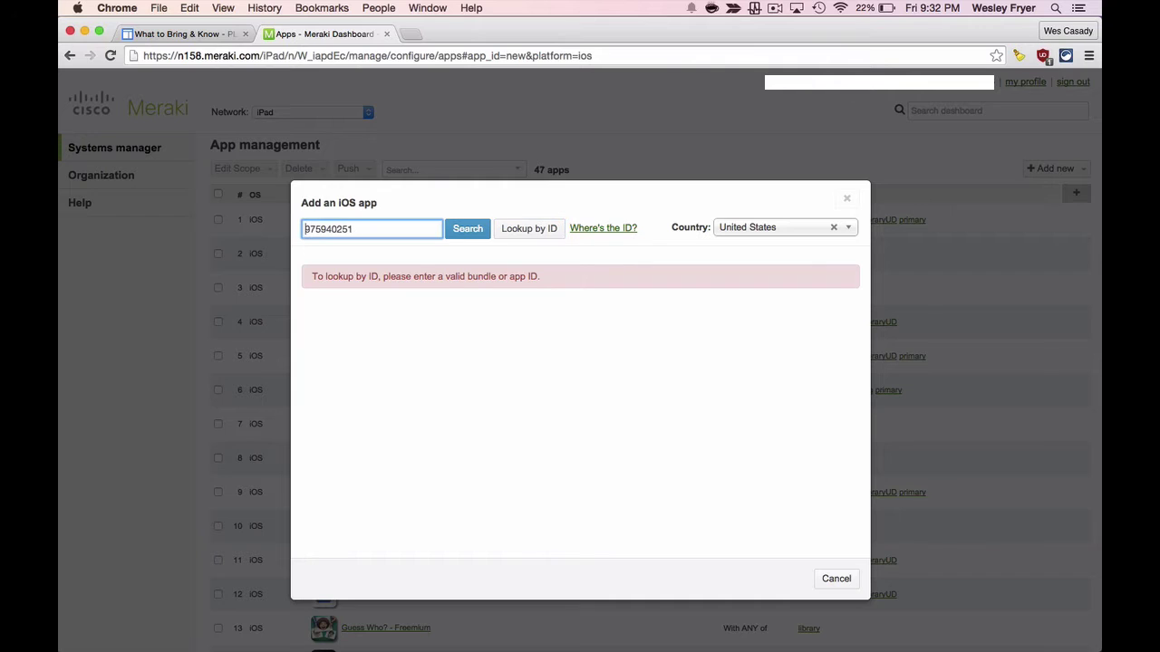
left_click(525, 232)
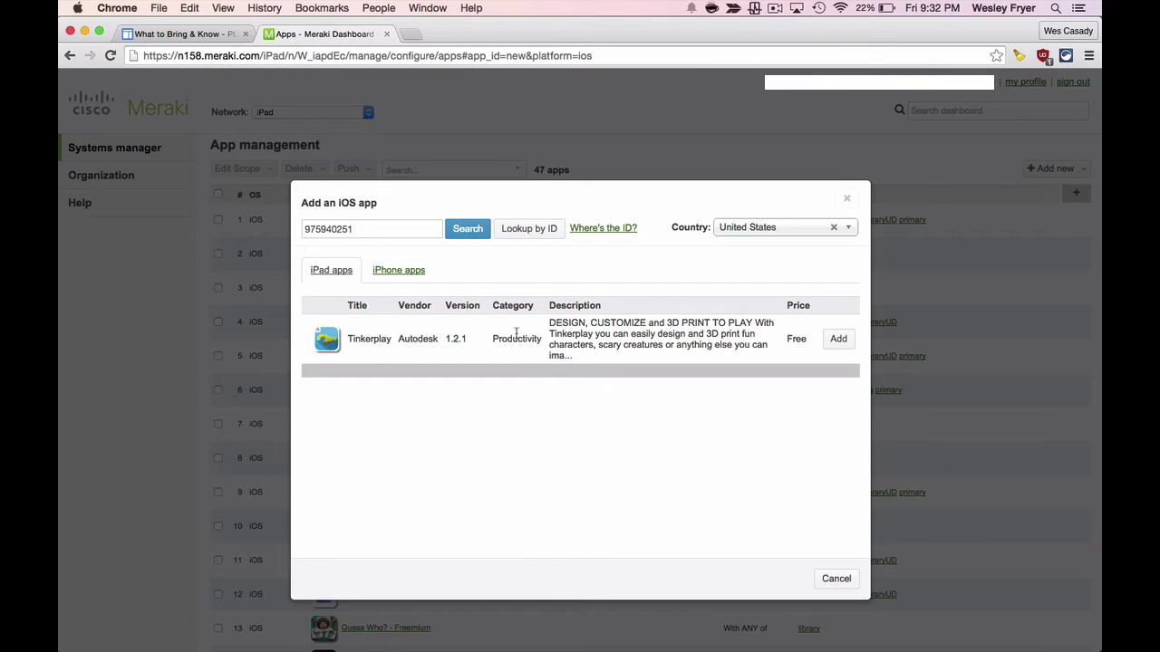
left_click(838, 339)
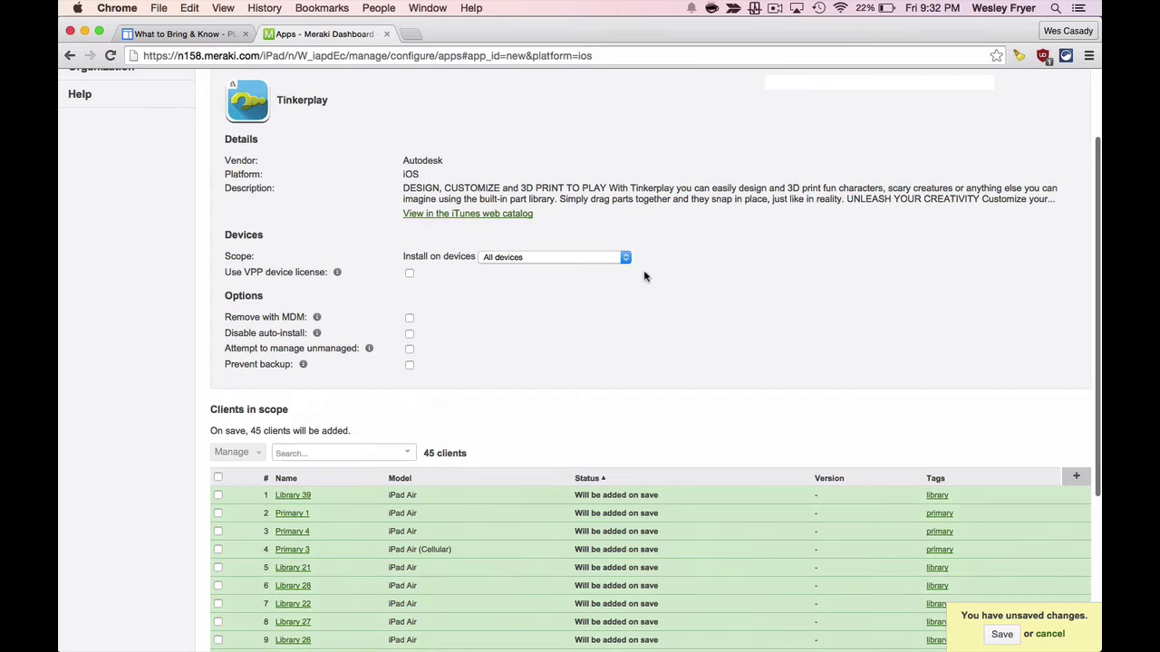
- Scope the Tinkerplay install to devices with ANY of the following tags, add the new tag 3dprint, and save the changes
left_click(516, 258)
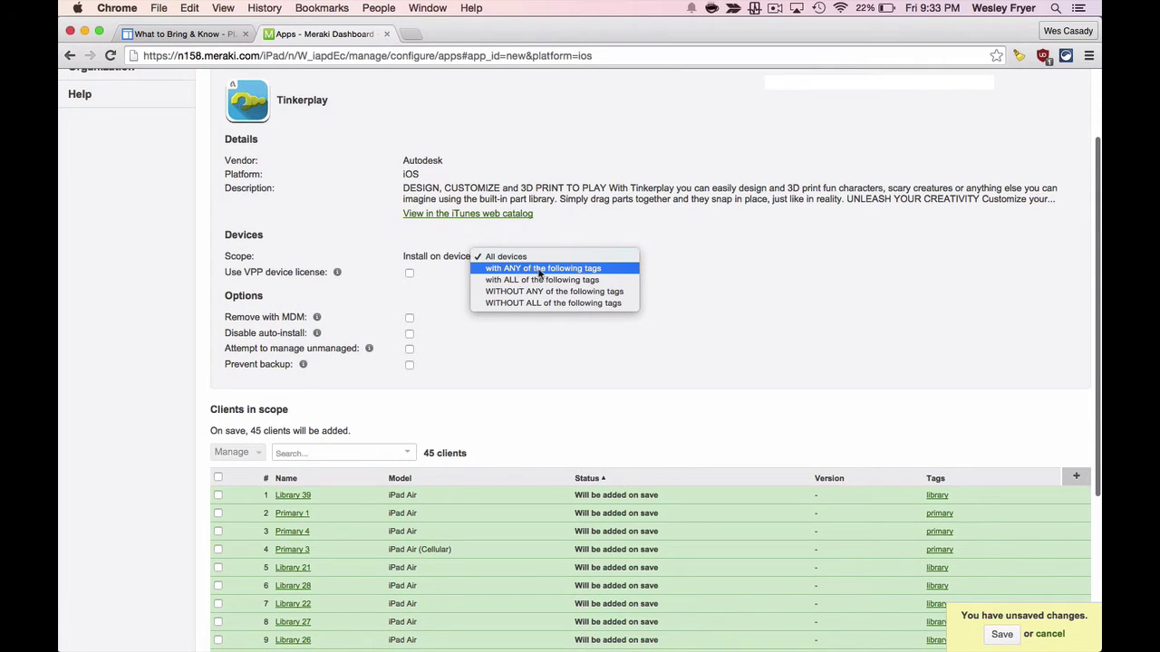
left_click(540, 269)
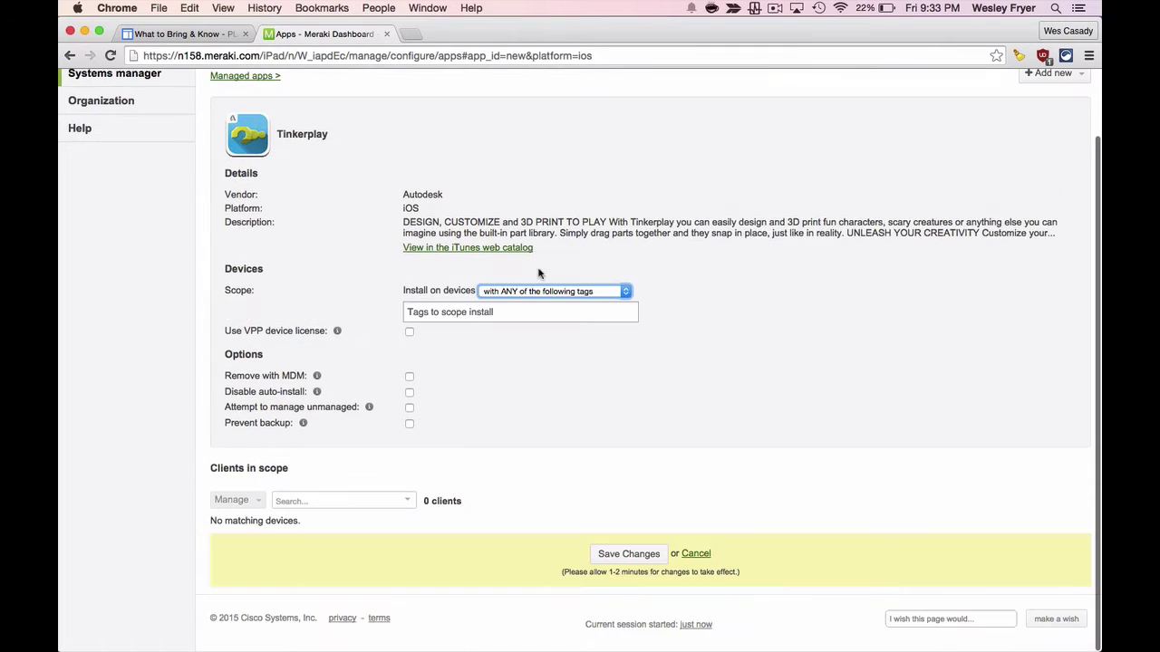
left_click(430, 311)
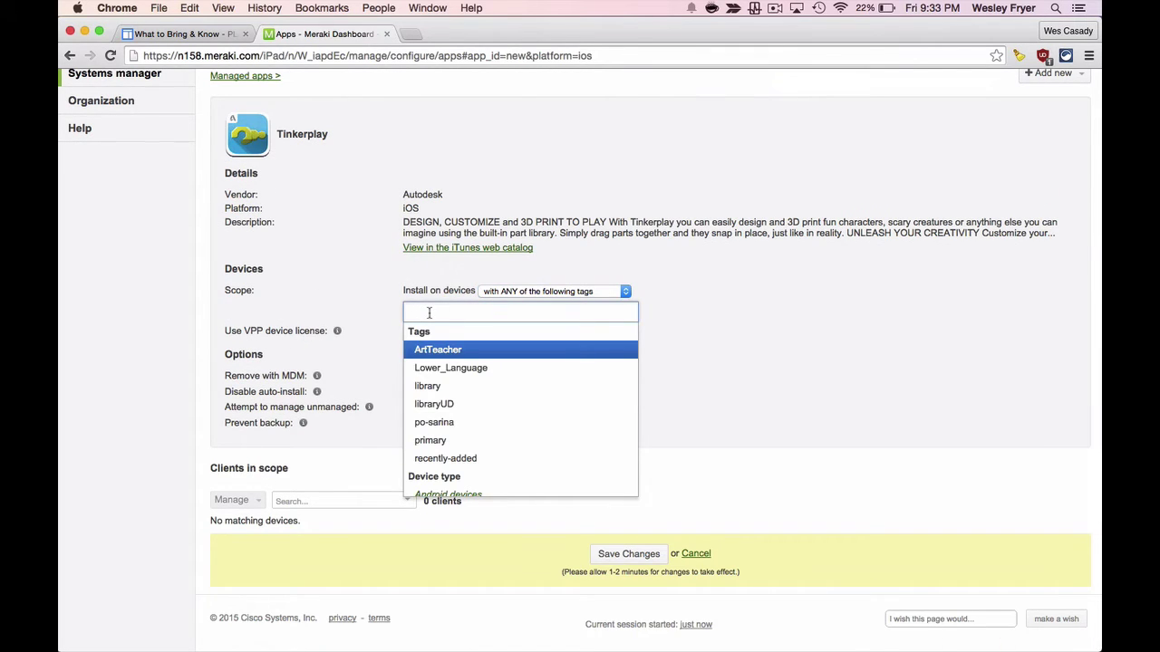
type("3dprint")
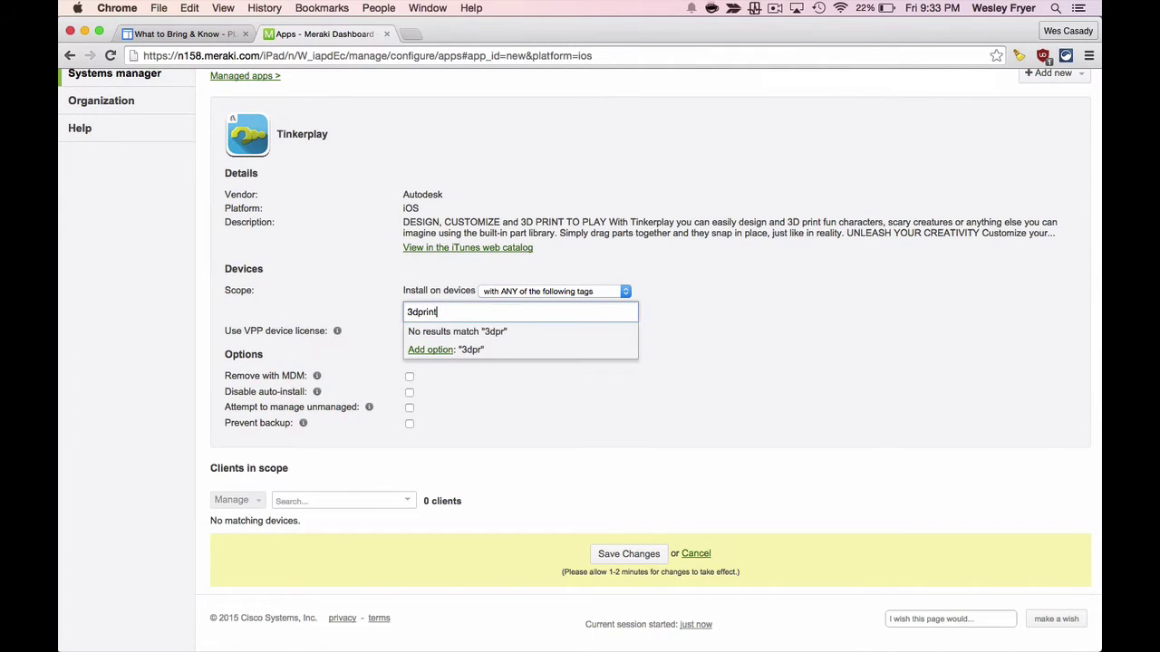
left_click(433, 350)
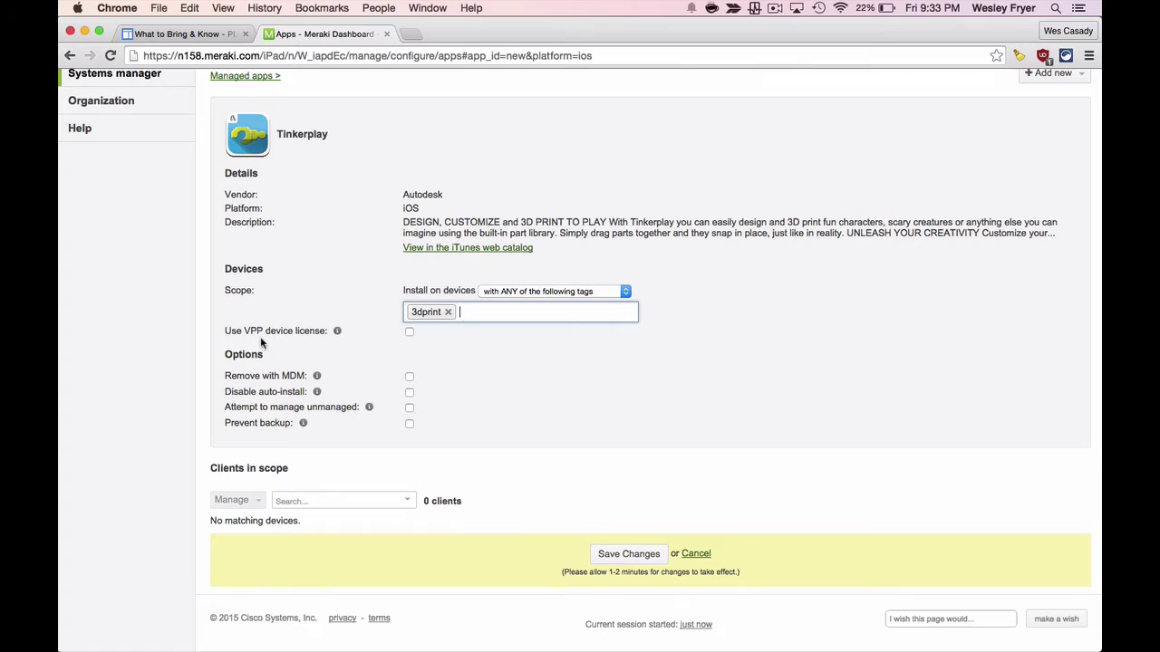
left_click(409, 332)
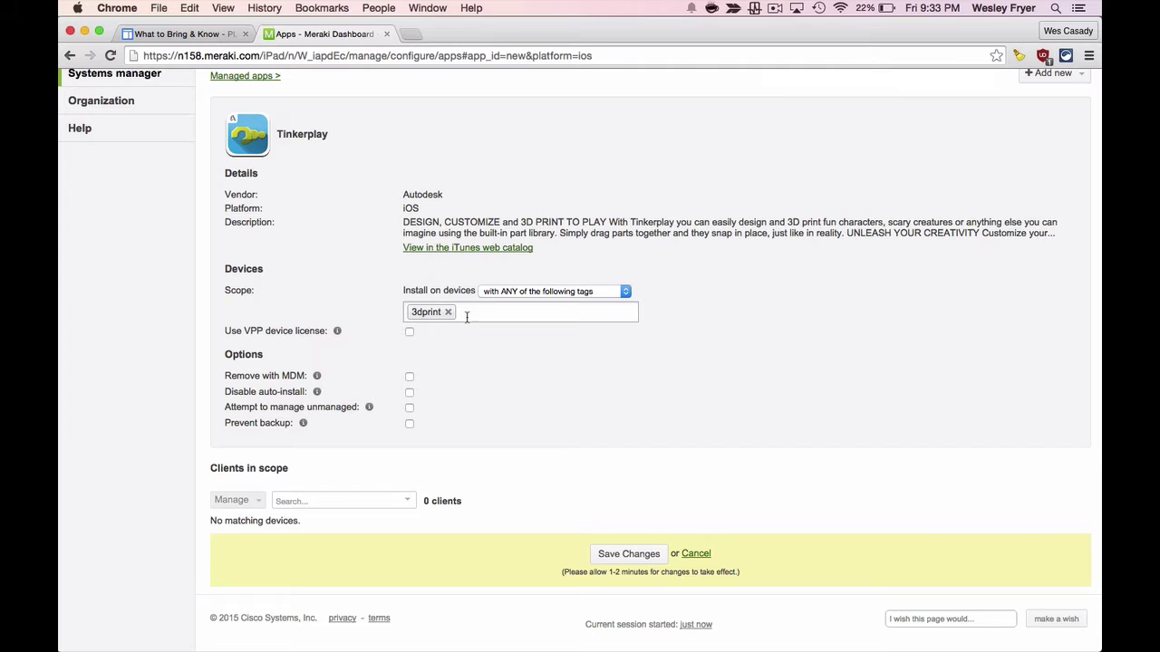
left_click(625, 554)
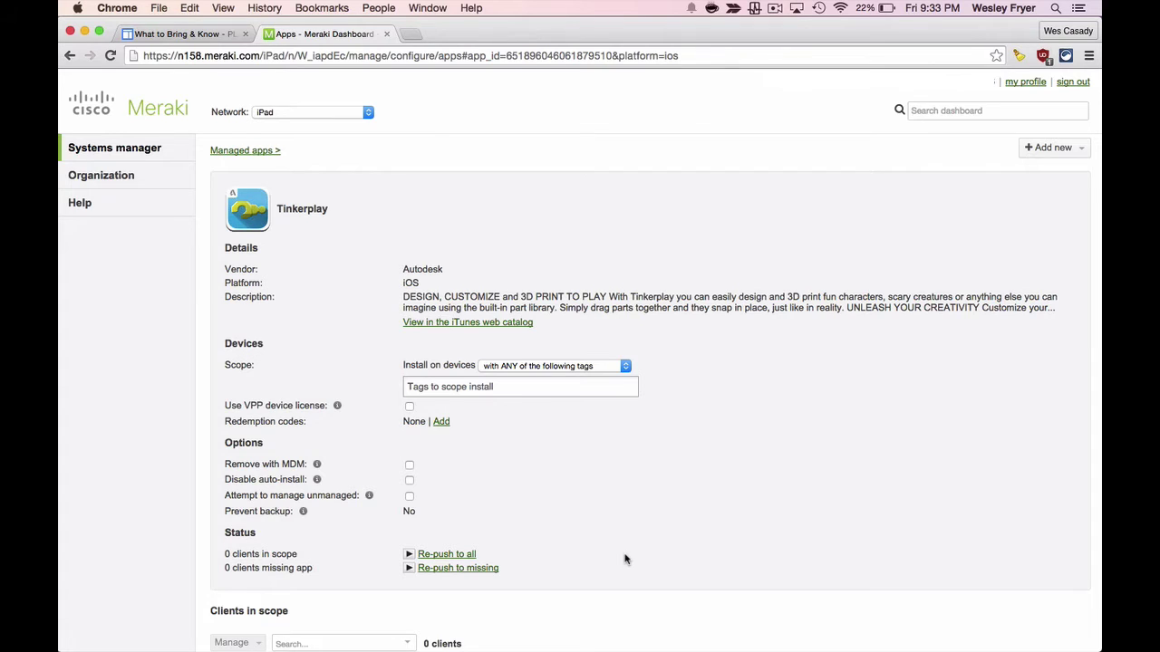
- Add the new tag 3dprinter to the Tinkerplay install scope and save the changes
scroll(624, 559, "down", 2)
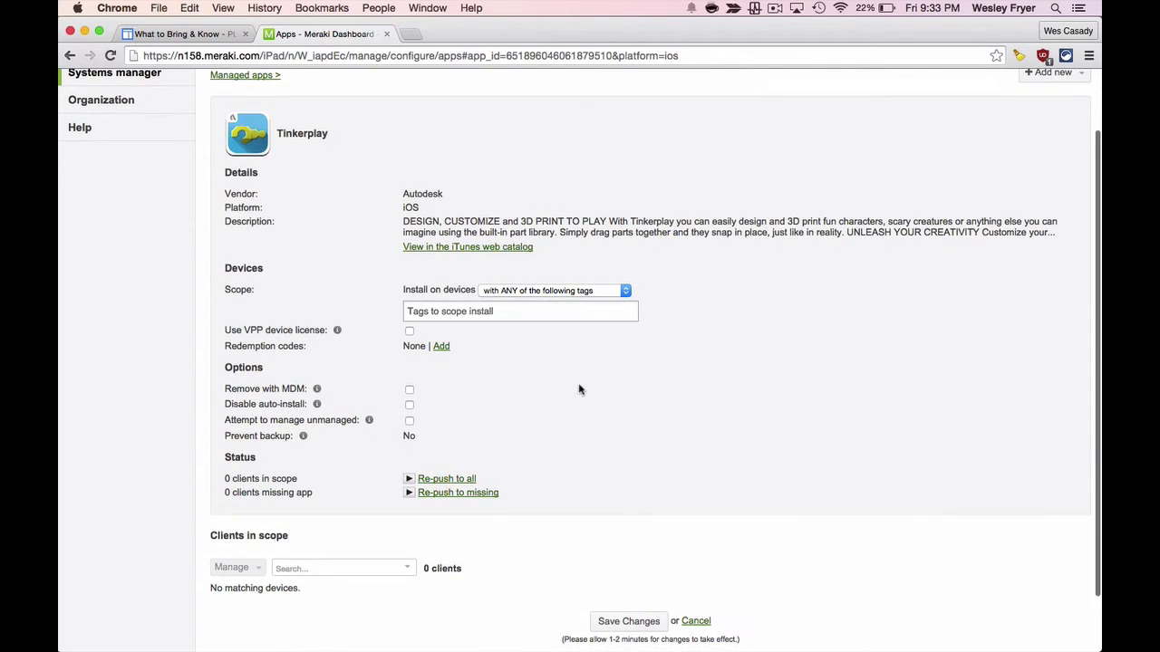
left_click(473, 311)
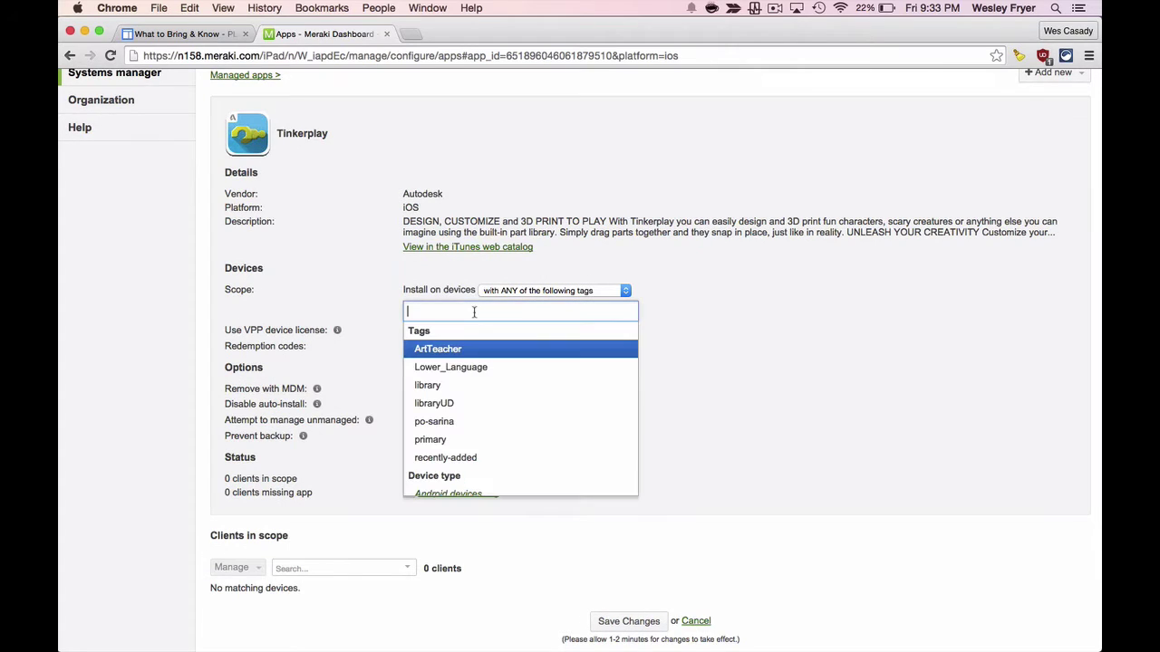
type("3d")
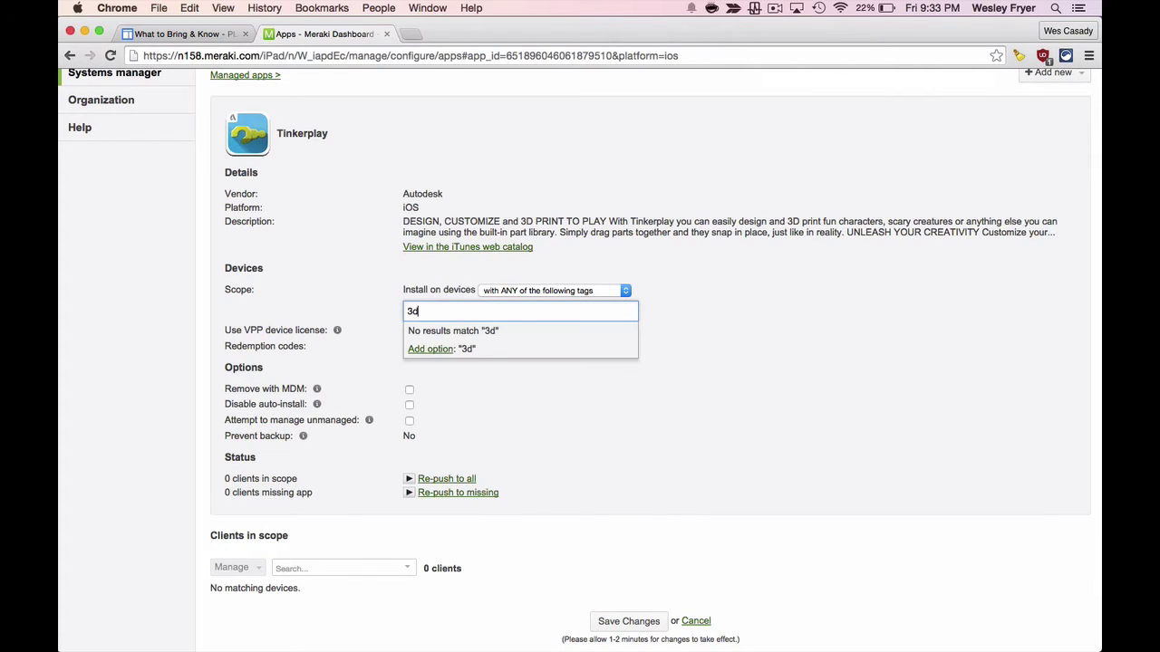
type("printer")
left_click(433, 348)
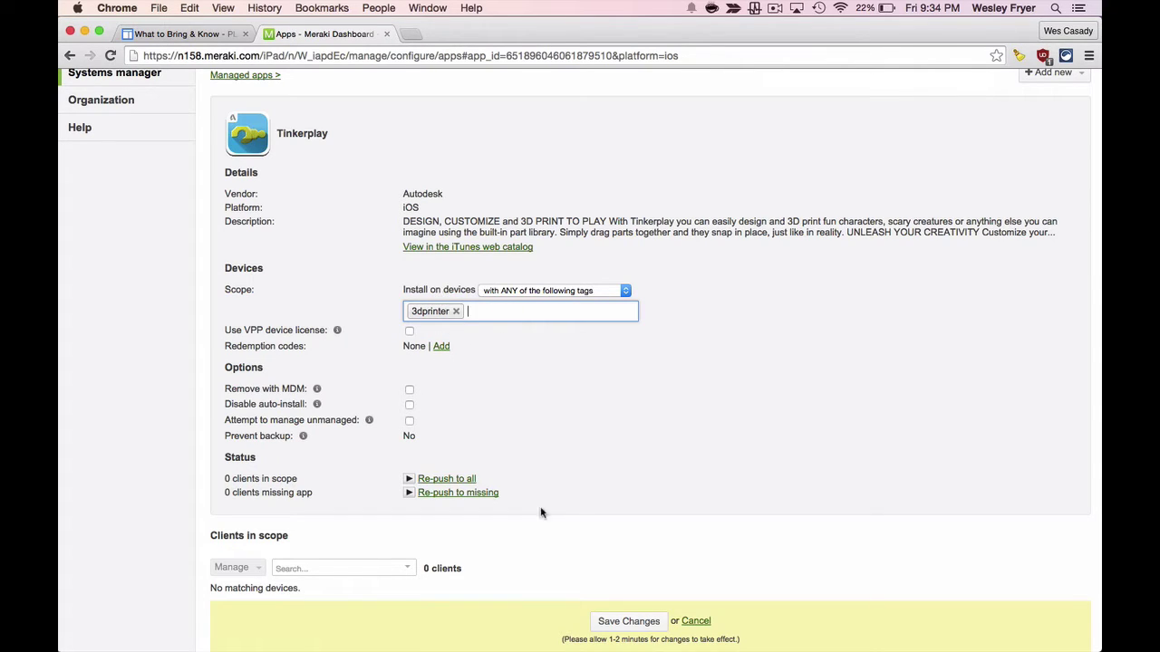
left_click(613, 624)
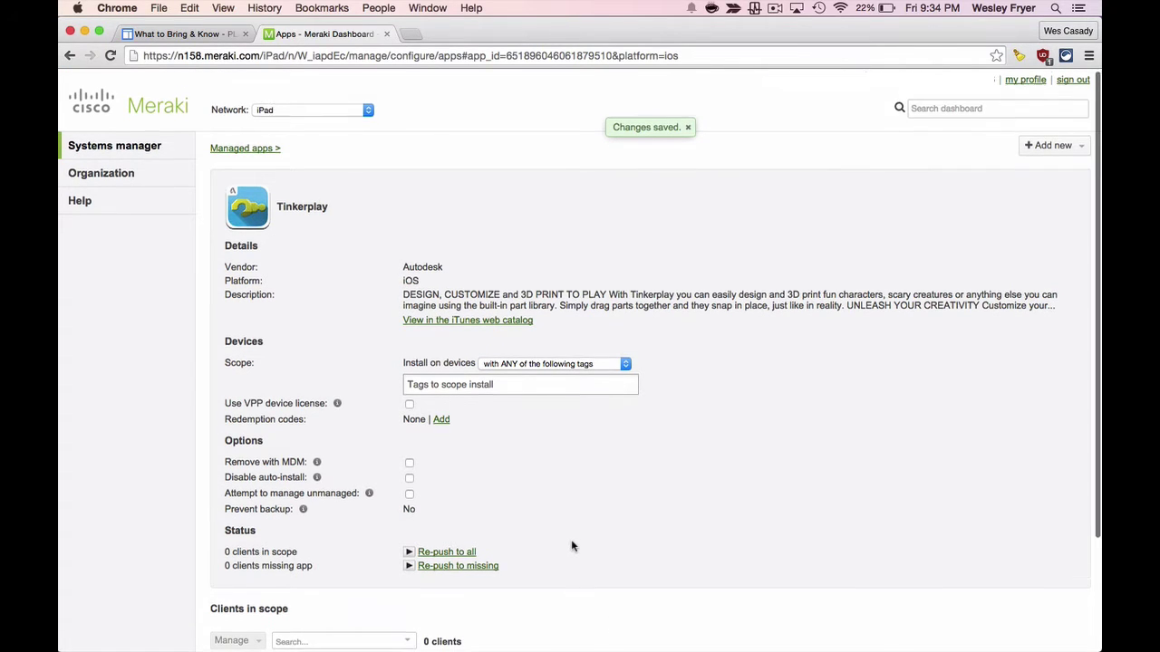
- Enter the 3dprinter tag in Tinkerplay's empty scope field again as a new option and save
scroll(571, 543, "down", 1)
left_click(450, 381)
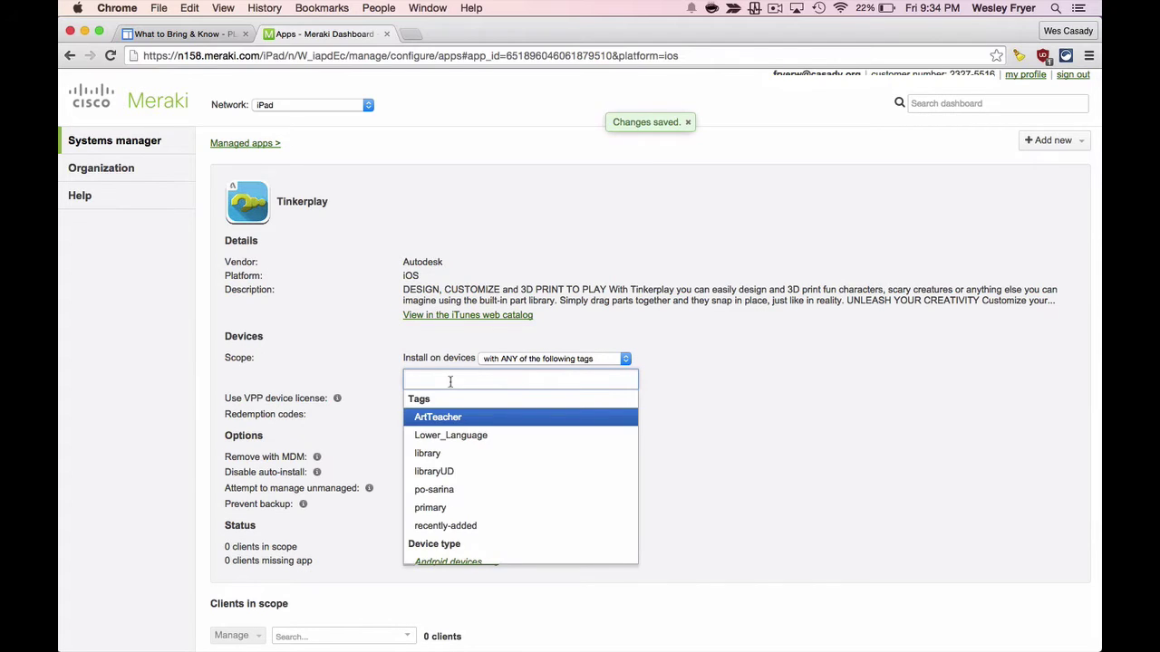
type("3dprinter")
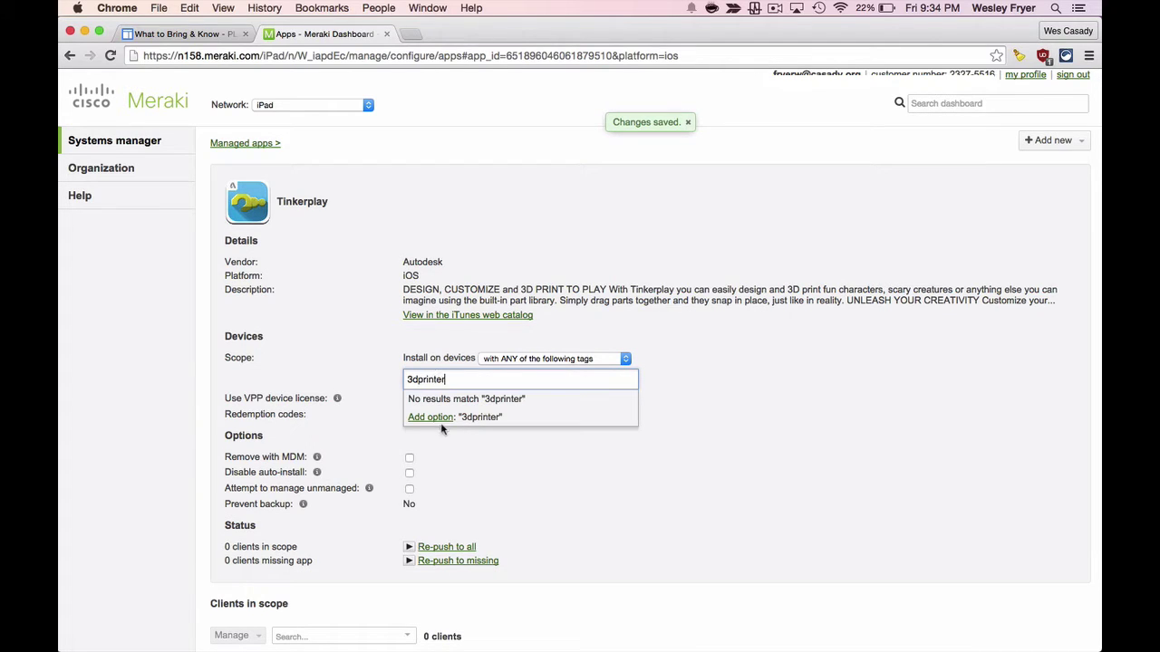
left_click(435, 418)
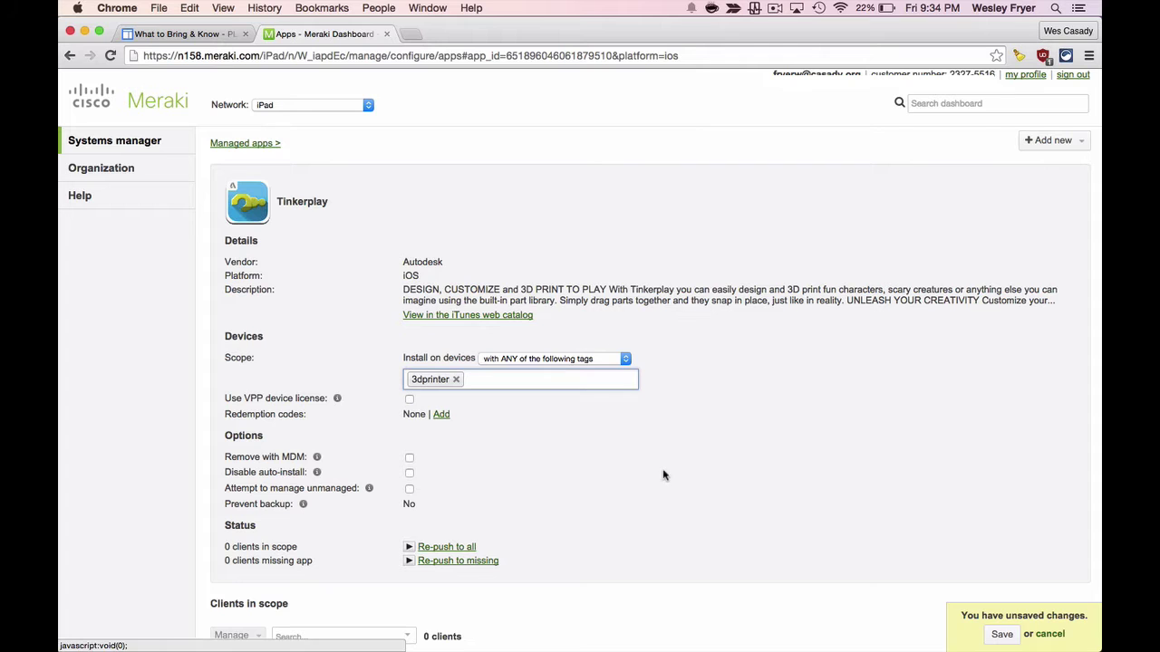
left_click(1001, 636)
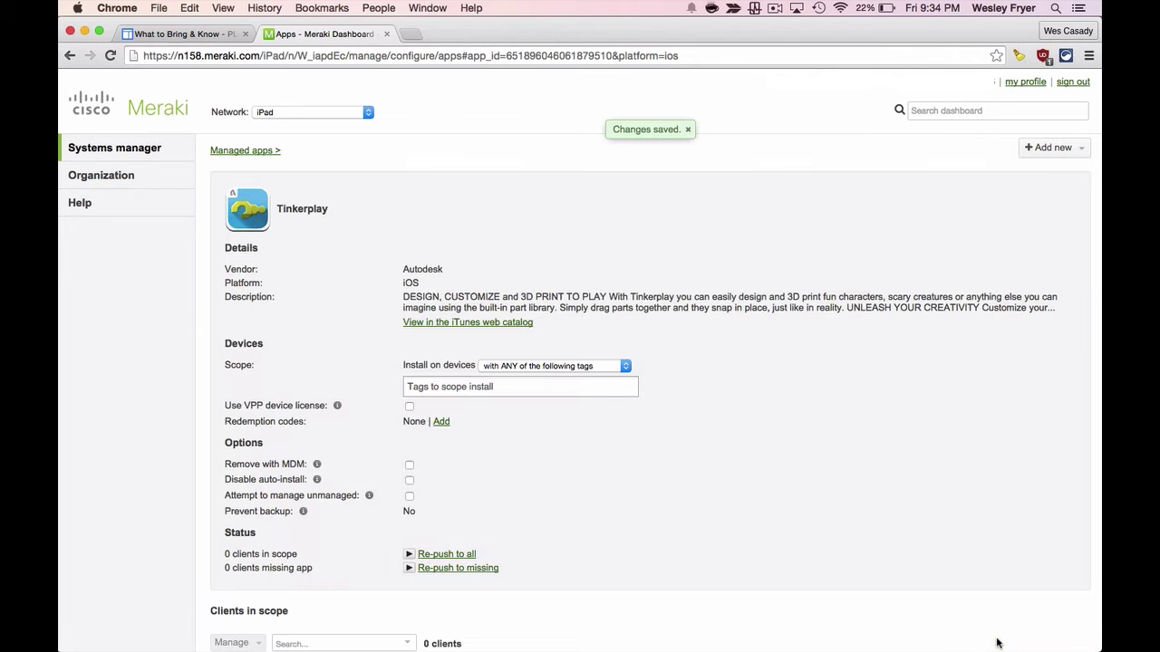
scroll(732, 527, "down", 3)
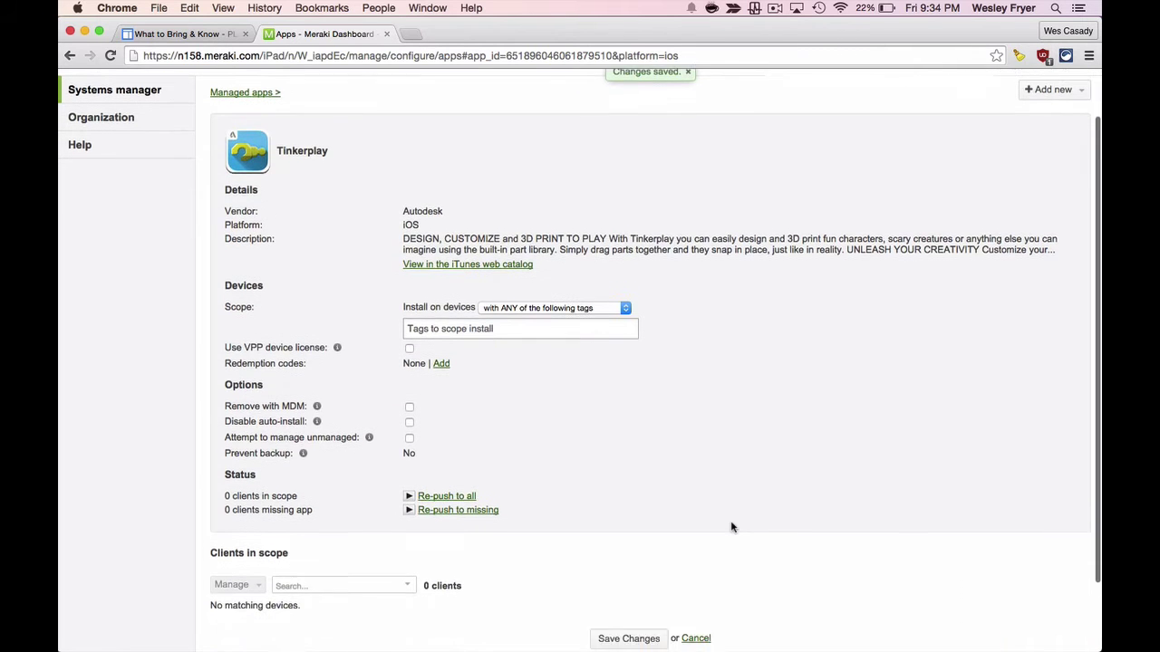
scroll(732, 530, "up", 3)
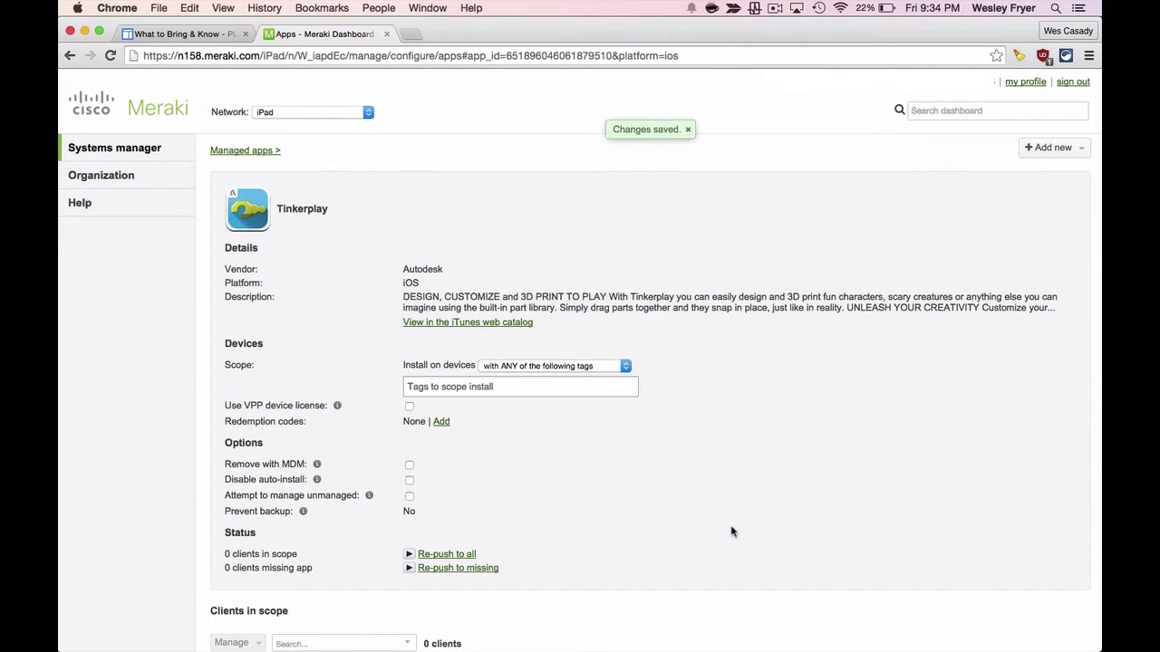
- Return to the list of managed apps and filter it by "tinker"
mouse_move(134, 146)
left_click(459, 390)
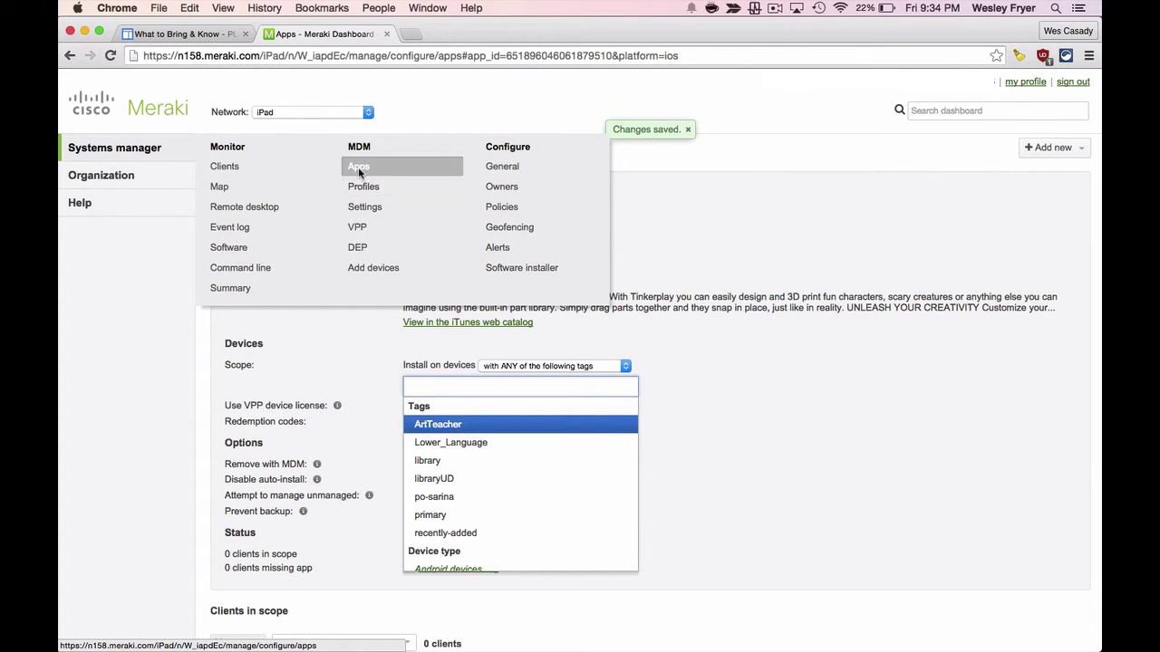
left_click(358, 168)
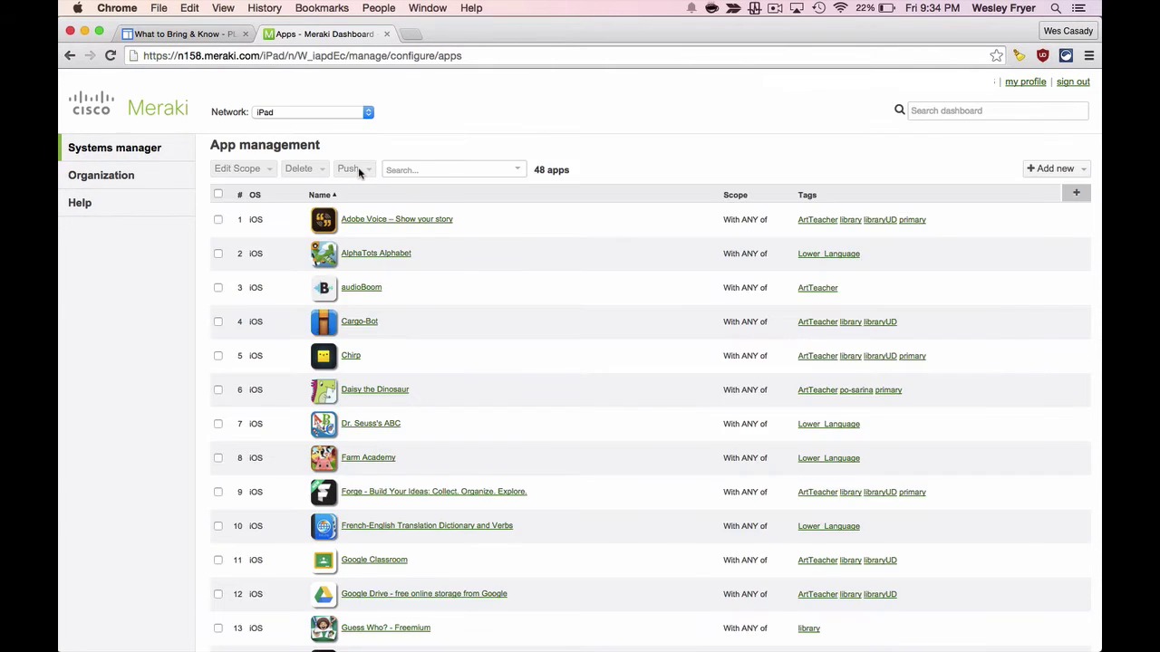
left_click(412, 170)
type("tinker")
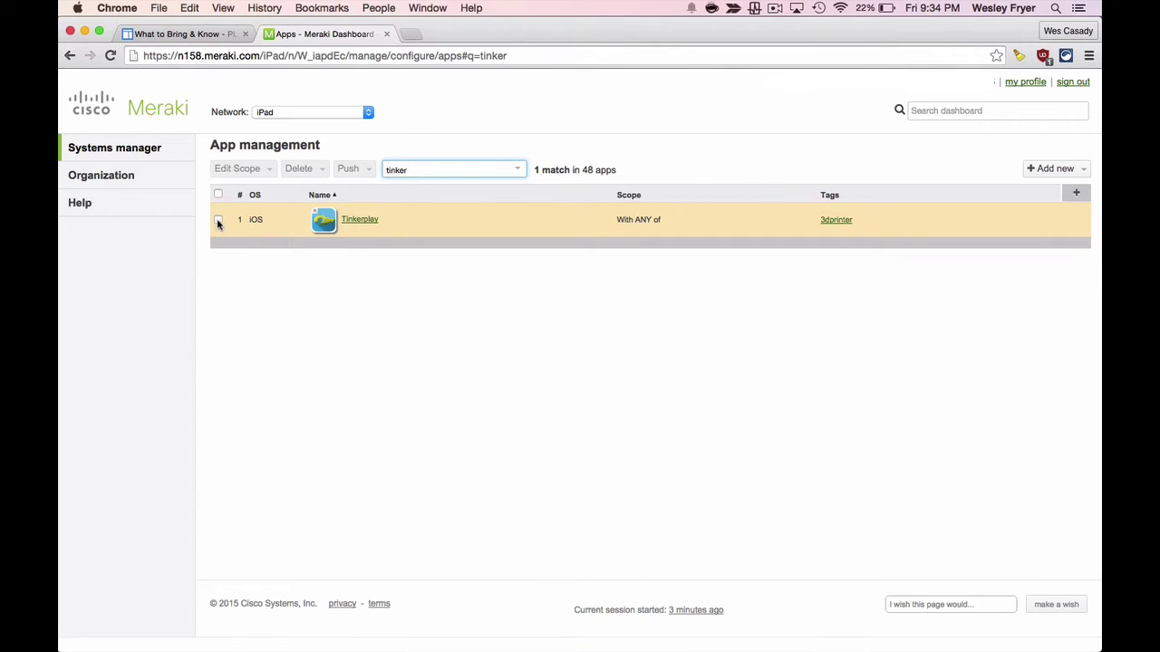
- Select Tinkerplay in the filtered app list and add the existing 3dprinter tag to its scope
left_click(217, 220)
left_click(258, 172)
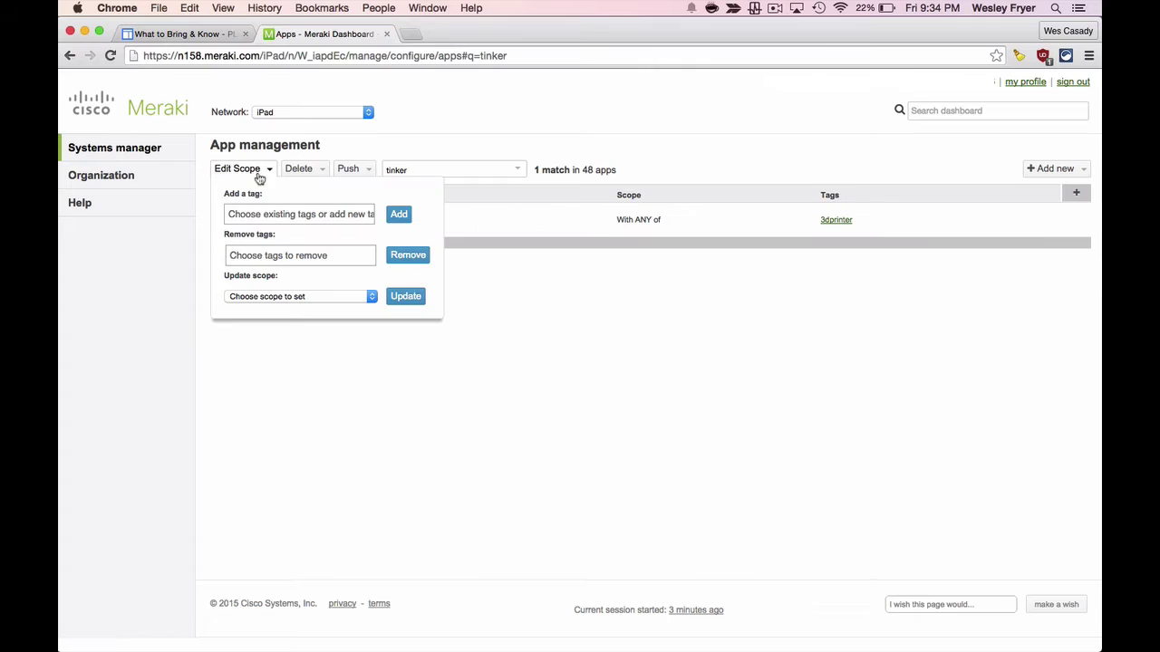
left_click(259, 215)
type("3")
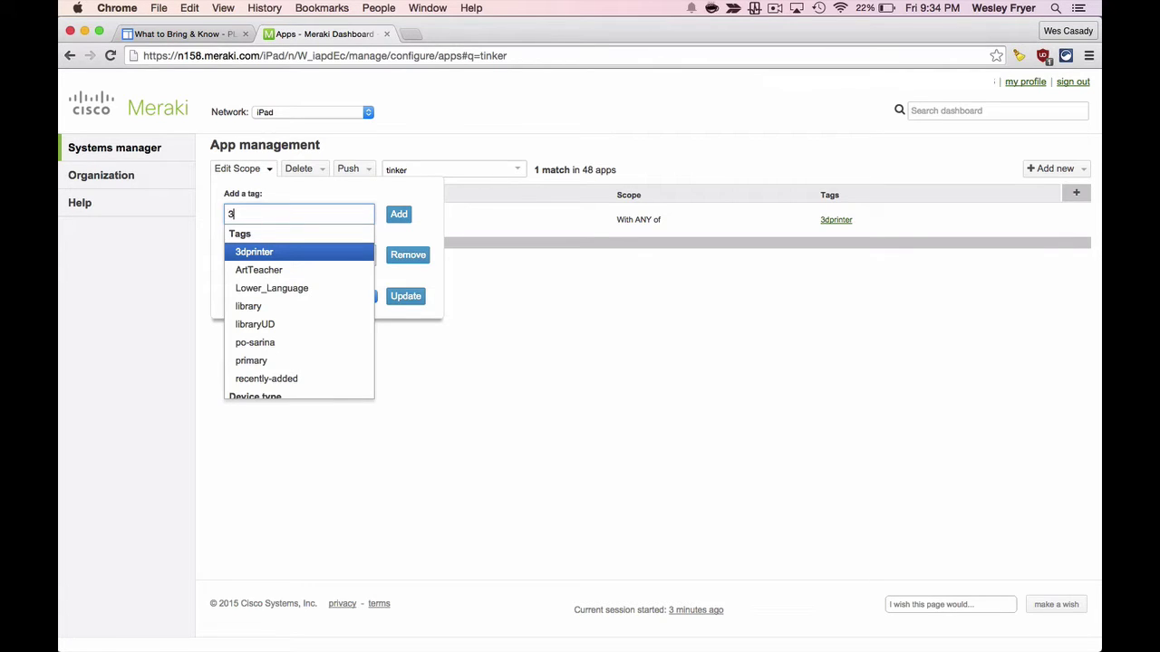
type("d")
left_click(245, 253)
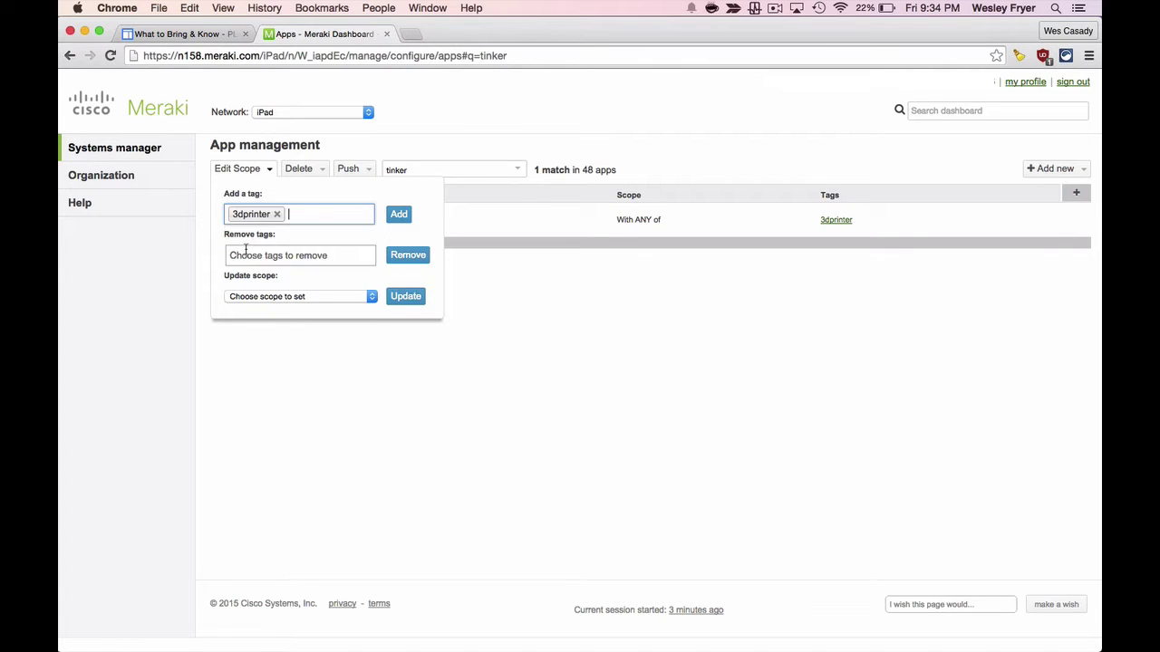
left_click(398, 217)
left_click(573, 336)
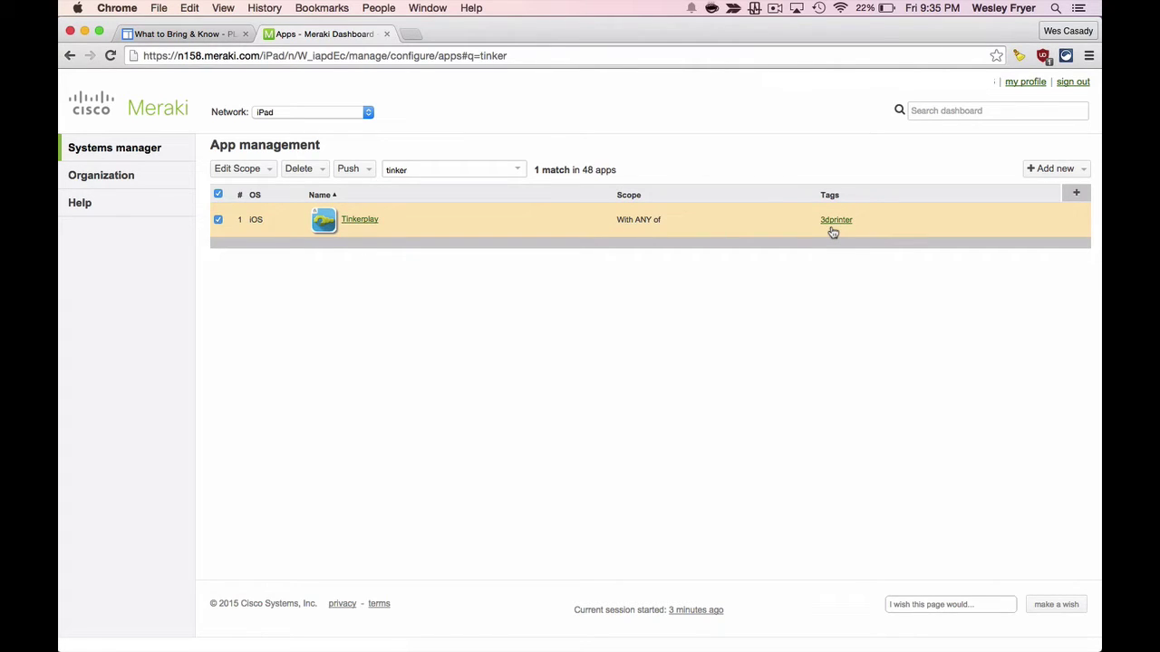
- Start adding another iOS app, copy the Blokify ID 705778277 from the link list in TextWrangler, and look it up in Chrome
left_click(1051, 171)
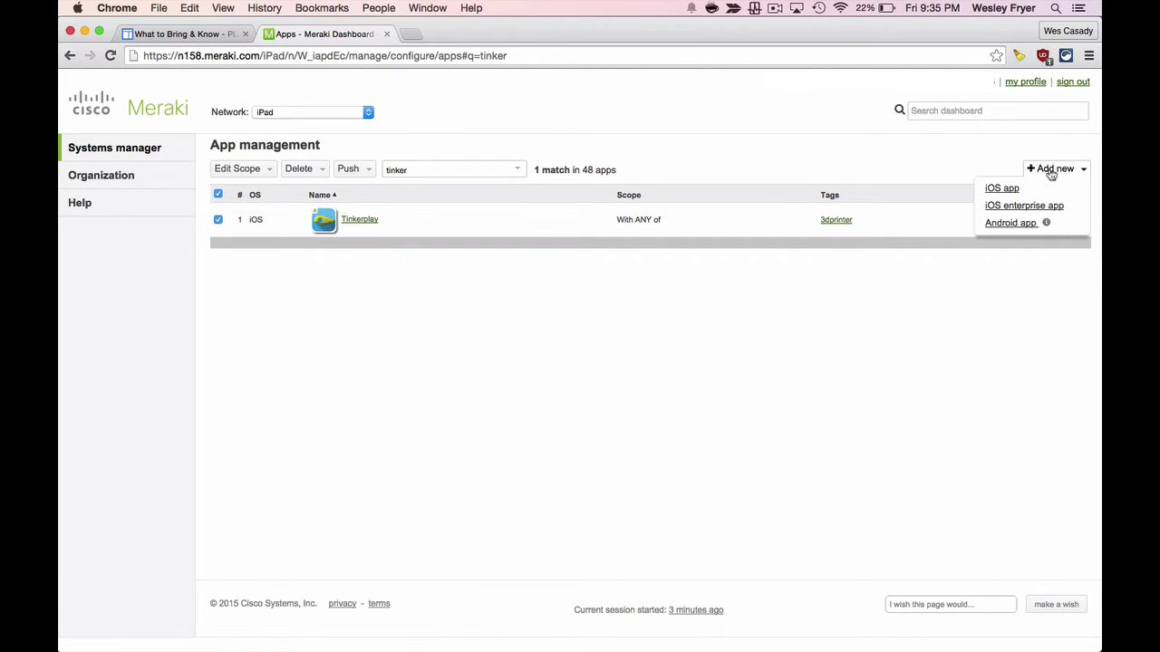
left_click(1004, 188)
key("super+Tab")
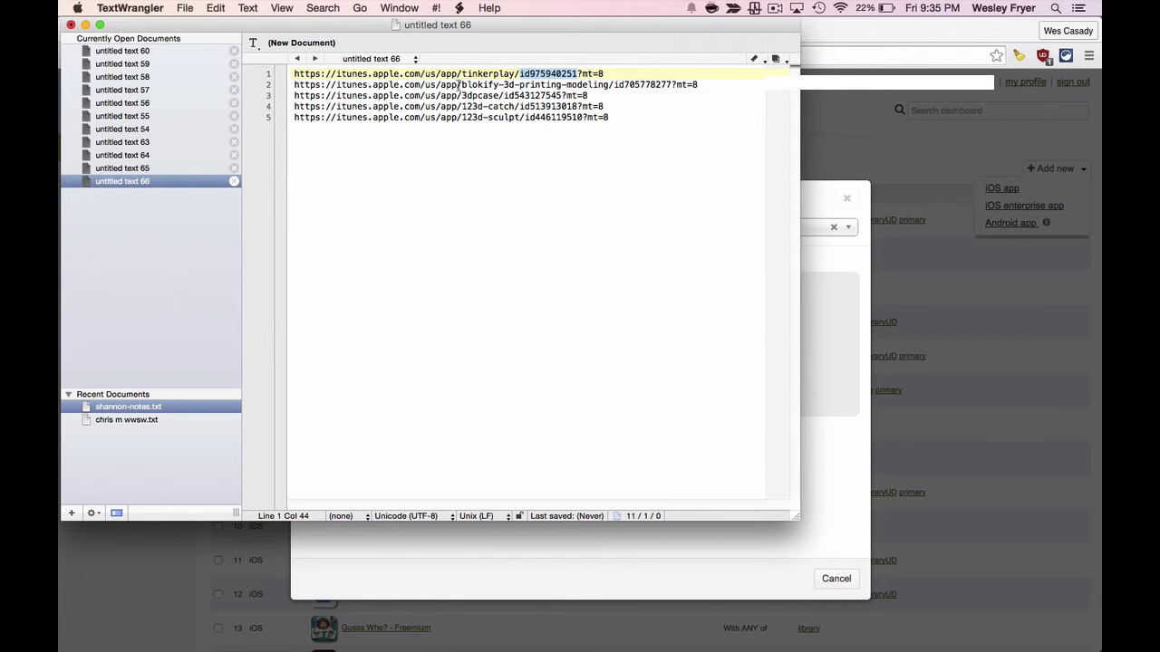
left_click_drag(624, 84, 673, 84)
key("super+c")
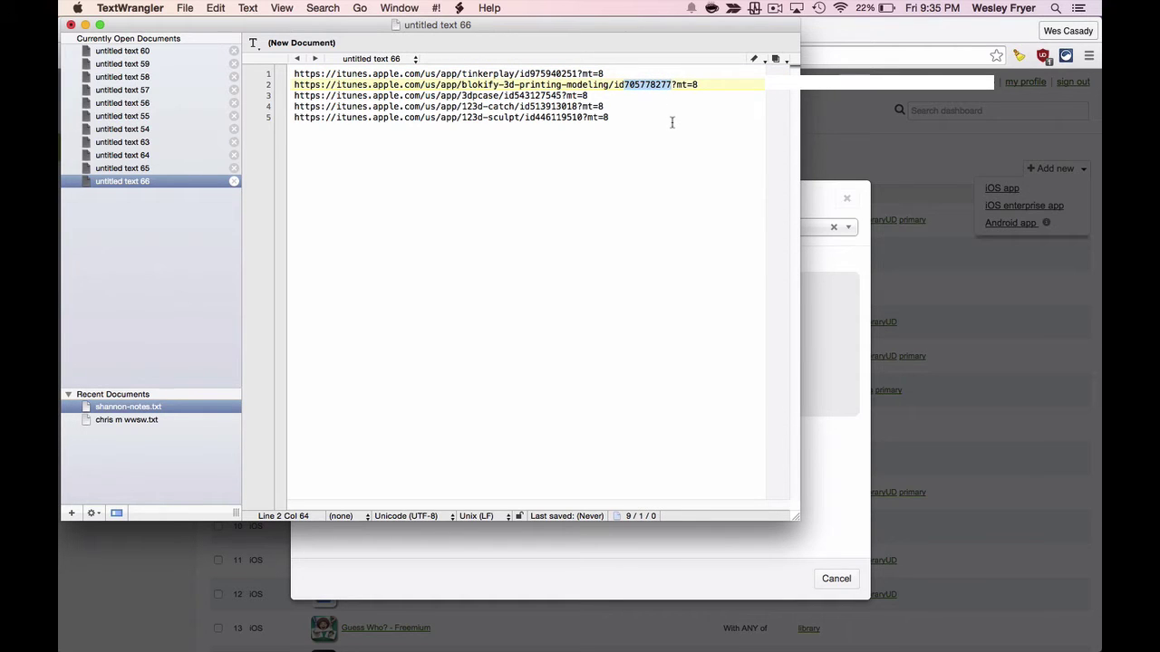
left_click(841, 143)
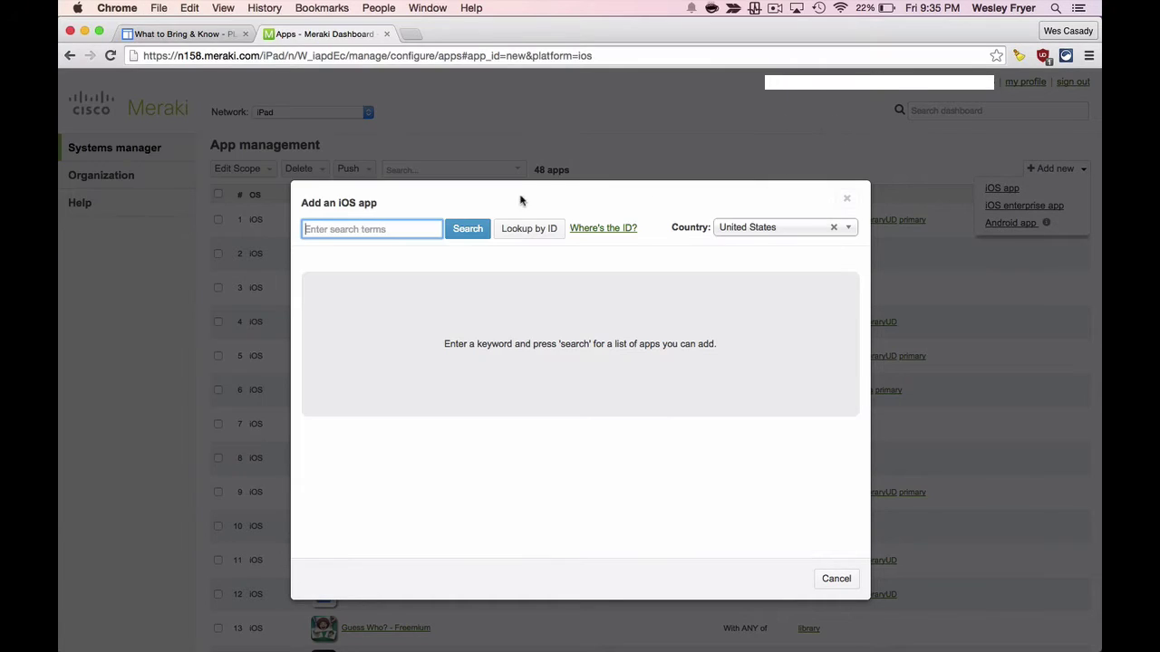
key("super+v")
left_click(526, 230)
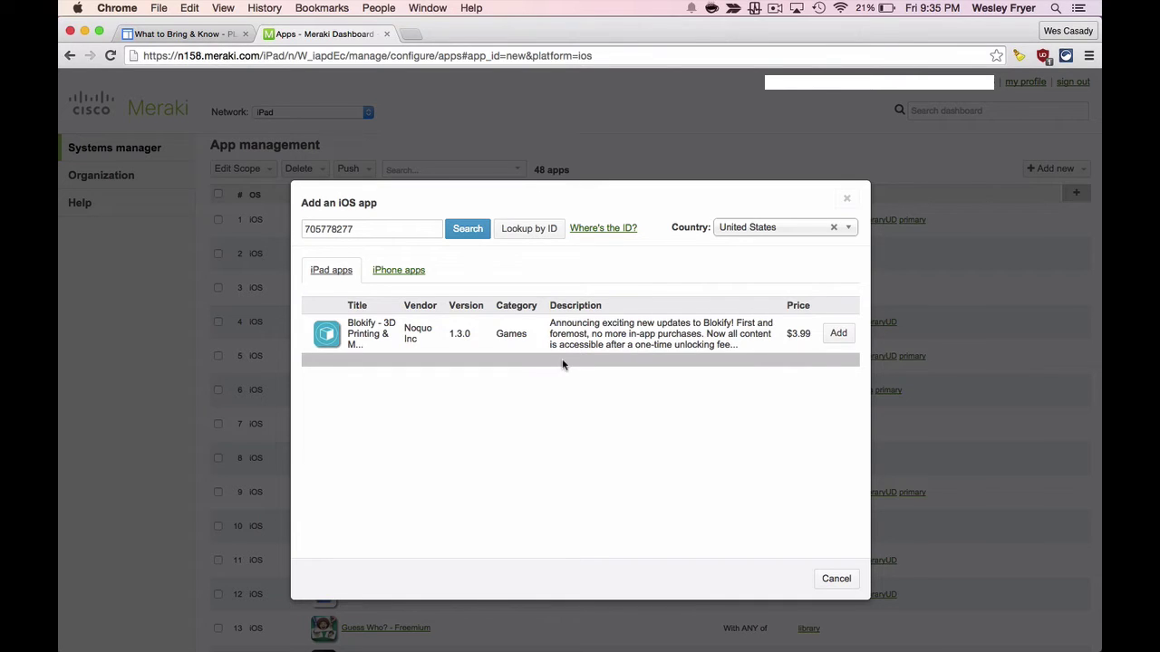
key("super+Tab")
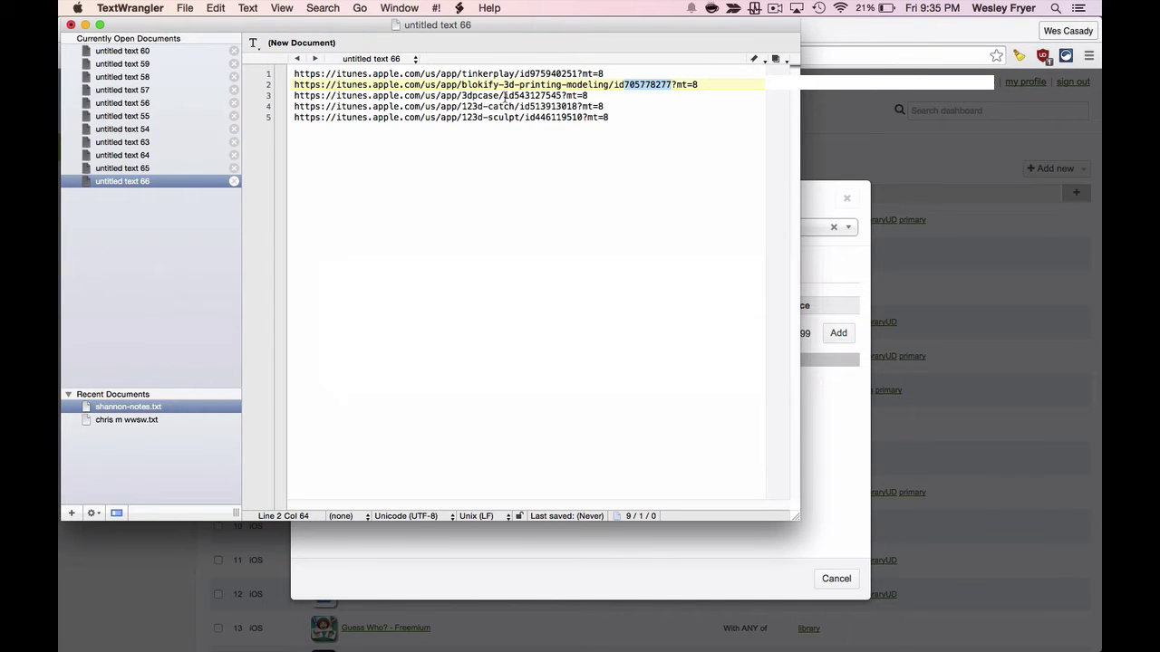
left_click_drag(504, 95, 562, 95)
key("super+c")
key("super+Tab")
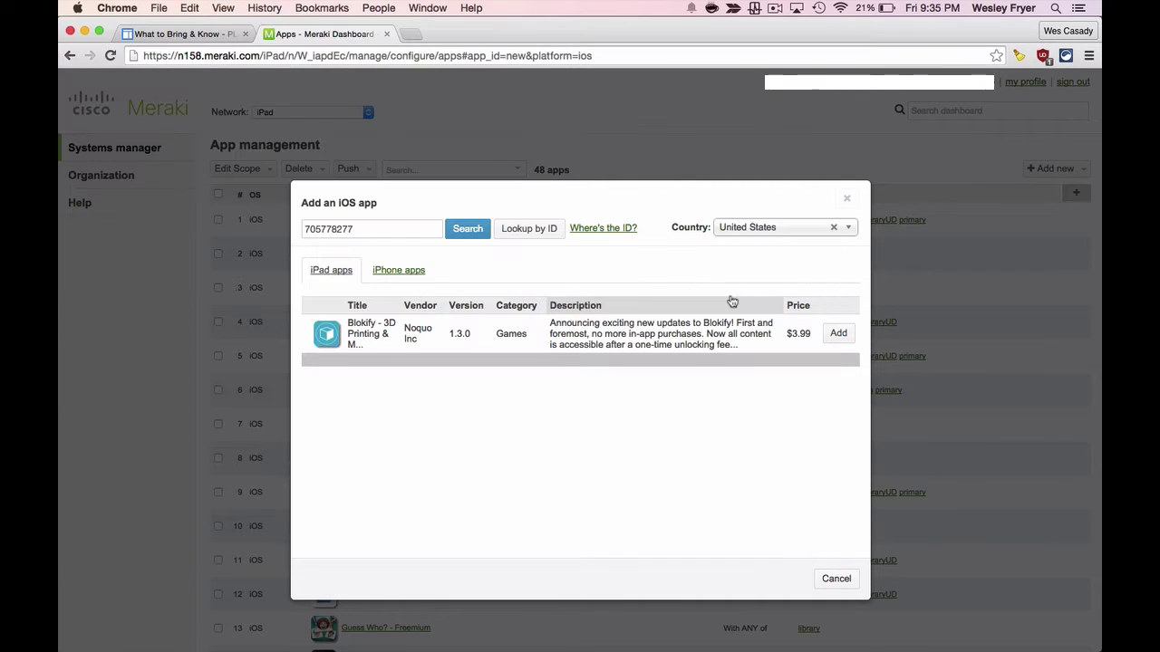
double_click(318, 228)
key("super+v")
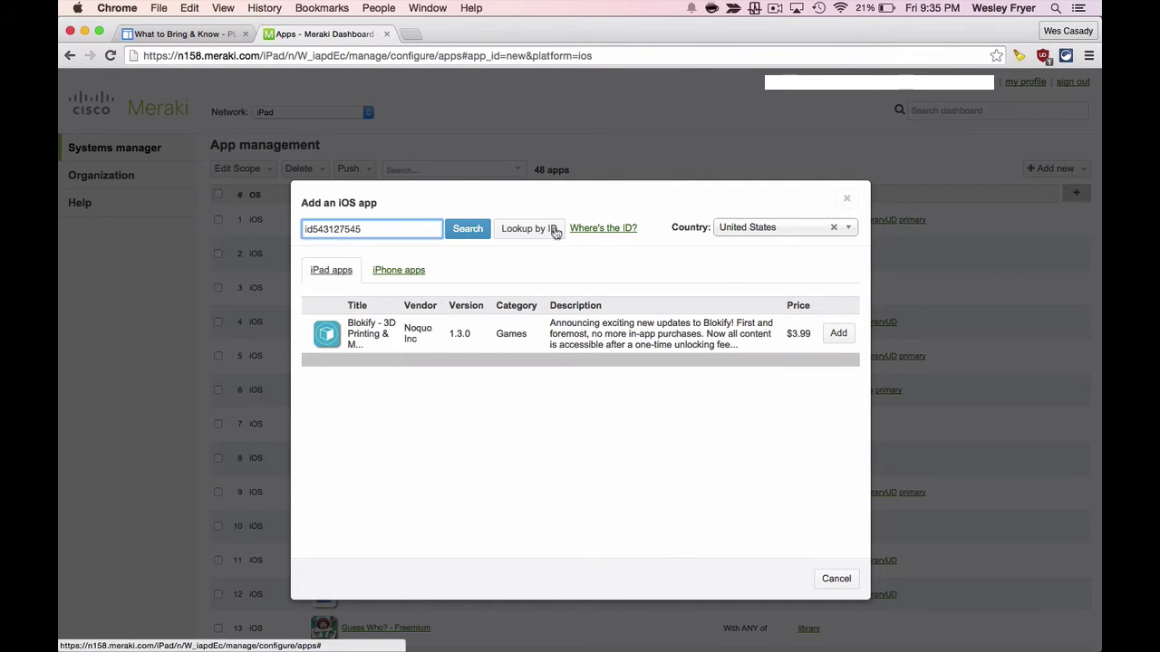
left_click(543, 230)
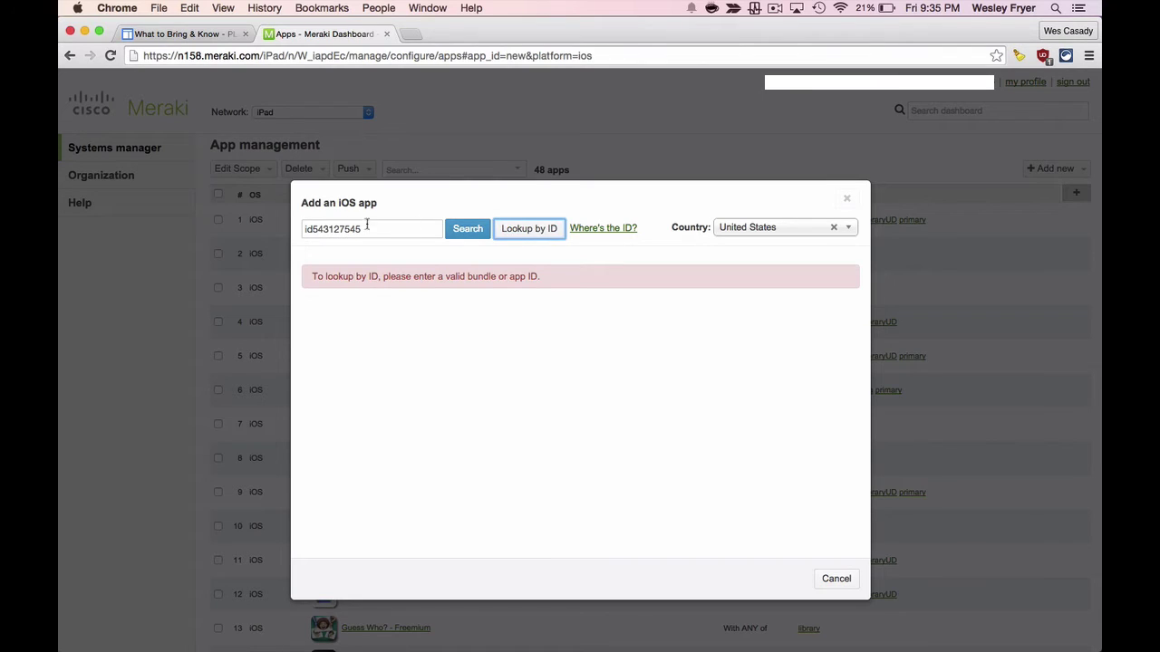
- Remove the "id" prefix so the term reads 543127545, look up the ID, and add the 3DPCase app
left_click(314, 229)
key("BackSpace")
key("BackSpace")
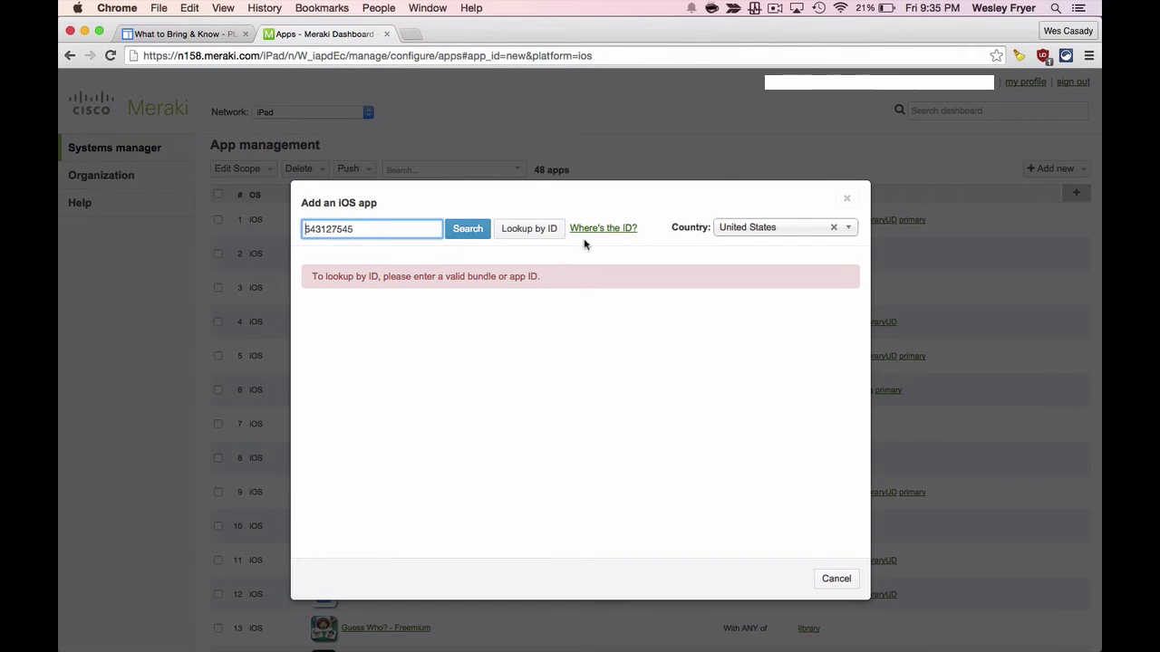
left_click(518, 230)
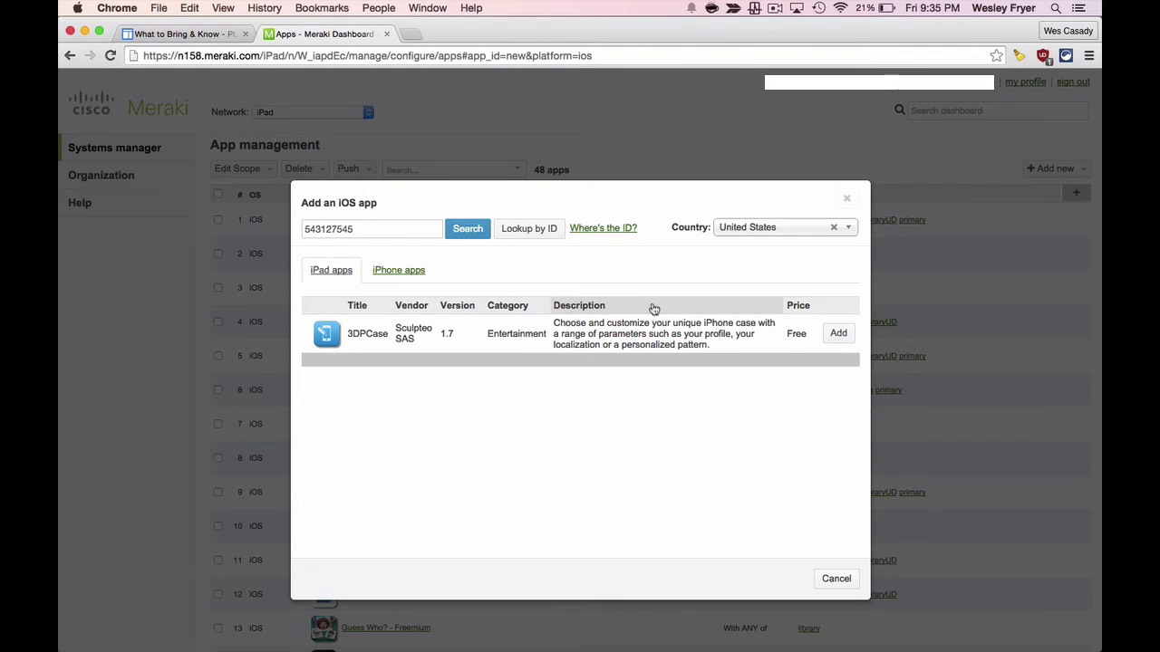
left_click(838, 333)
- Scope the 3DPCase install to devices with ANY of the following tags, choose the 3dprinter tag, and save the changes
scroll(839, 339, "down", 2)
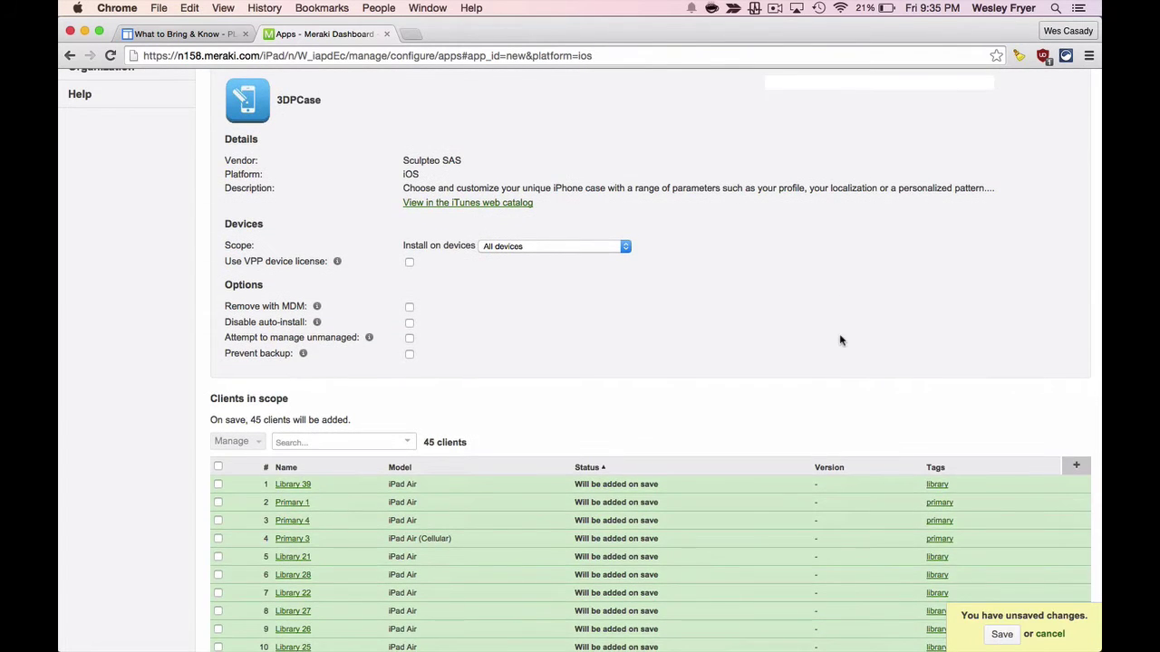
left_click(507, 248)
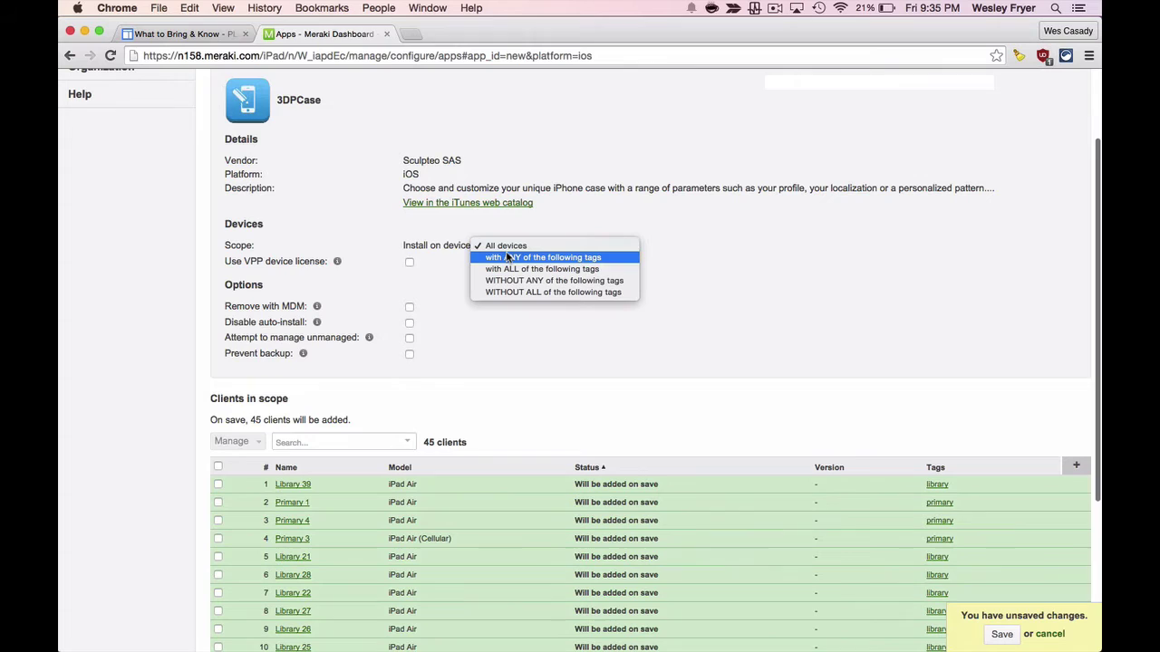
left_click(508, 258)
left_click(432, 314)
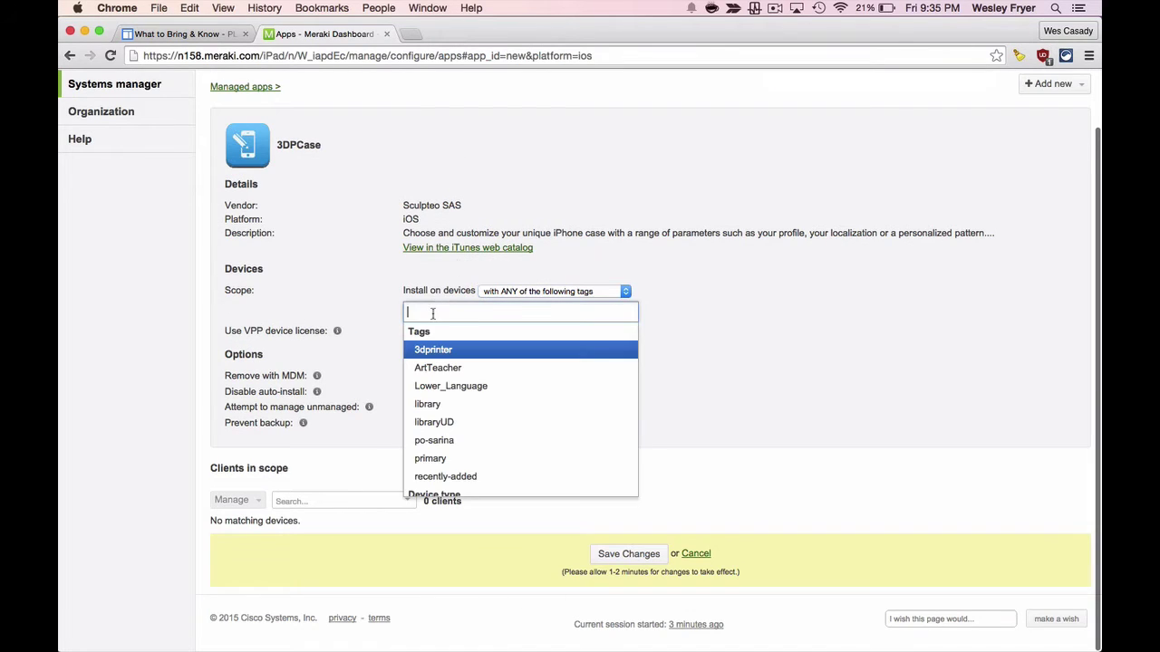
type("3")
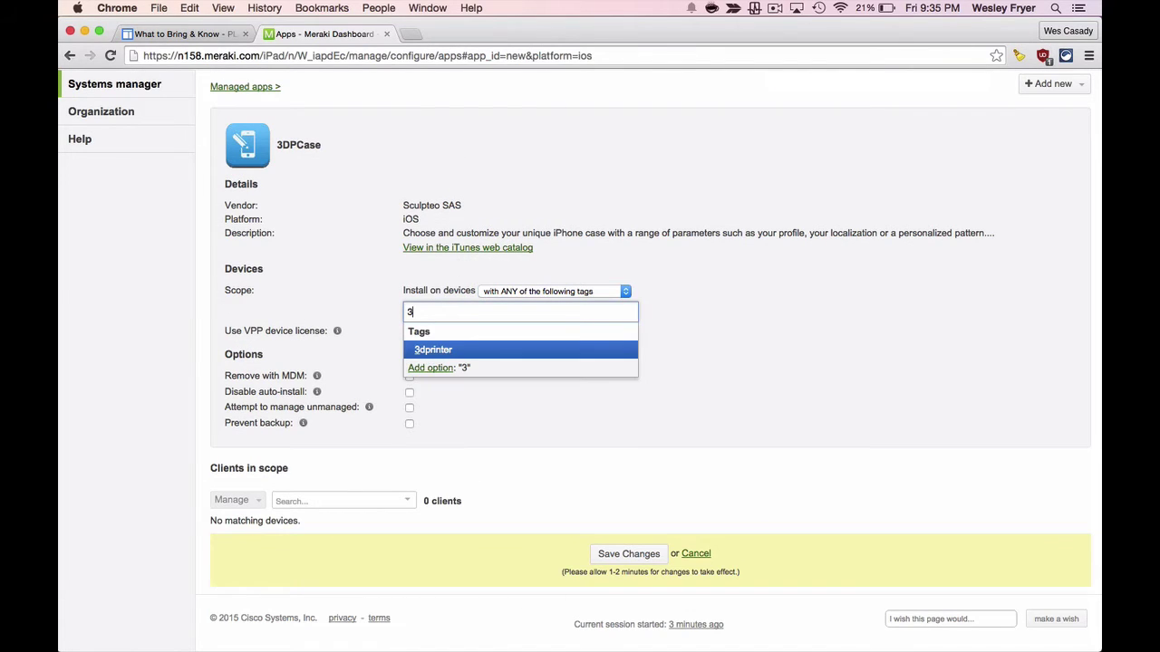
left_click(431, 353)
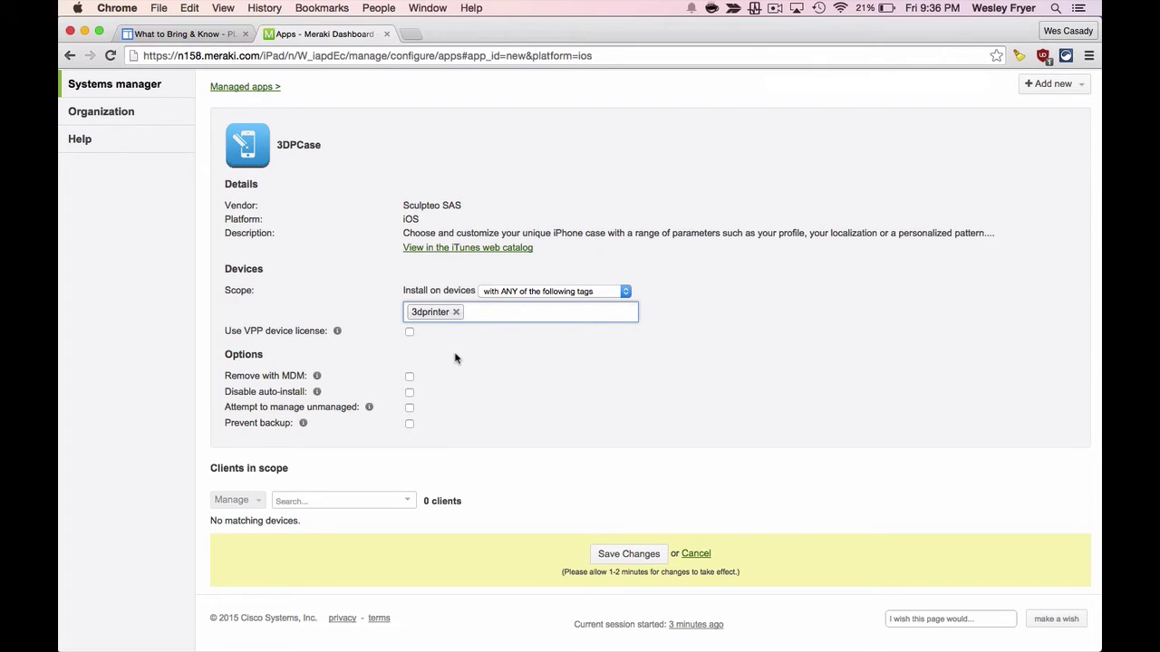
left_click(621, 554)
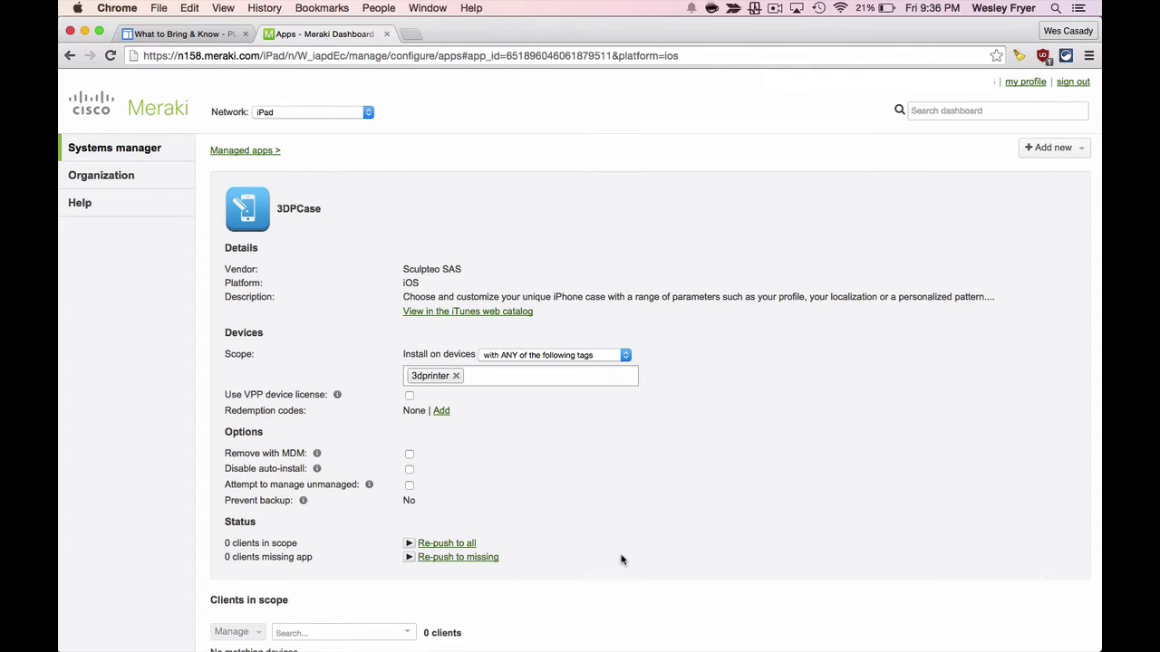
- Switch to TextWrangler, copy the 123D Catch ID 513913018 from the link list, and return to Chrome
key("super+Tab")
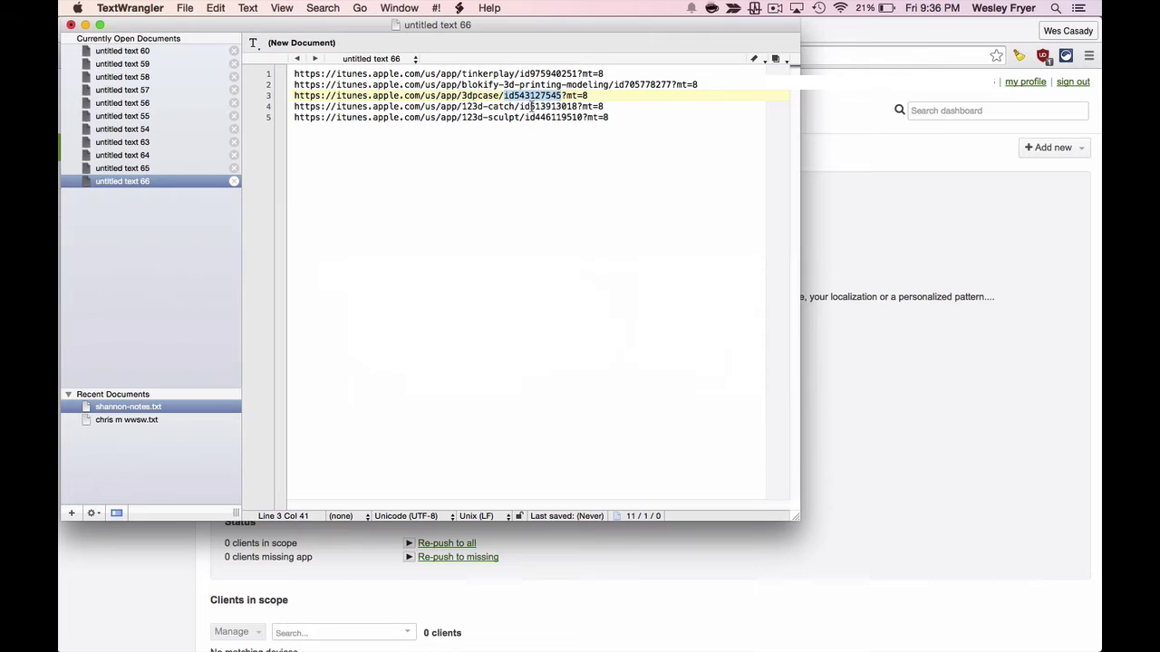
left_click_drag(532, 106, 579, 106)
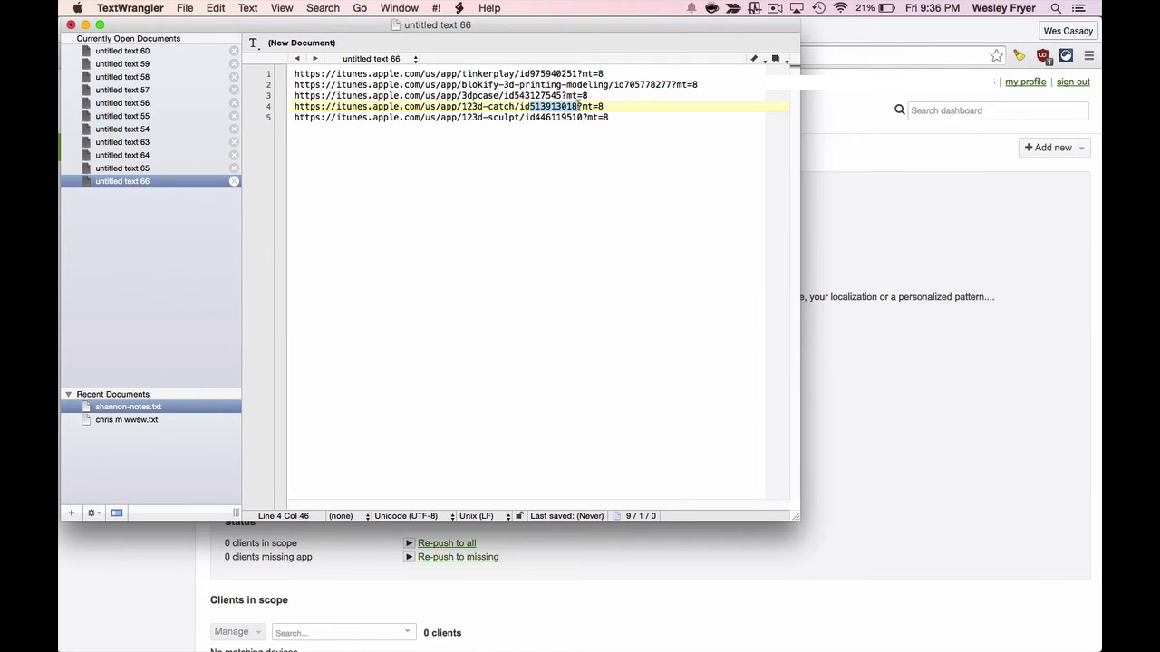
key("super+c")
left_click(835, 224)
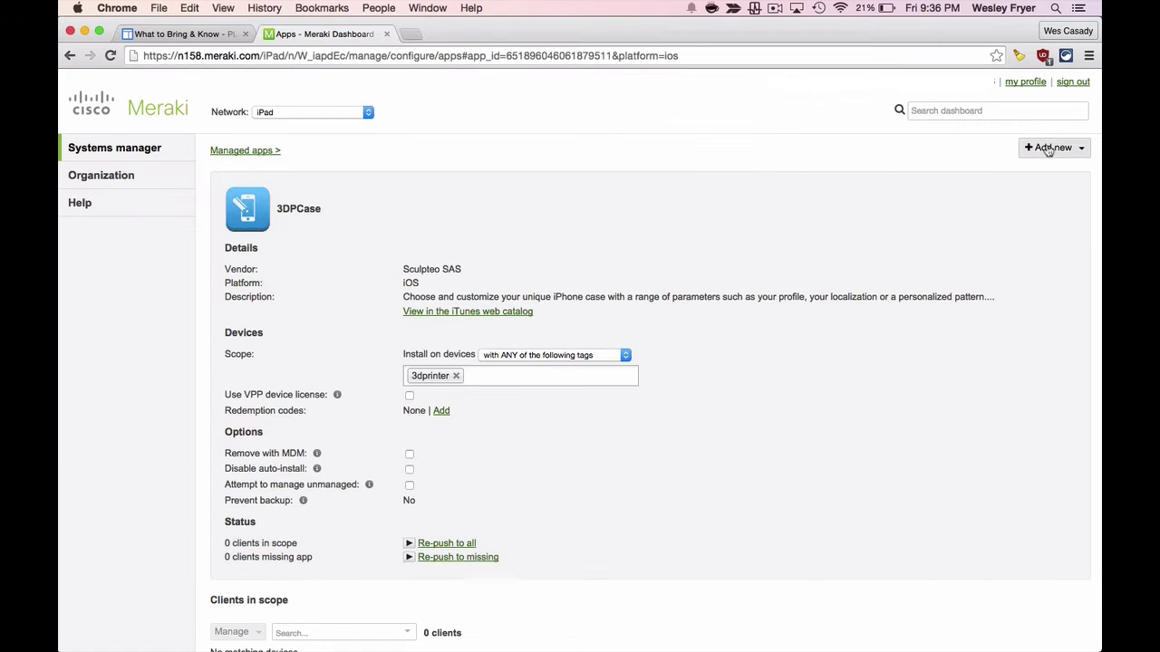
- Start a new iOS app entry, look up ID 513913018, and add the 123D Catch app
left_click(1051, 148)
left_click(1022, 171)
key("super+v")
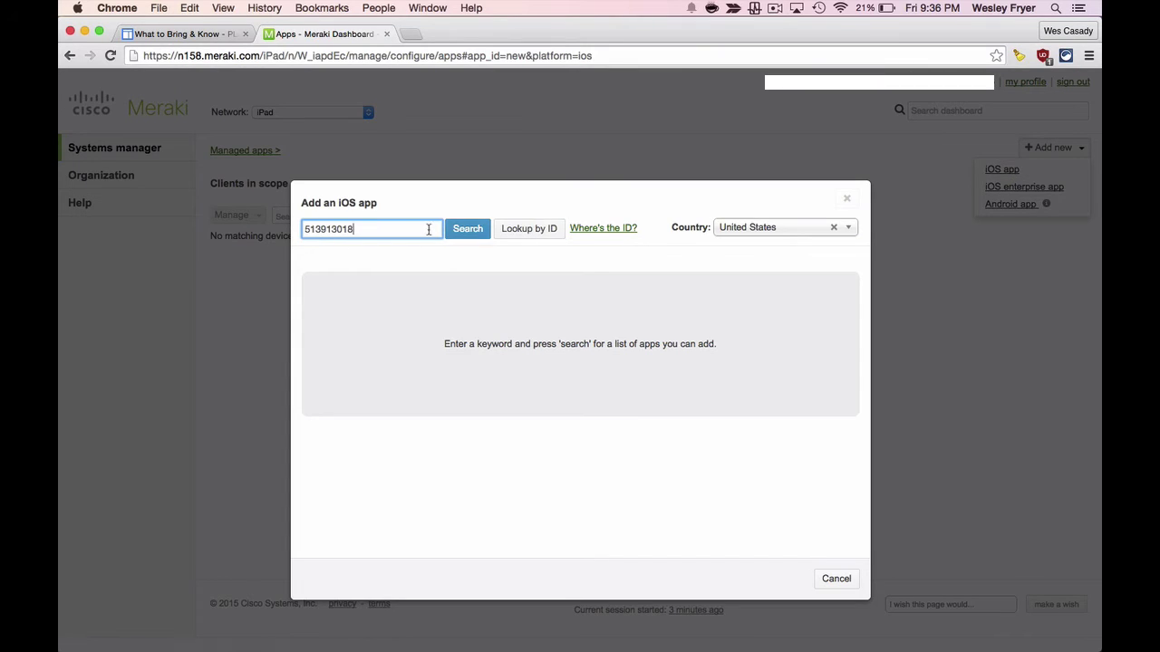
left_click(529, 230)
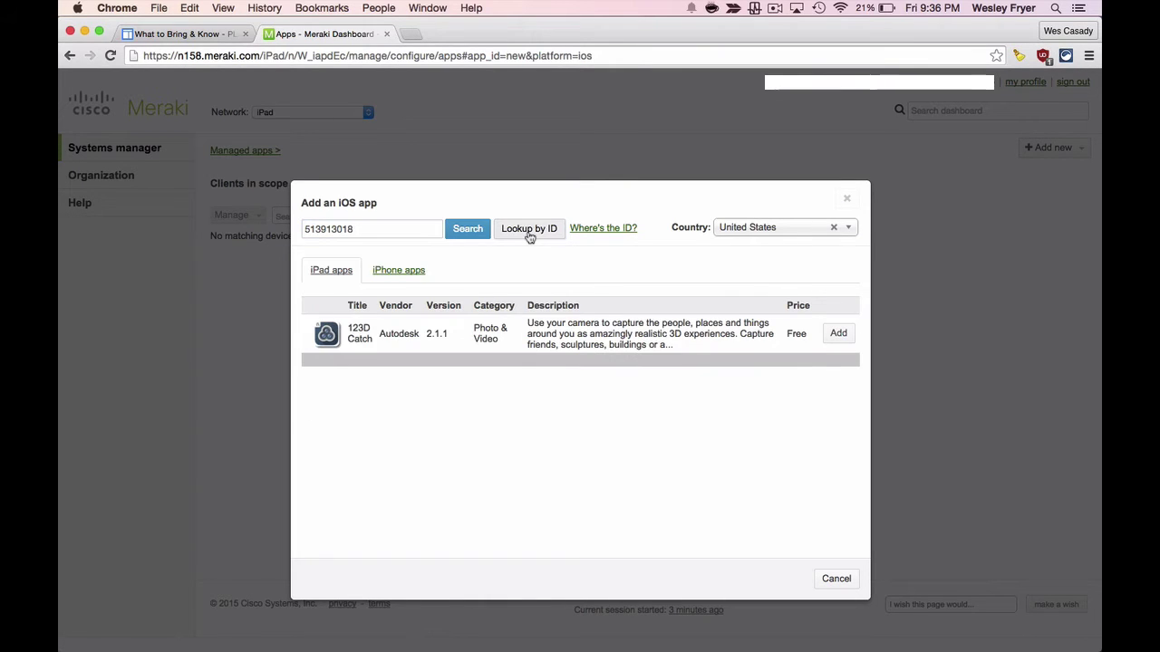
left_click(840, 334)
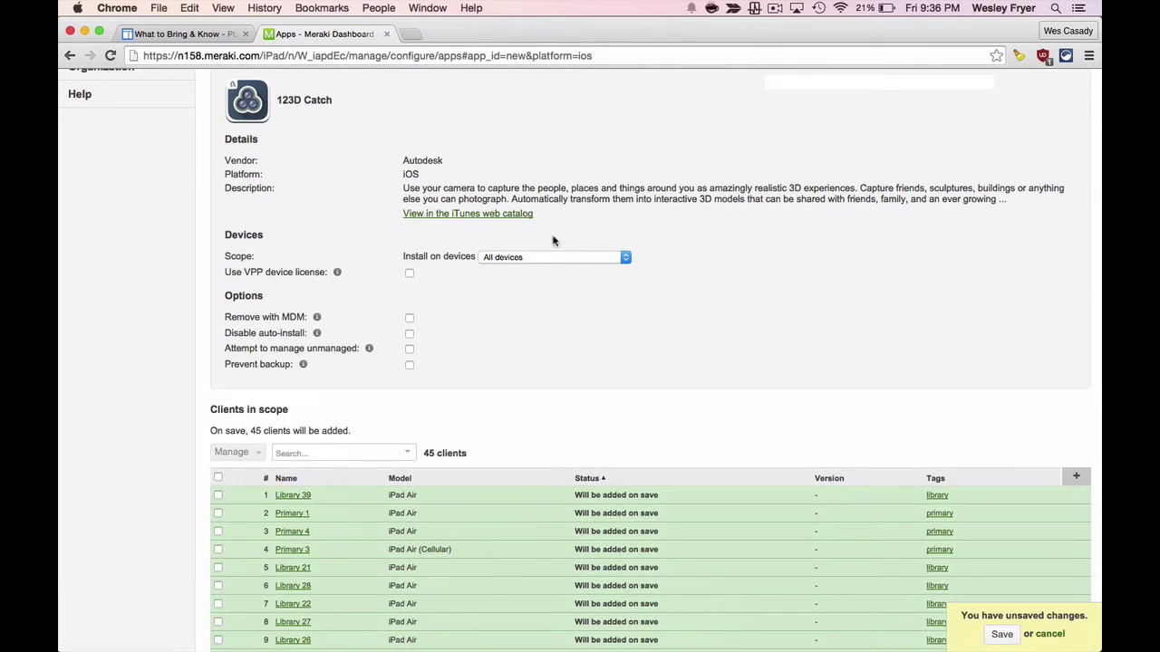
- Scope the 123D Catch install to devices with ANY of the following tags, choose the 3dprinter tag, and save the changes
left_click(525, 259)
left_click(594, 269)
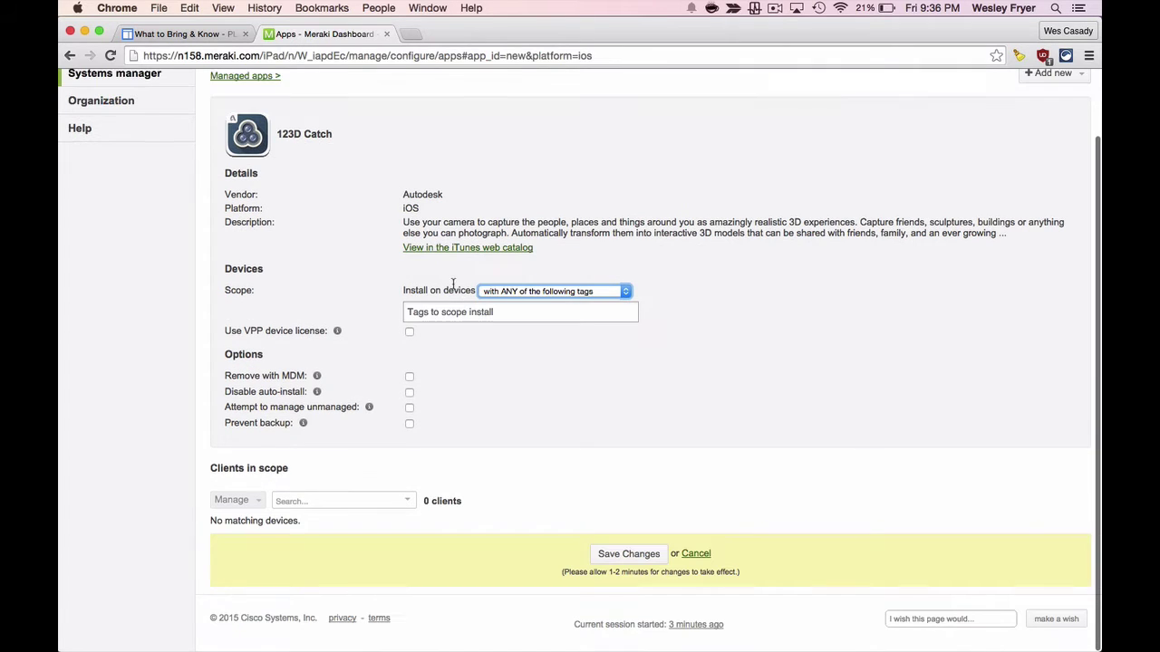
left_click(437, 314)
type("3d")
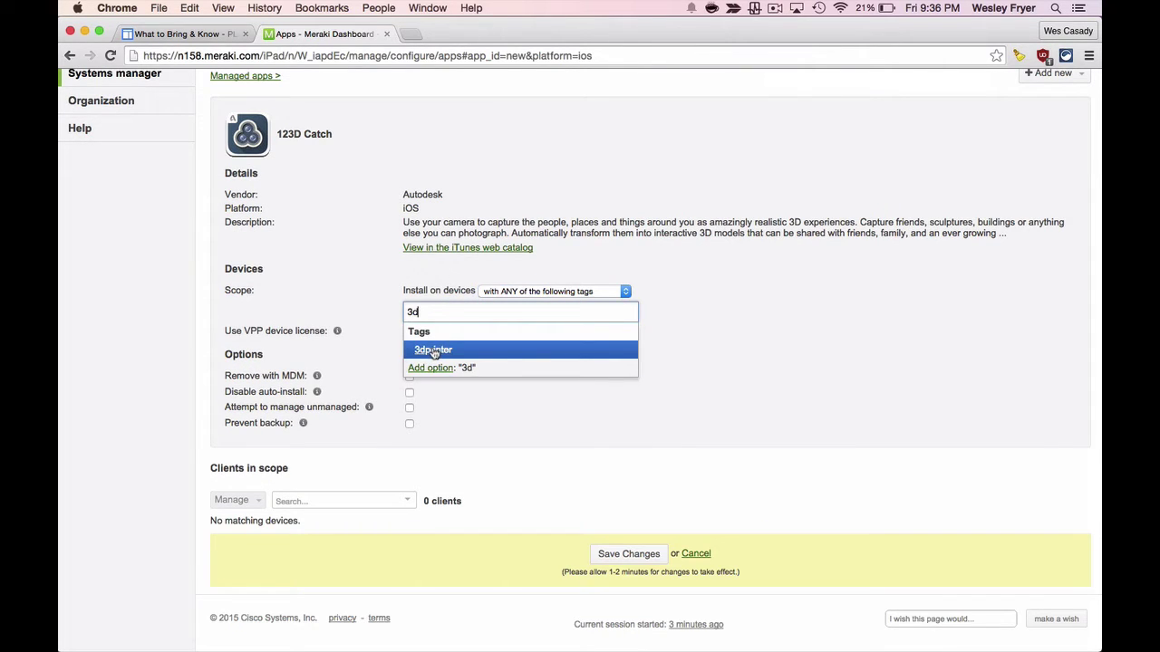
left_click(430, 348)
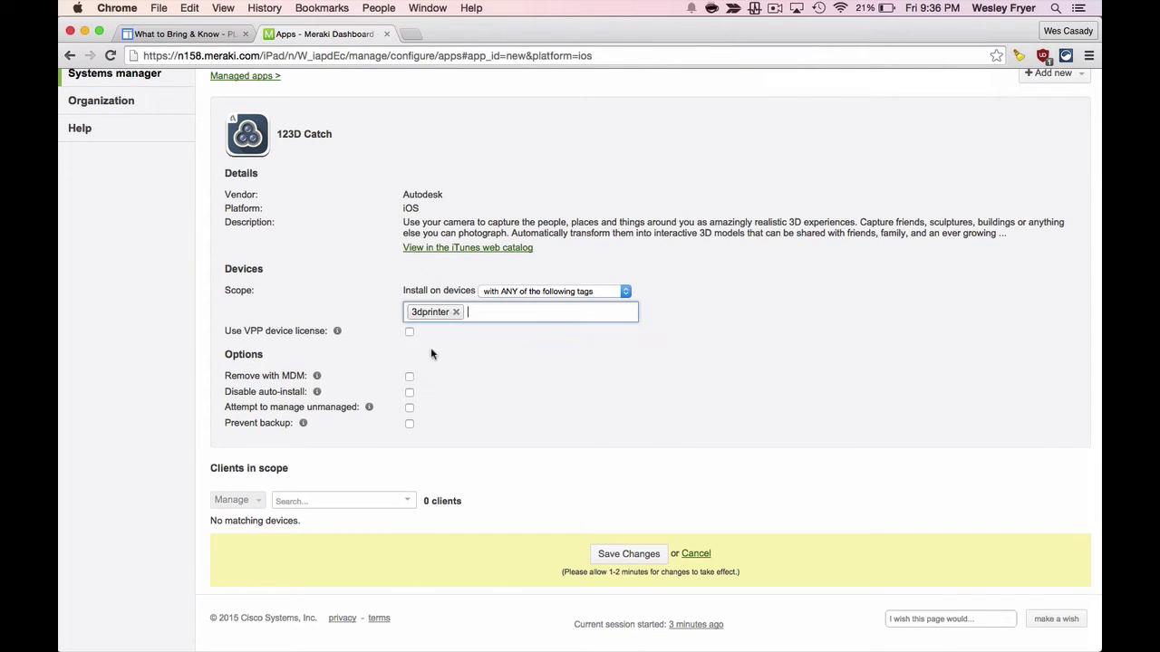
left_click(621, 554)
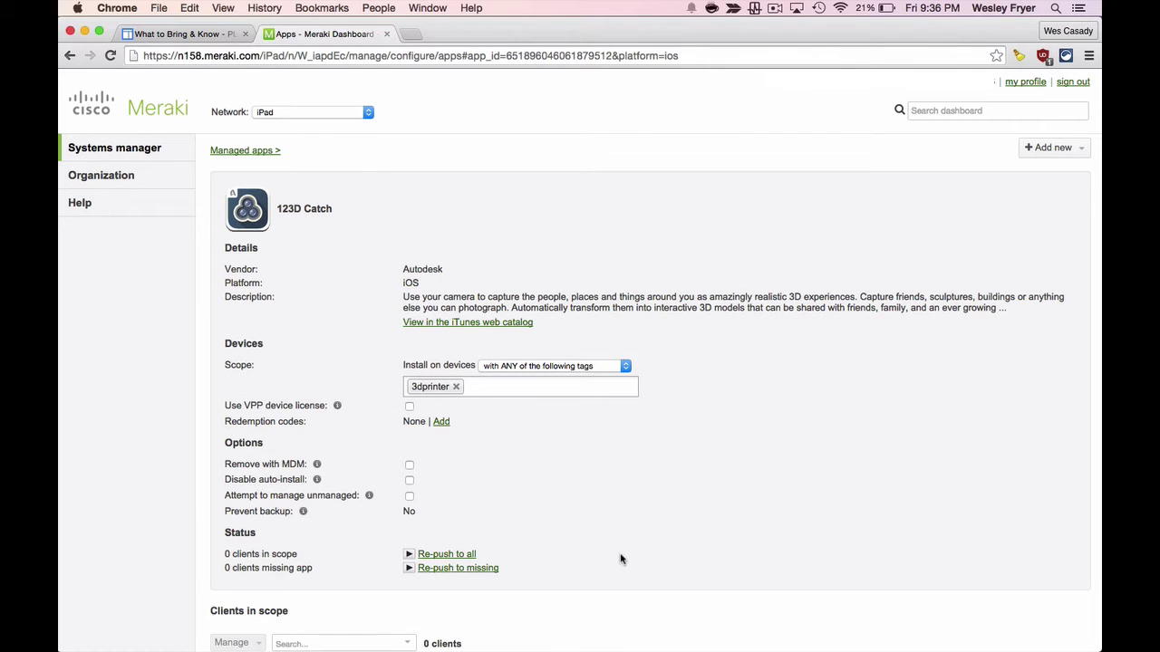
- Switch to TextWrangler, copy the 123D Sculpt ID 446119510 from the link list, and return to Chrome
key("super+Tab")
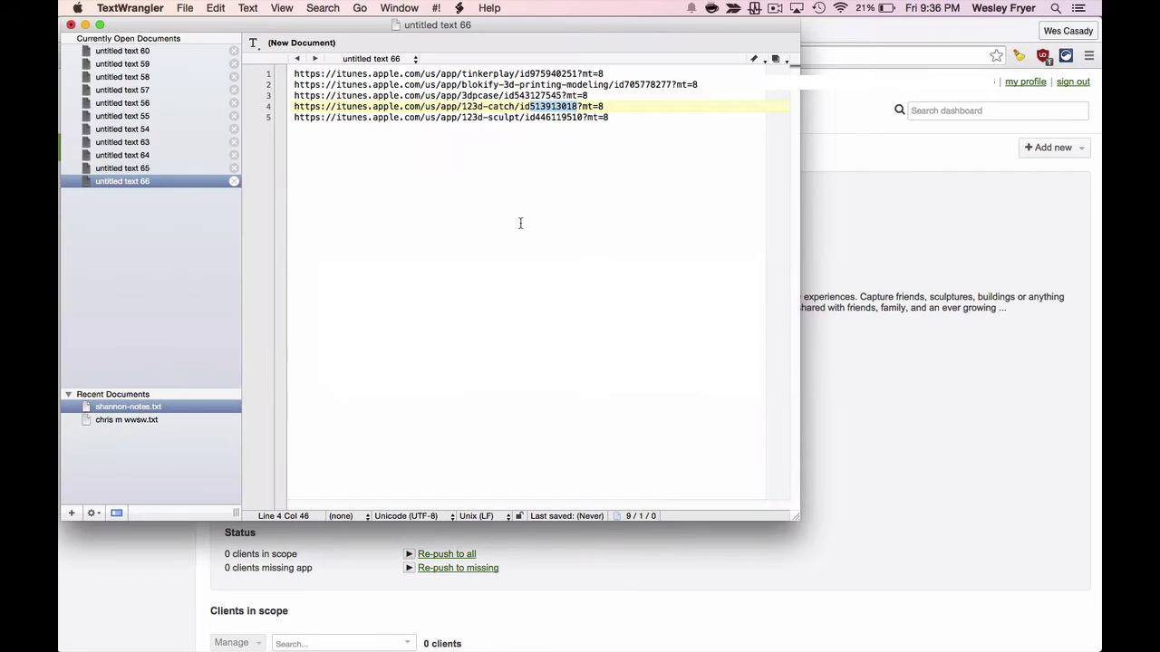
left_click_drag(535, 119, 578, 118)
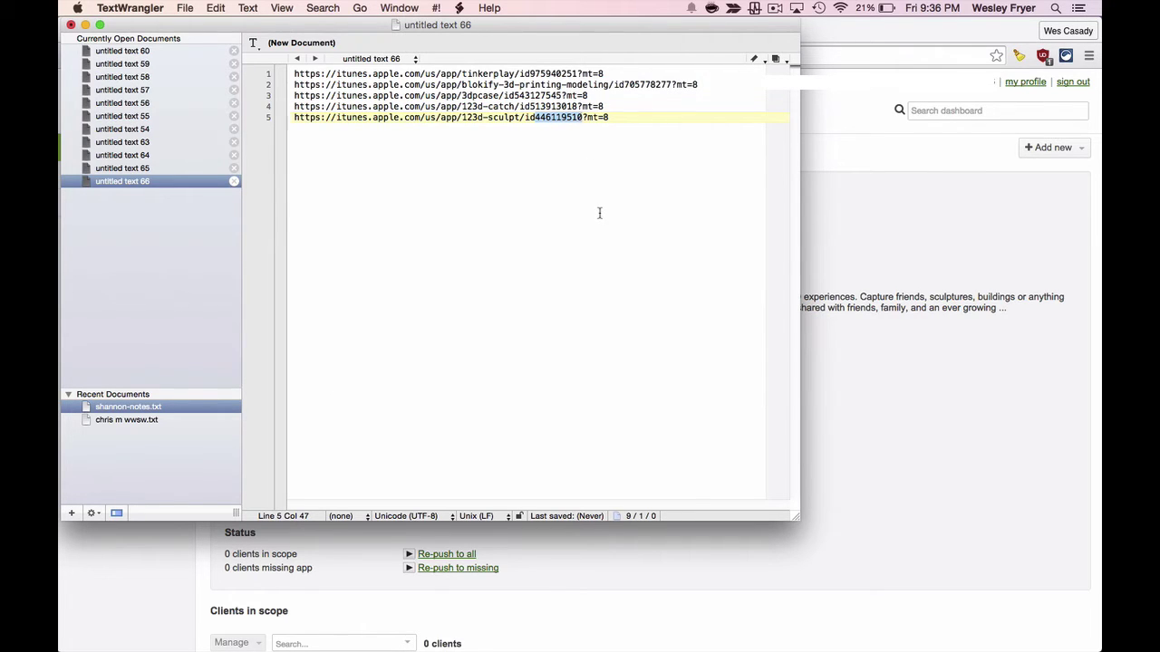
left_click(893, 242)
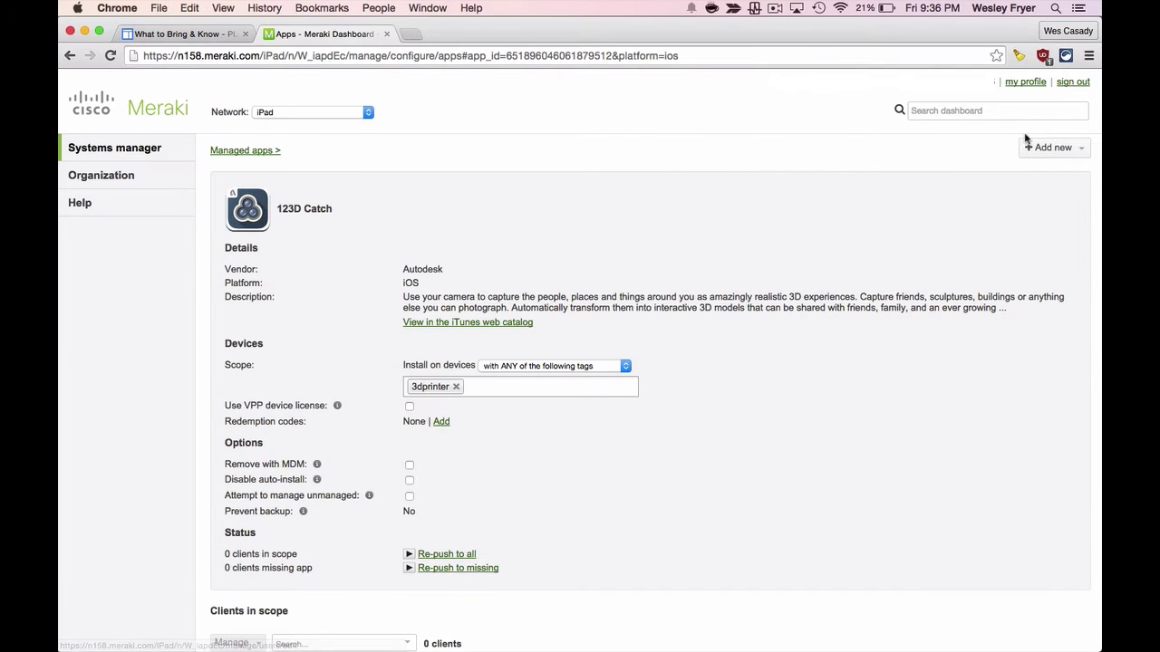
- Start a new iOS app entry, look up ID 446119510, and add the 123D Sculpt app
left_click(1053, 147)
left_click(1005, 172)
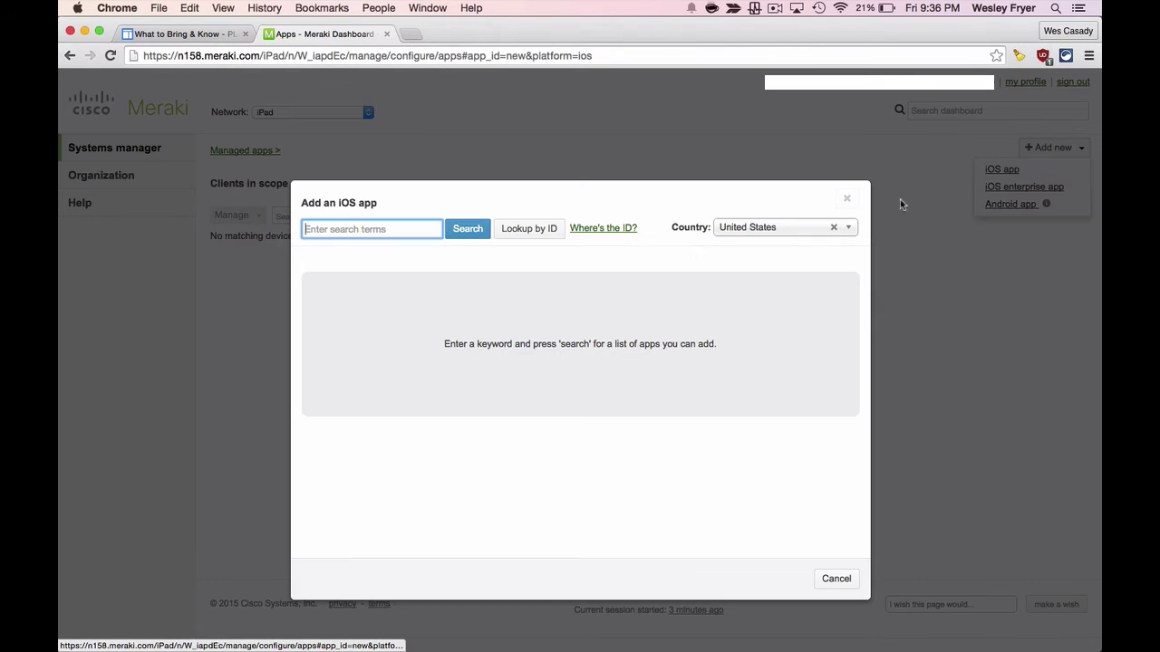
key("super+v")
left_click(521, 233)
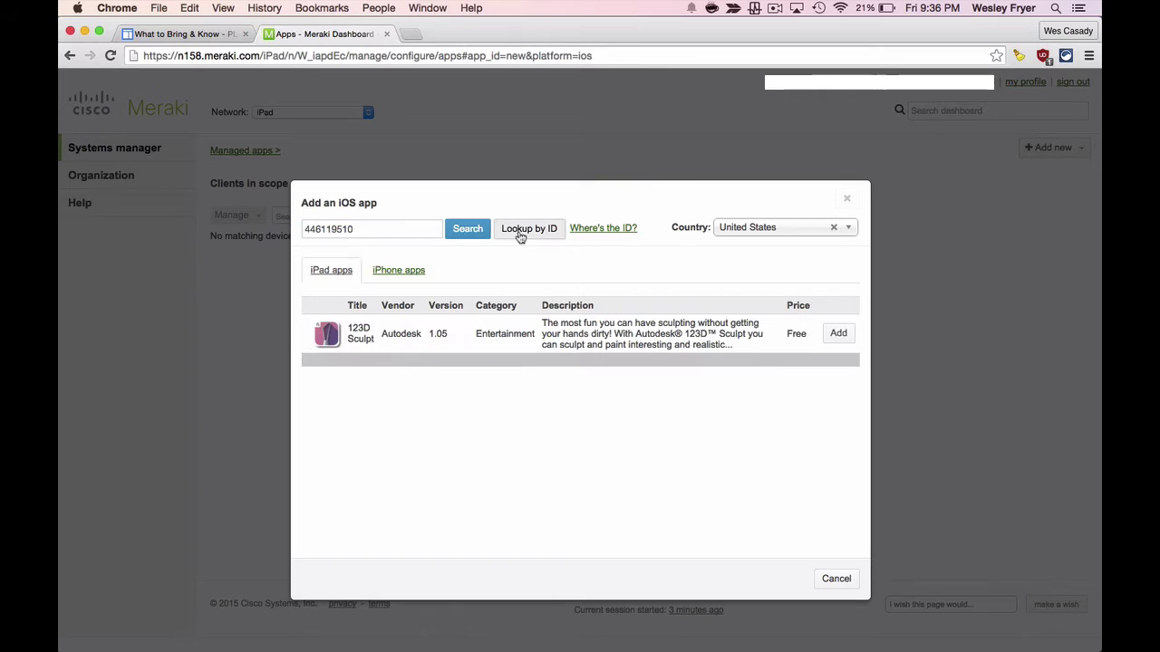
left_click(839, 333)
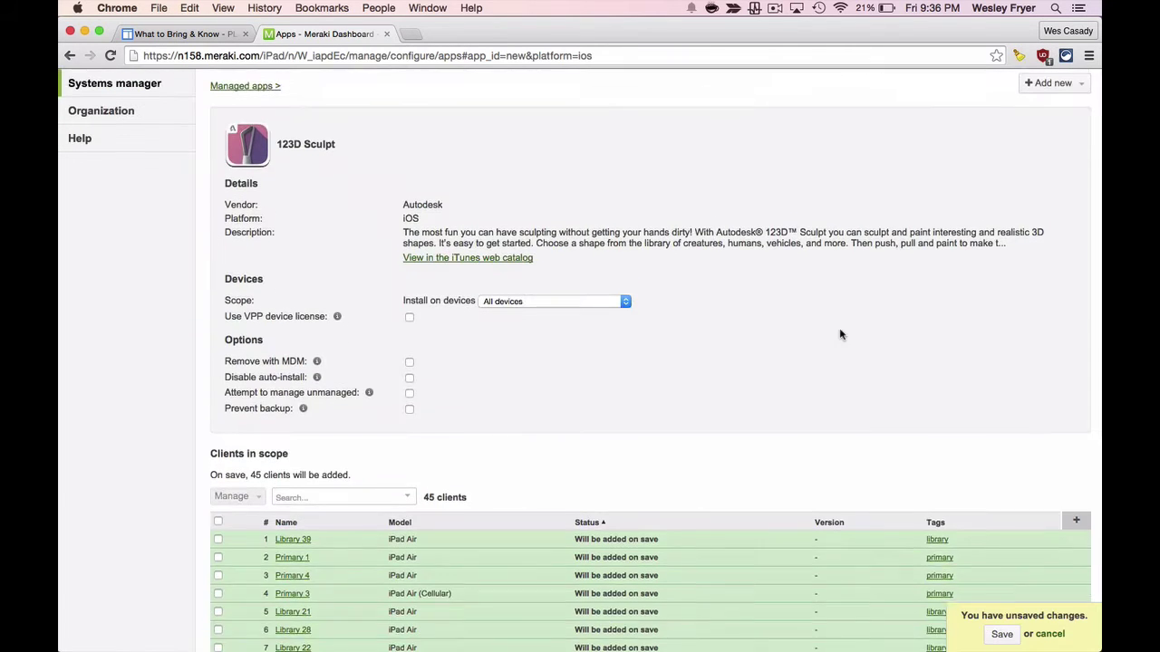
- Scope the 123D Sculpt install to devices with ANY of the following tags, choose the 3dprinter tag, and save the changes
scroll(840, 332, "down", 1)
left_click(503, 258)
left_click(504, 269)
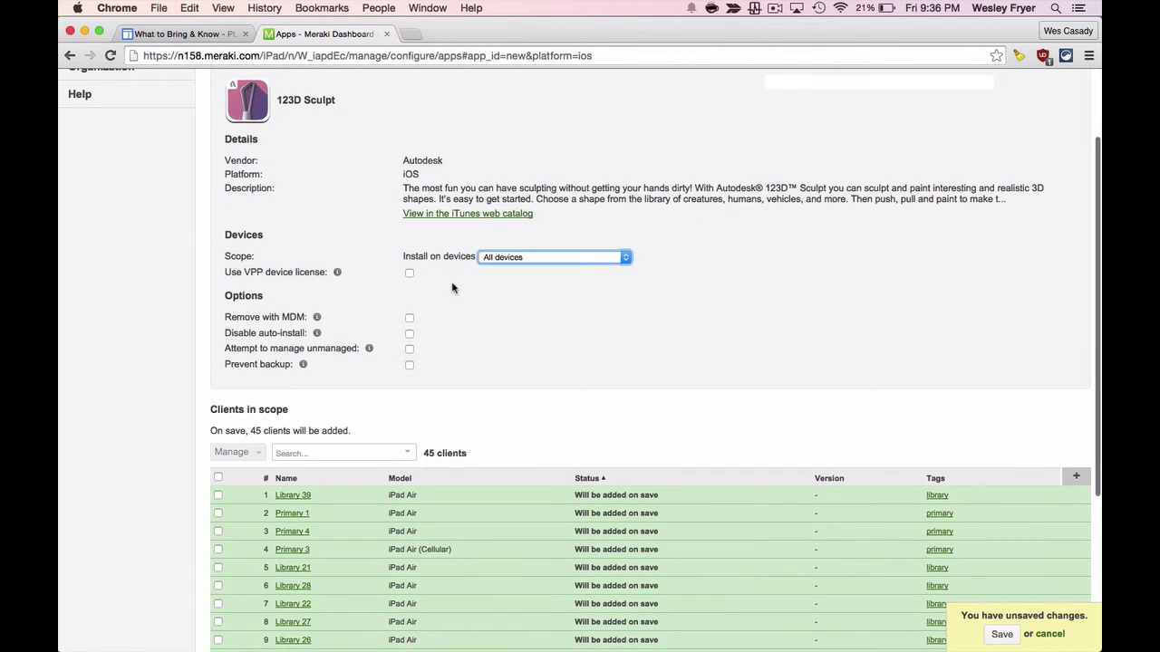
left_click(425, 311)
type("3")
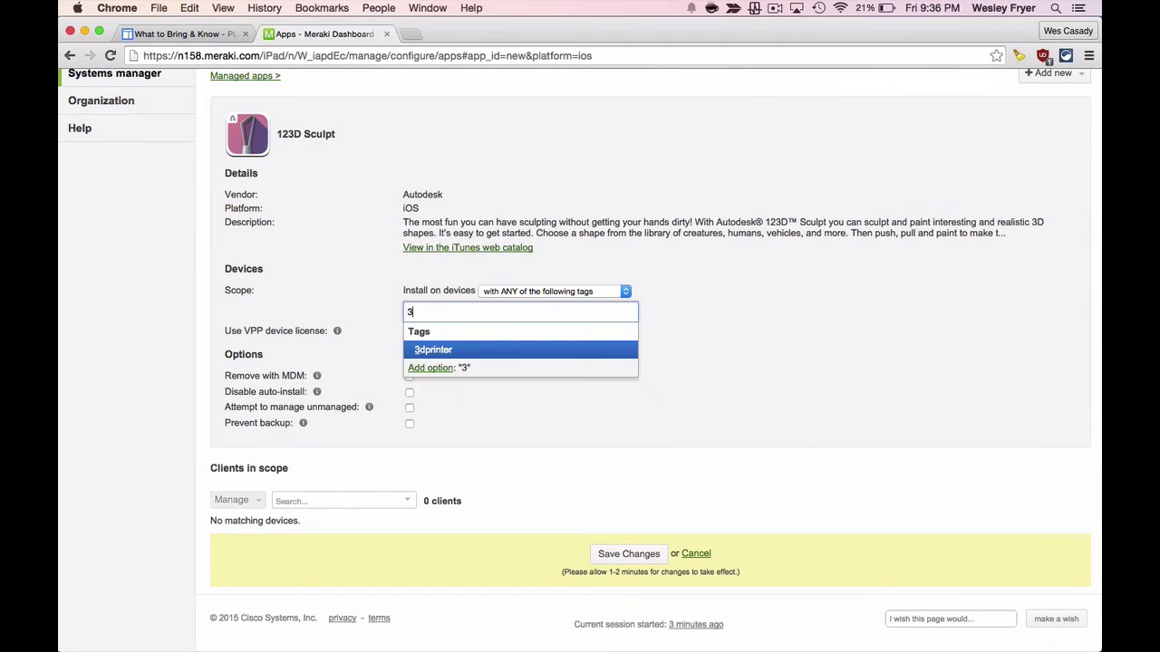
type("d")
left_click(434, 352)
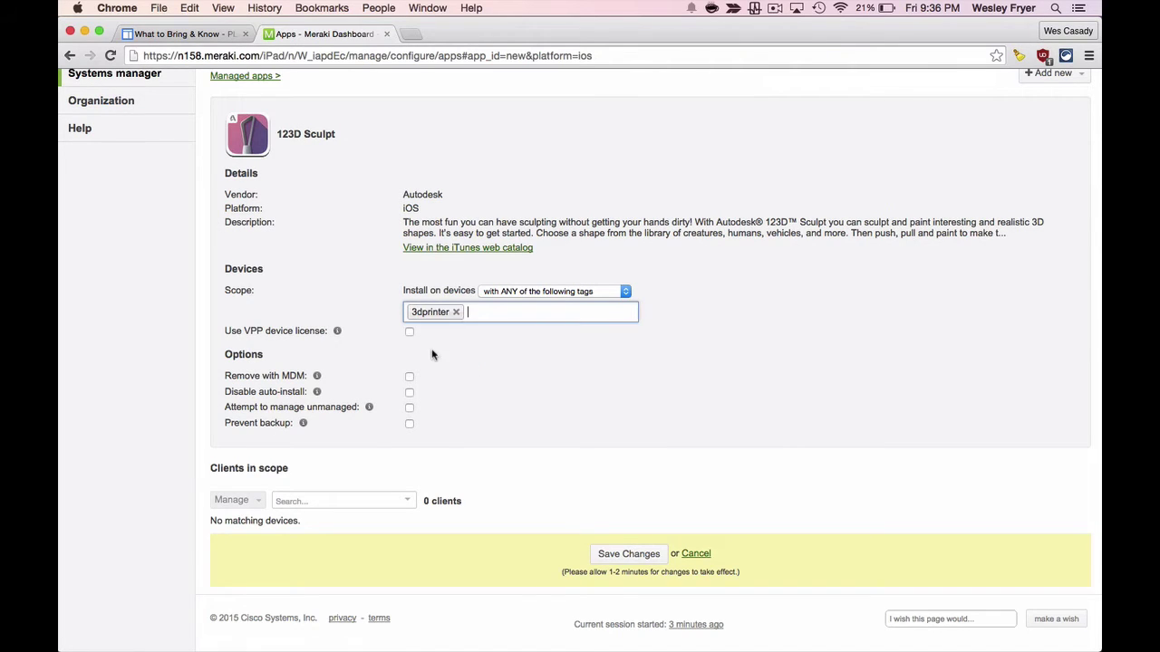
left_click(625, 554)
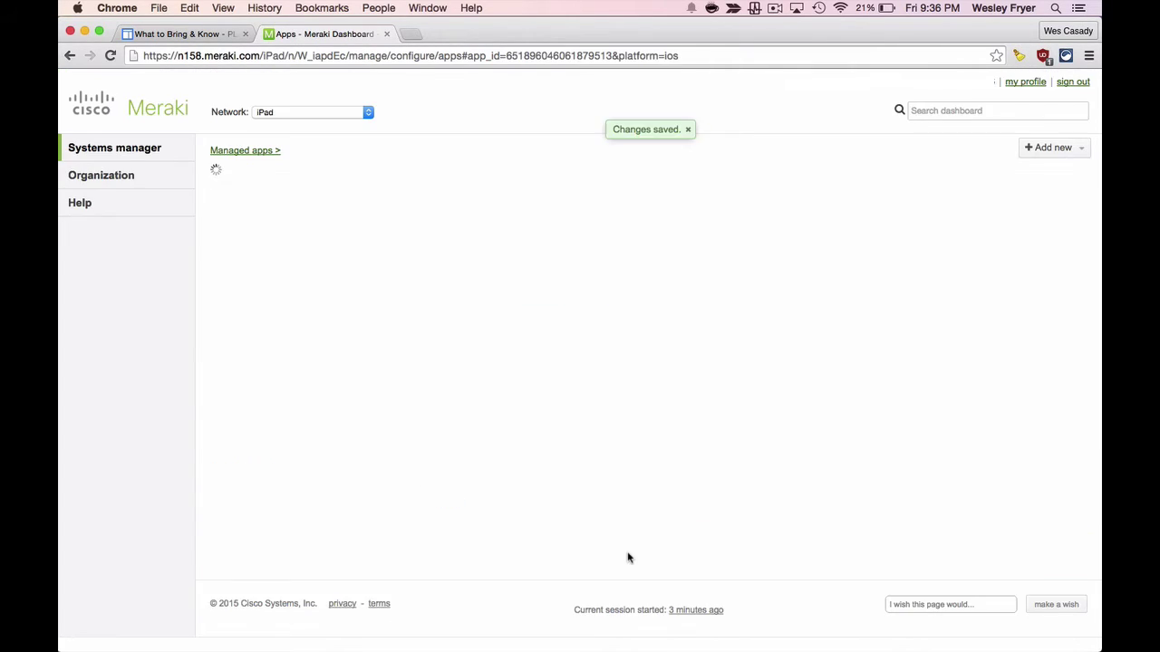
- Open the Systems Manager client list and filter it by the library tag
scroll(628, 557, "down", 3)
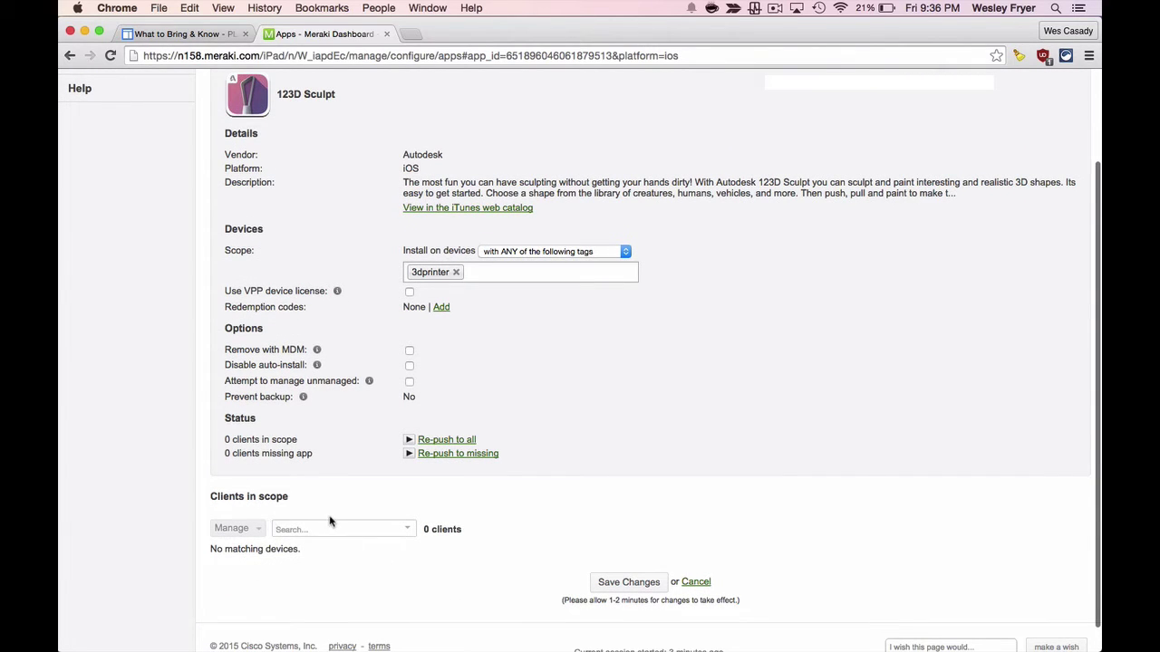
scroll(445, 303, "up", 3)
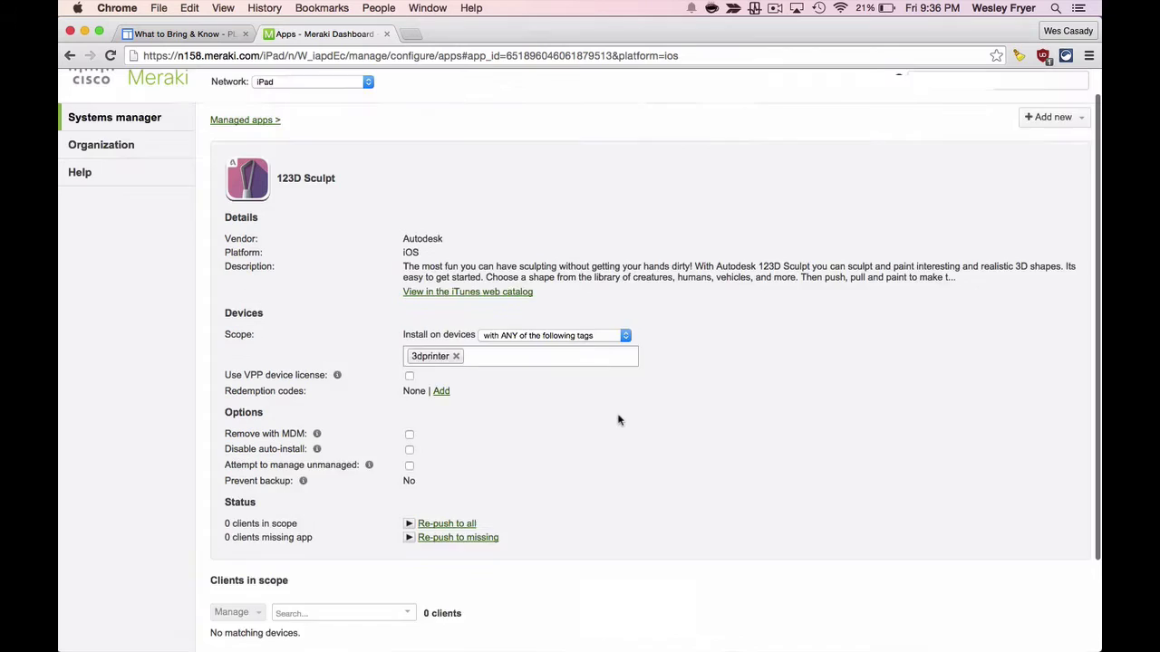
mouse_move(150, 154)
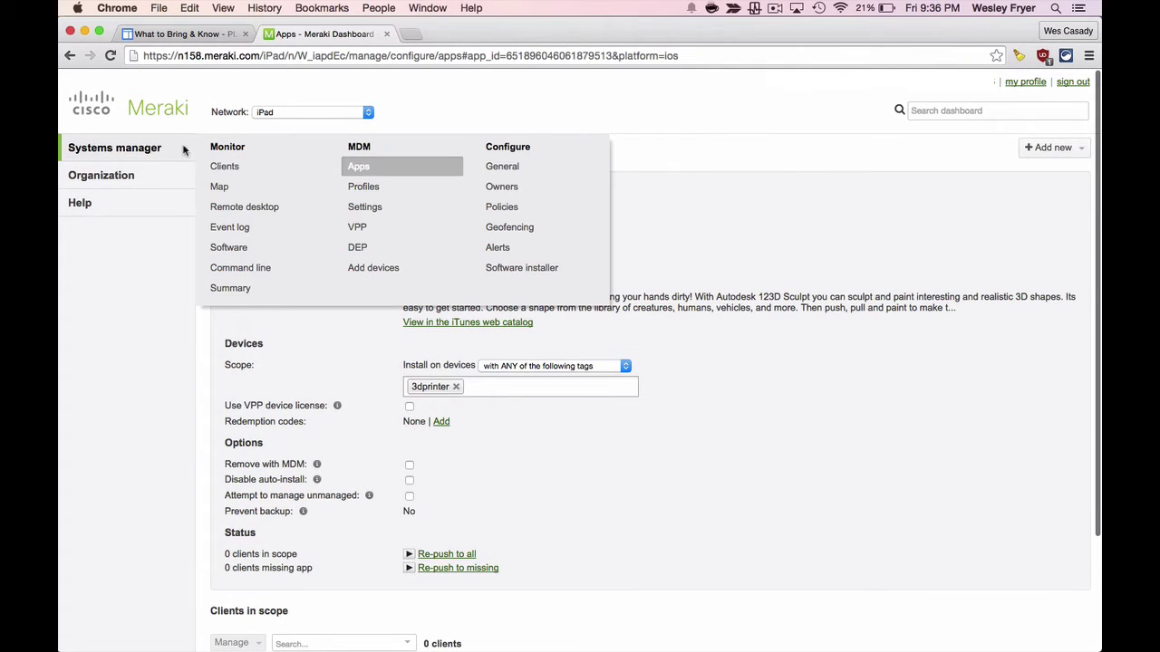
left_click(221, 166)
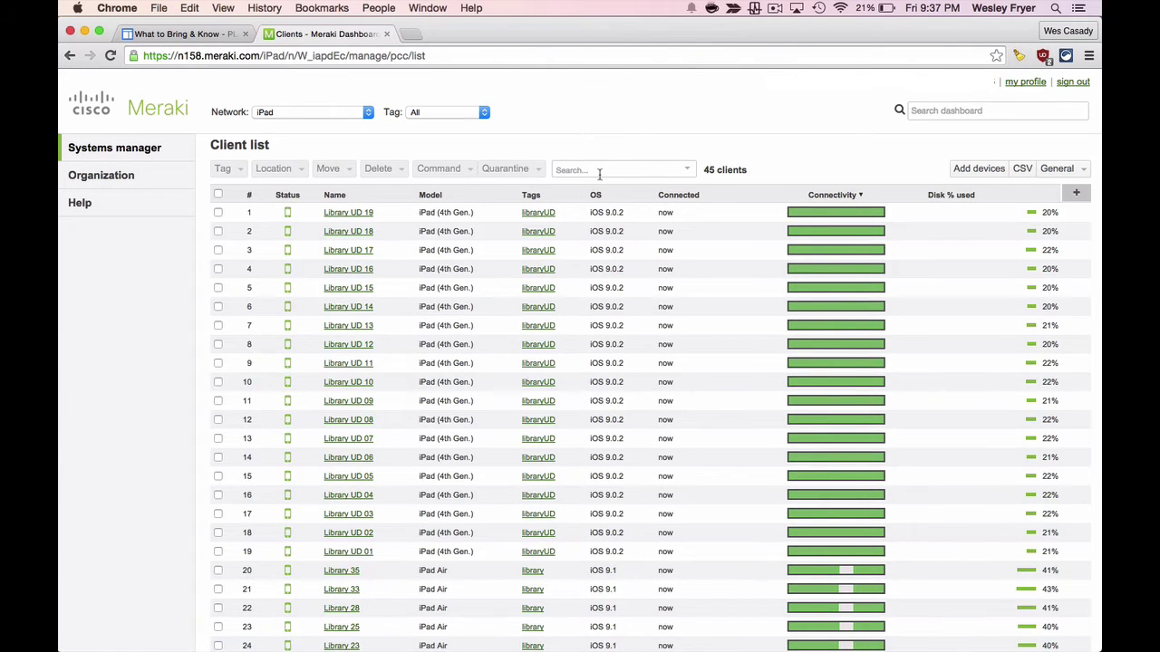
left_click(597, 169)
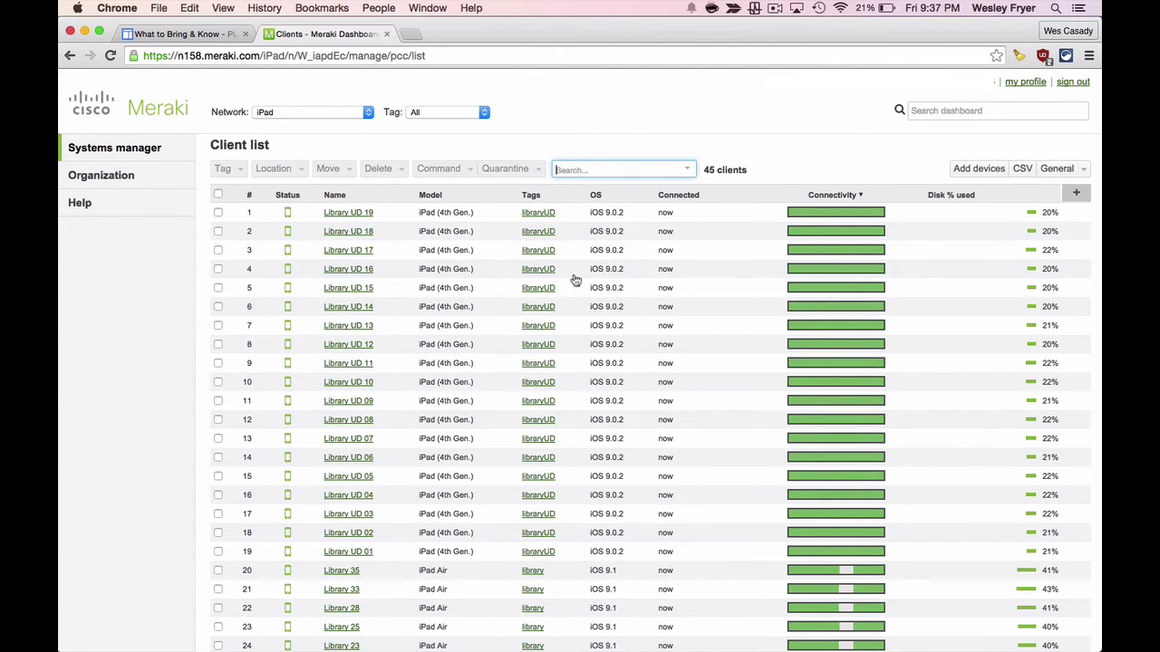
left_click(533, 571)
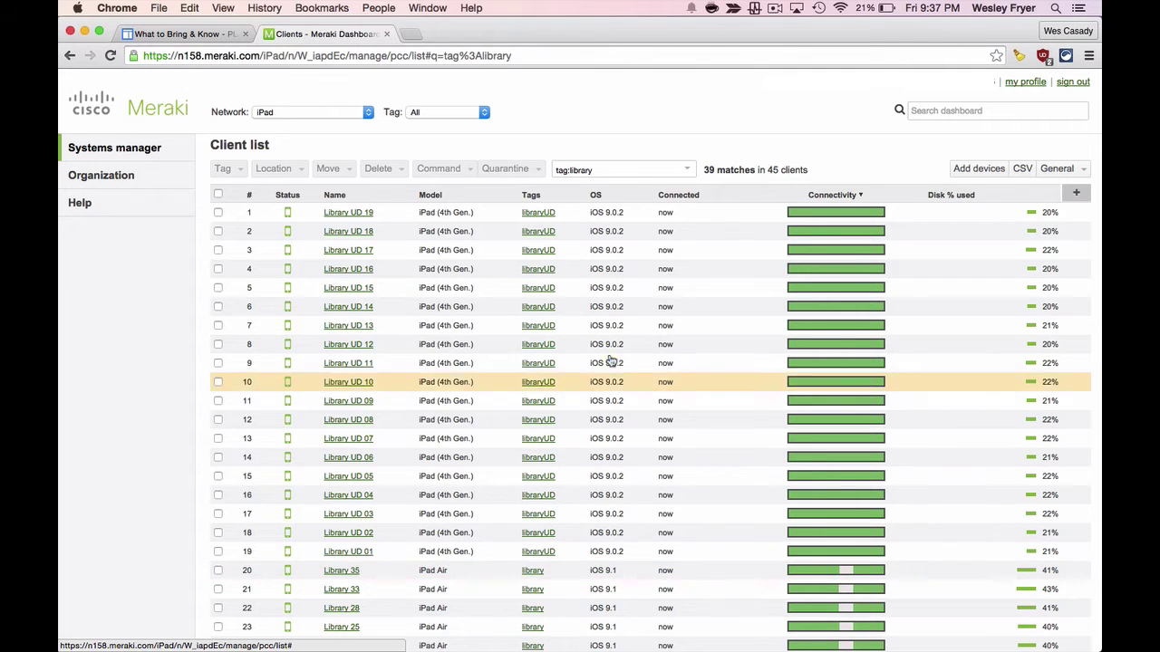
- Select the iPad Air clients Library 35, 33, 28, 25, 23 and 30 in the filtered client list
scroll(650, 286, "down", 3)
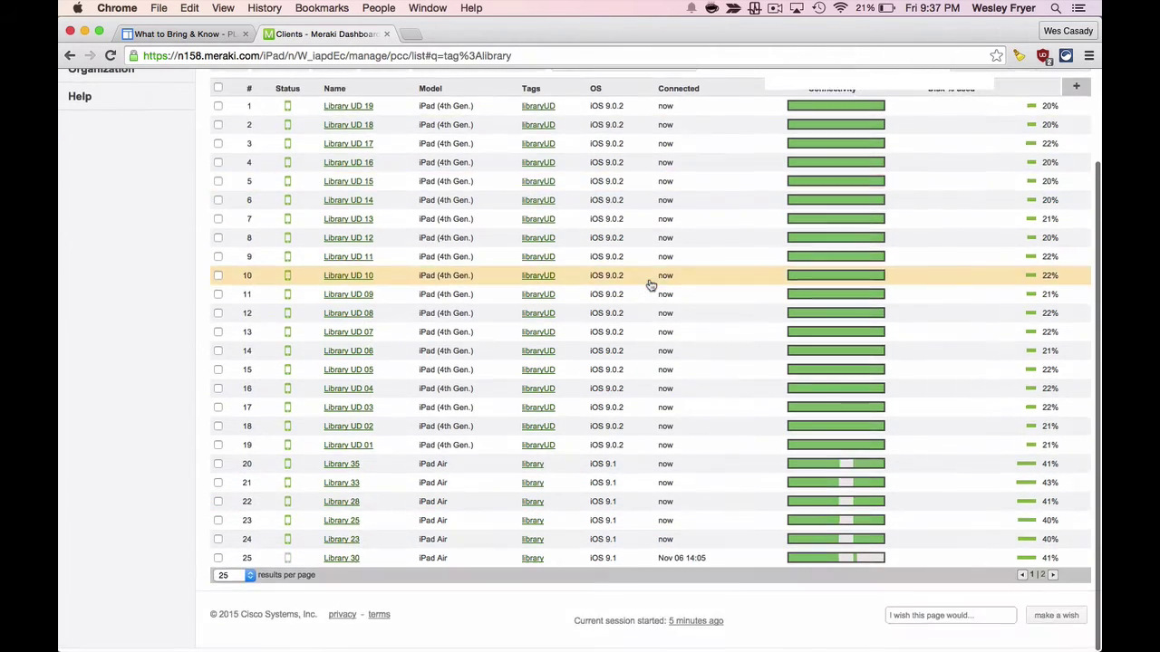
scroll(650, 287, "up", 3)
scroll(581, 643, "down", 3)
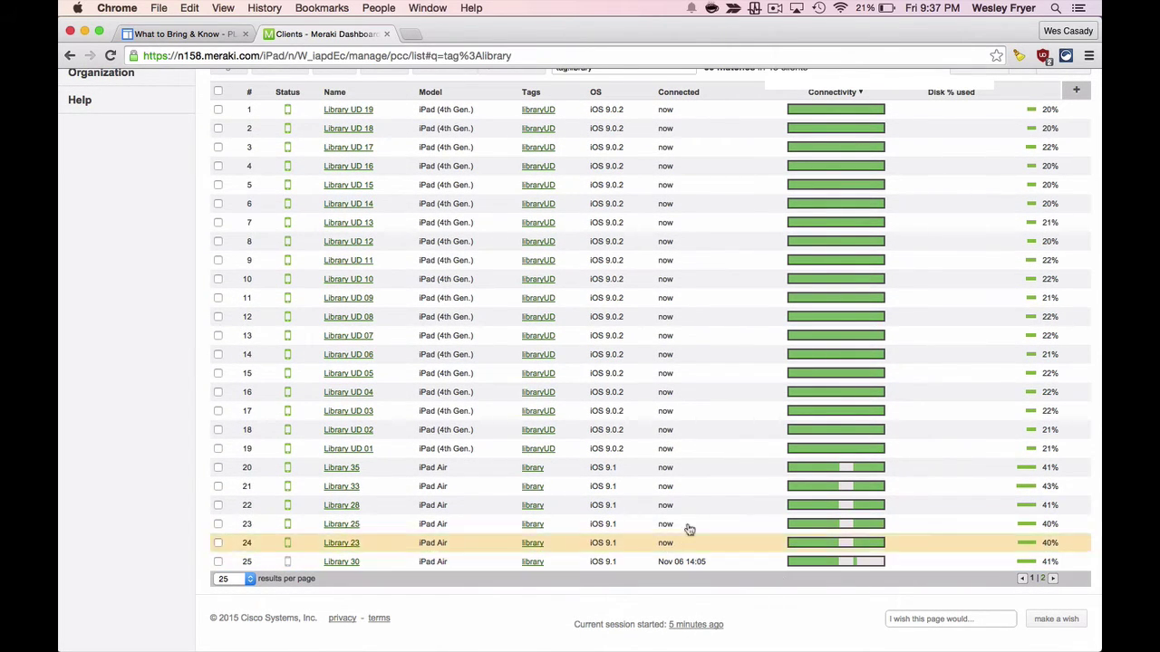
scroll(581, 491, "up", 2)
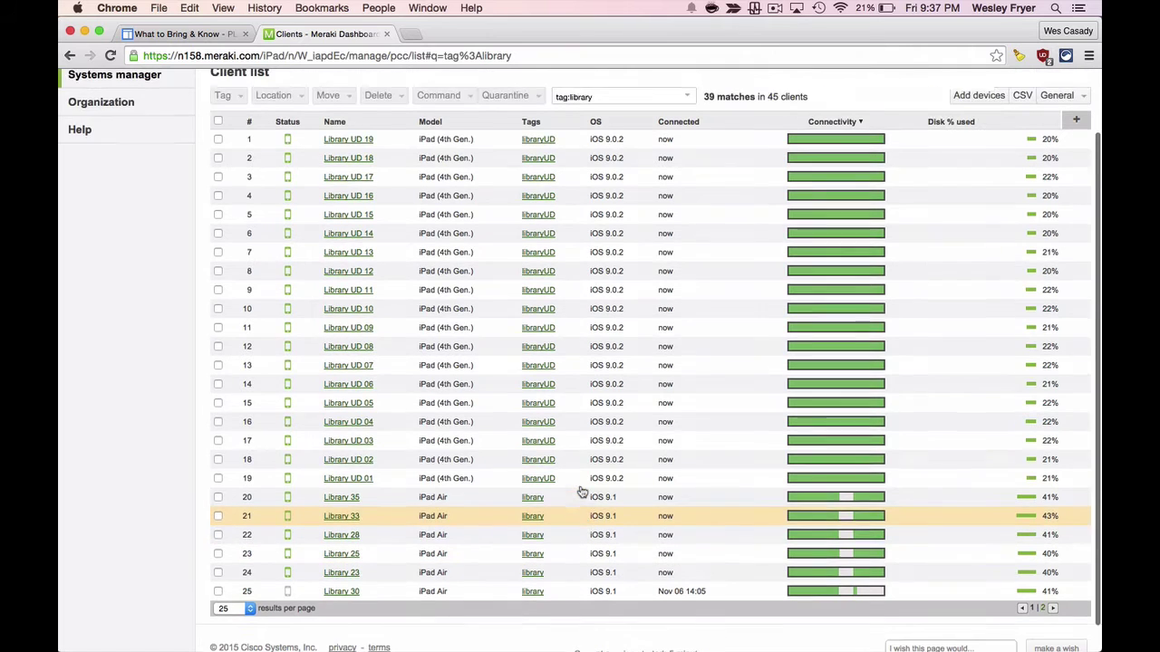
scroll(581, 491, "down", 2)
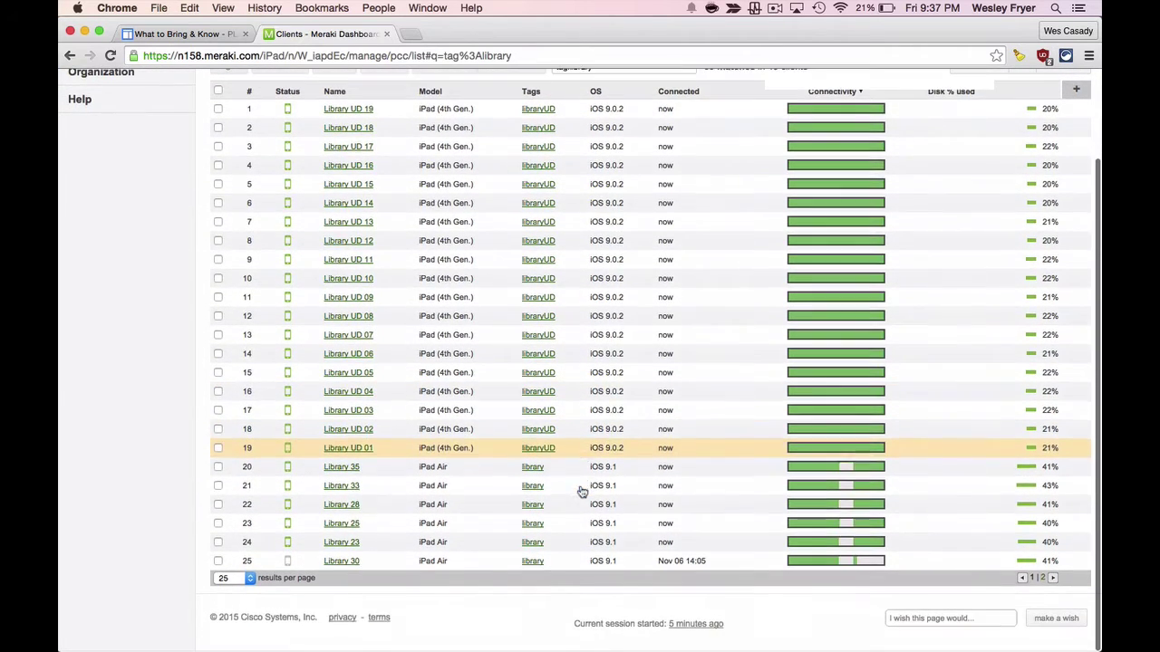
left_click(217, 486)
left_click(217, 504)
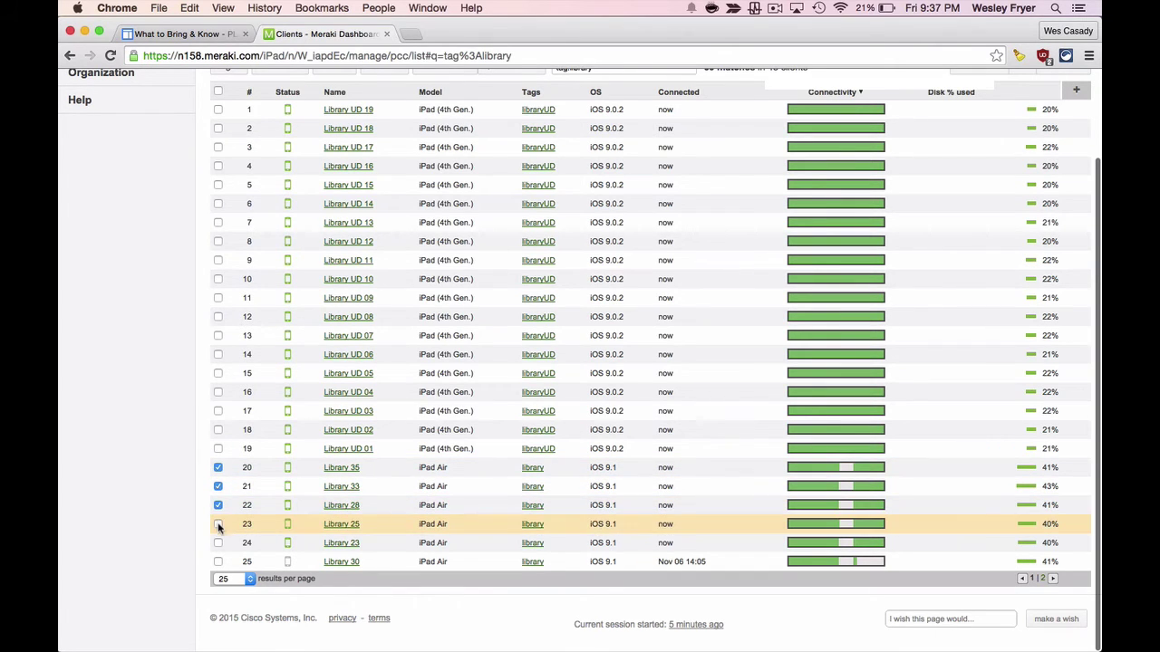
left_click(218, 524)
left_click(218, 542)
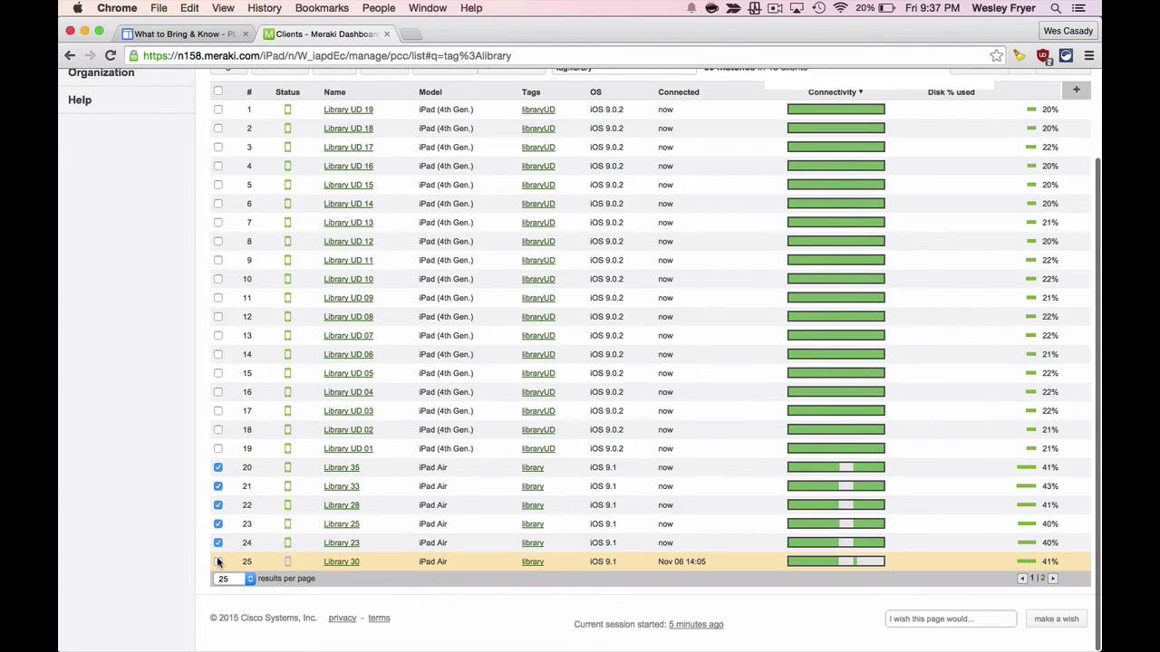
left_click(218, 562)
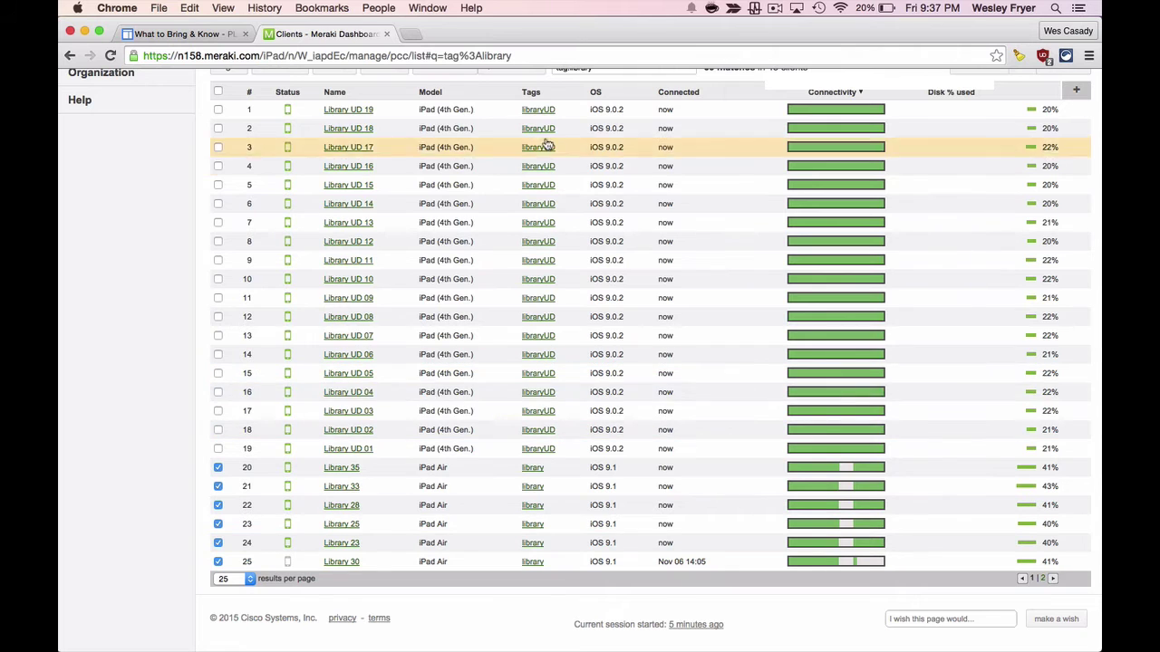
scroll(513, 412, "up", 3)
scroll(513, 414, "down", 3)
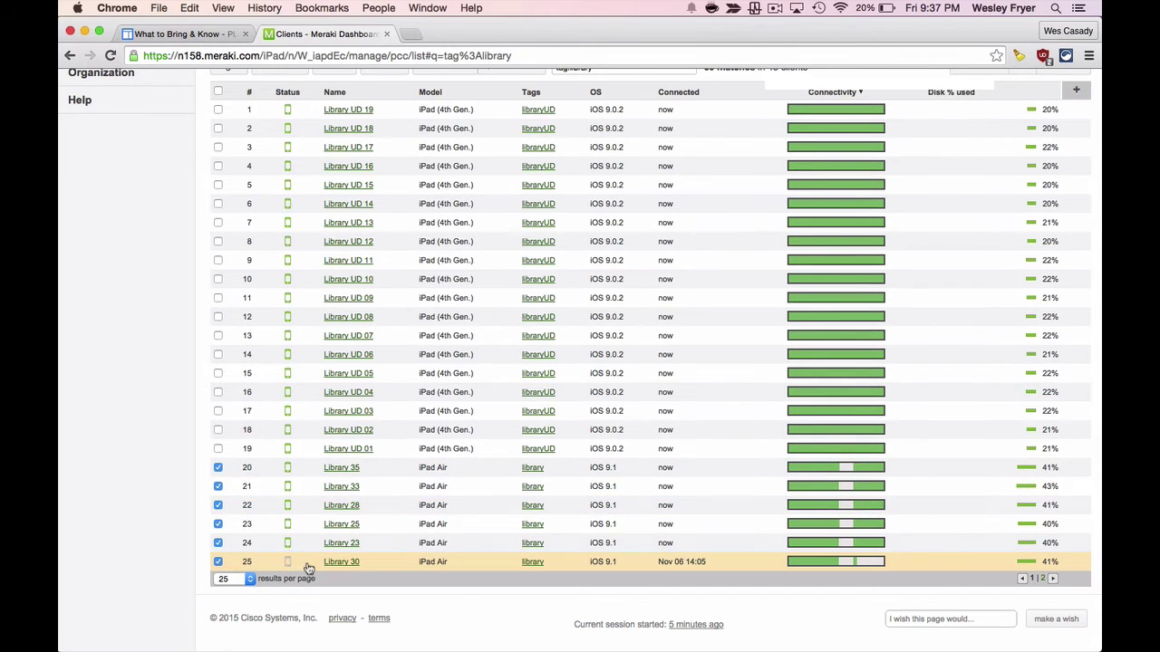
scroll(481, 489, "up", 3)
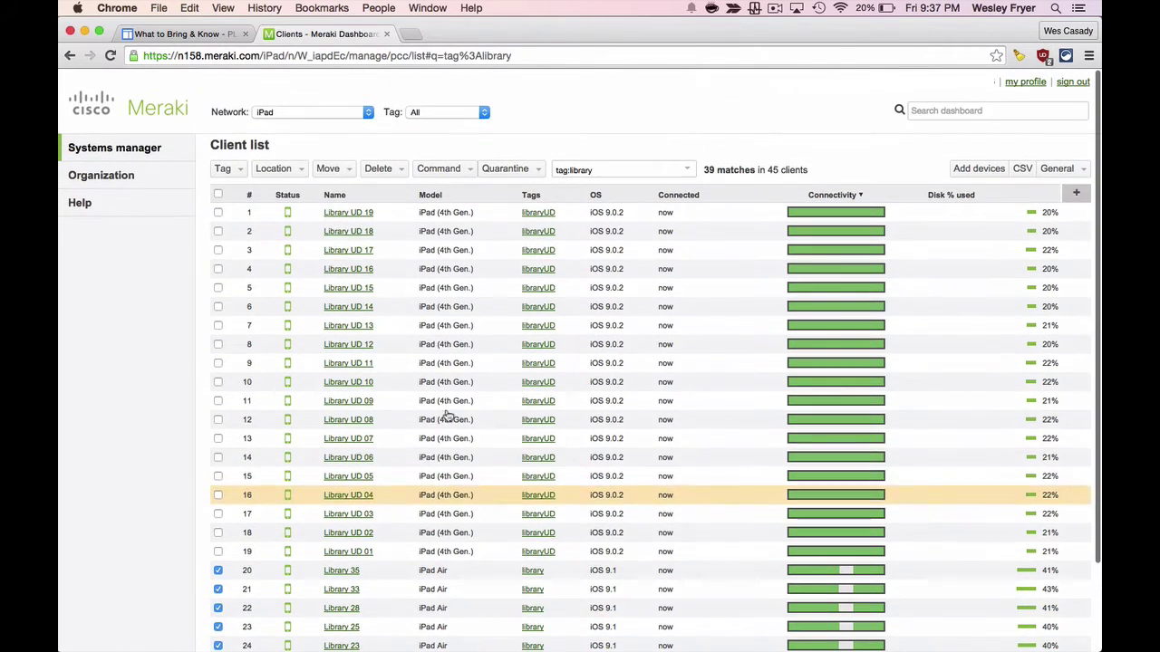
- Add the existing 3dprinter tag to the selected iPad Air clients
left_click(225, 169)
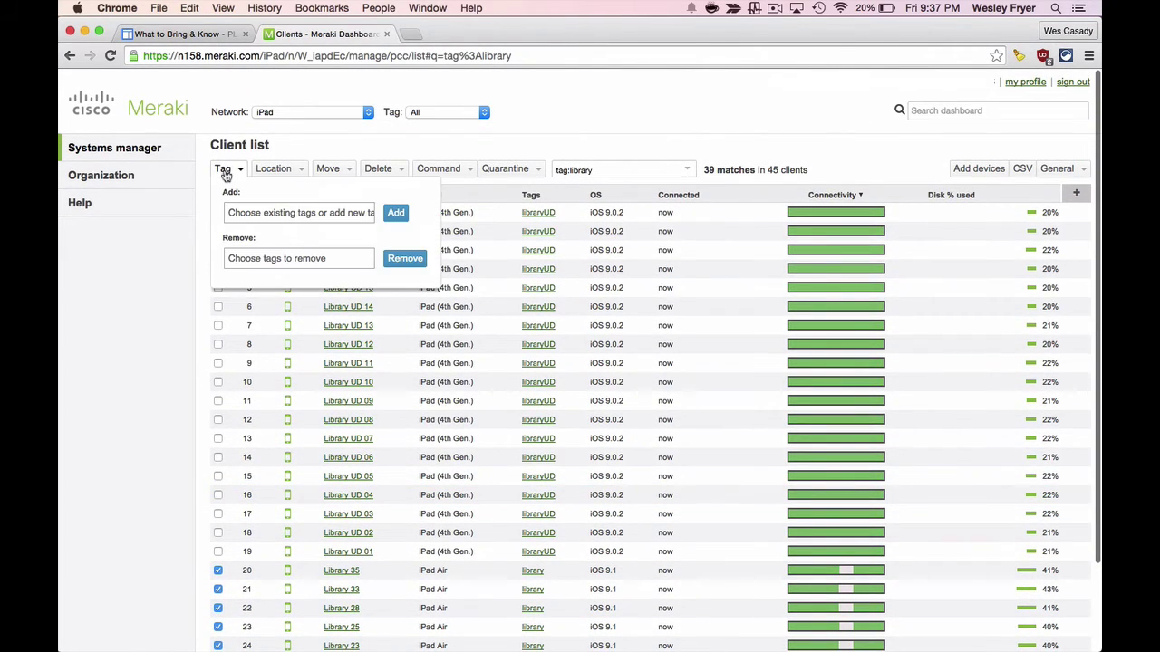
left_click(255, 211)
type("3d")
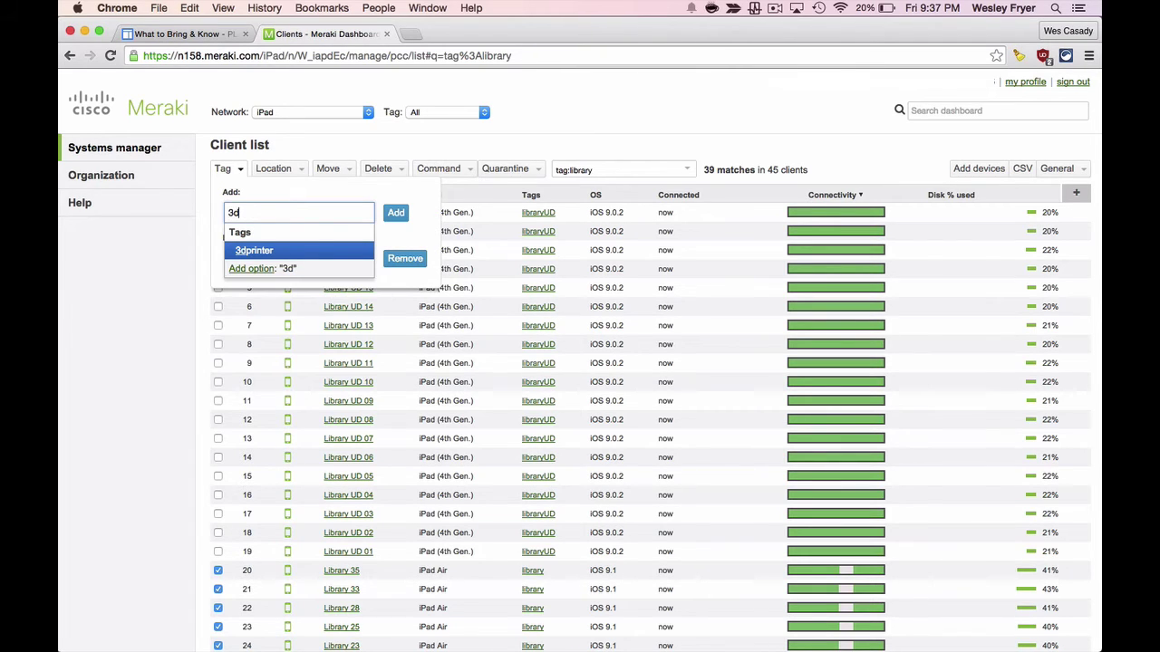
left_click(263, 249)
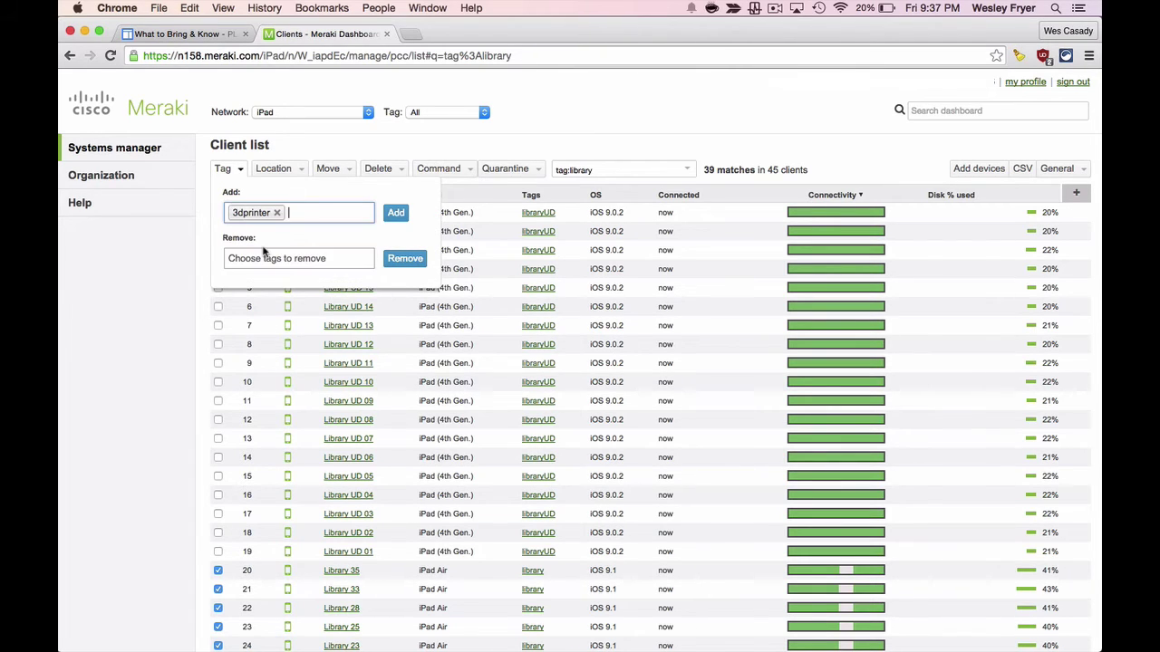
left_click(396, 214)
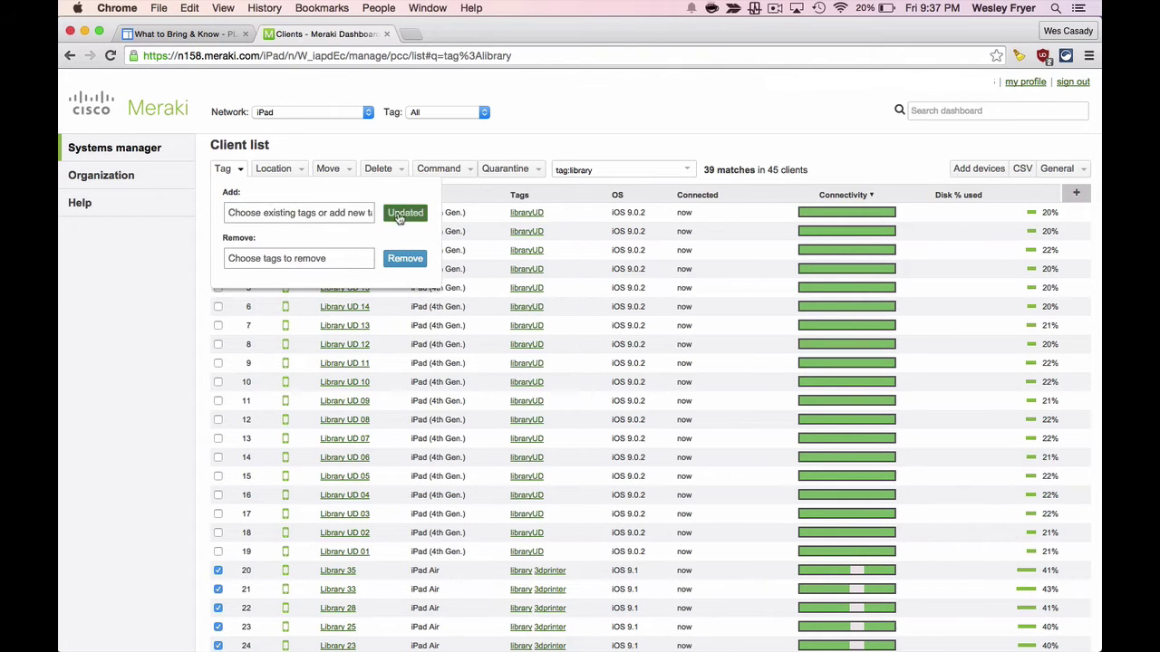
- Select all clients on page 2 of the library-filtered list and add the 3dprinter tag to them
scroll(572, 389, "down", 3)
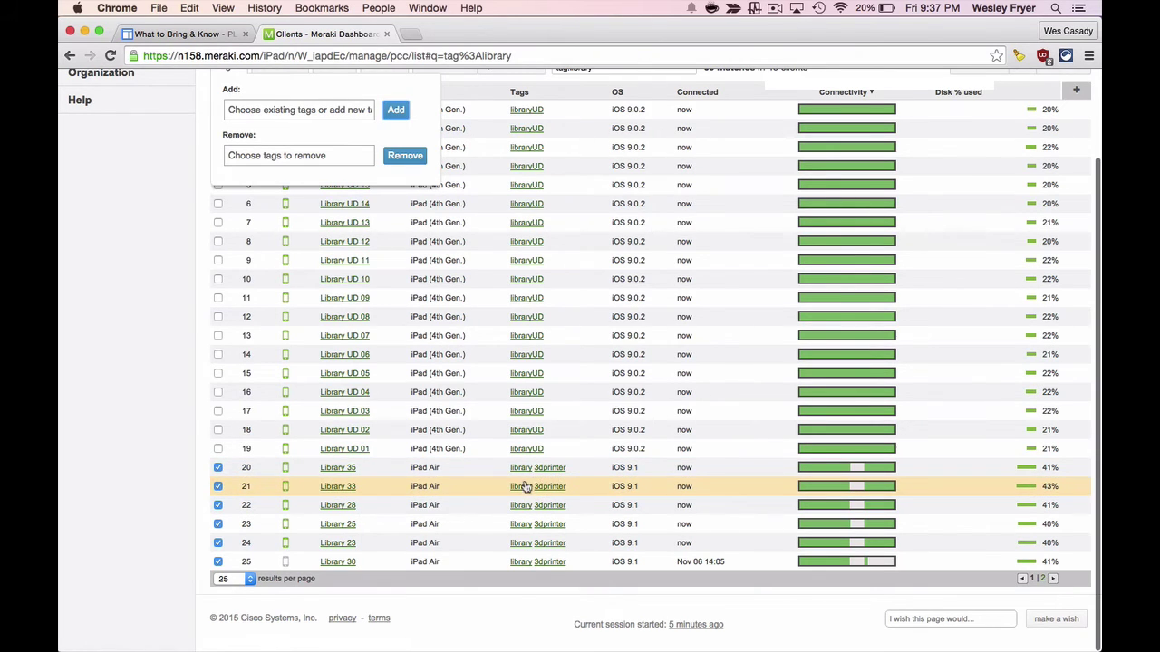
left_click(1053, 579)
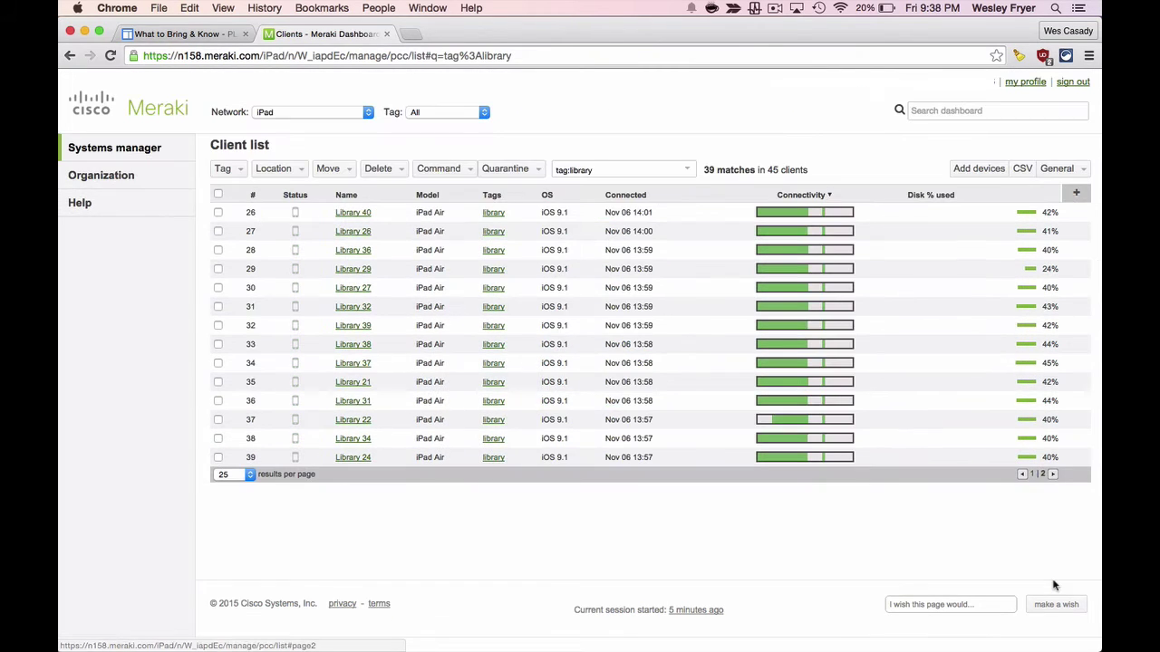
left_click(218, 194)
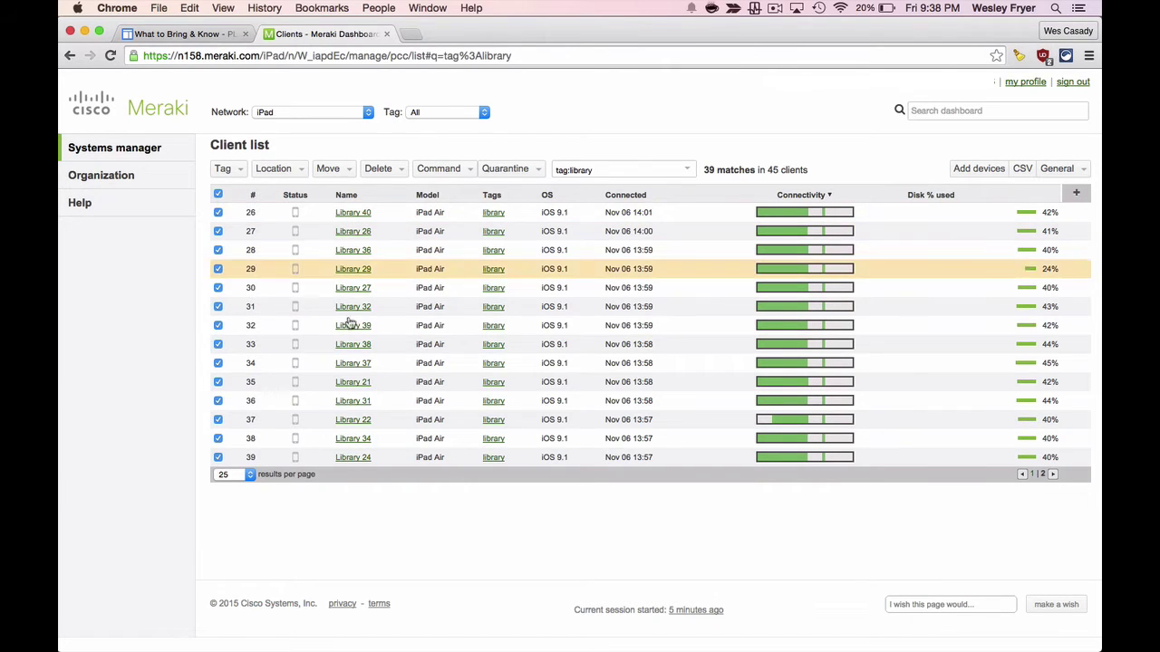
left_click(227, 171)
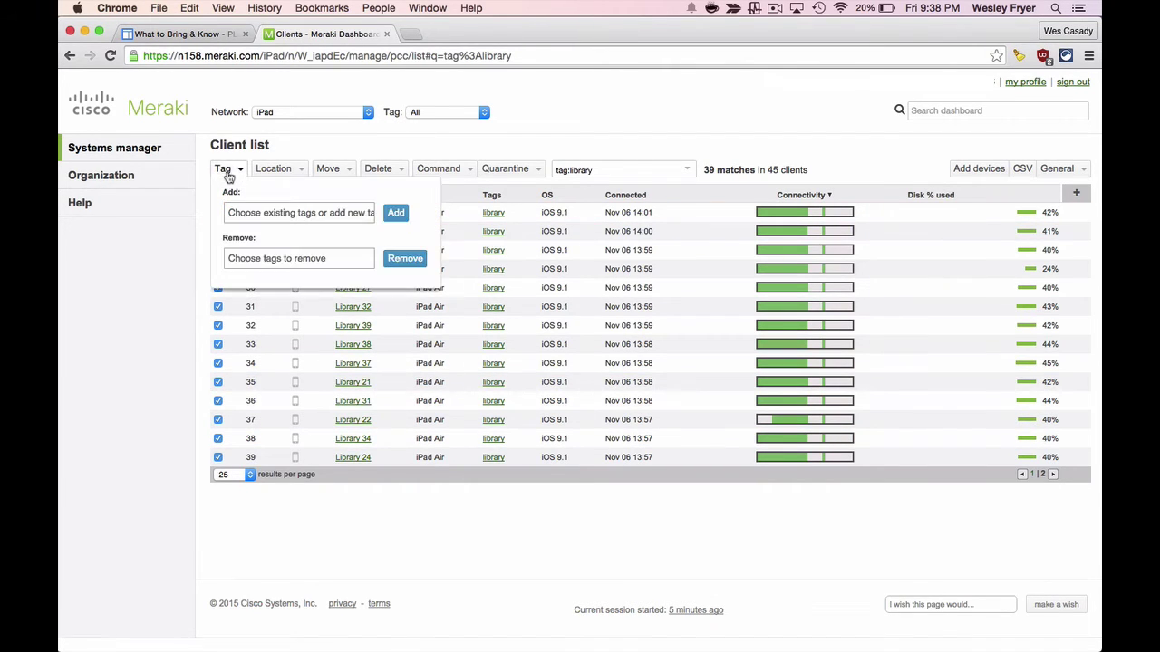
left_click(248, 214)
type("3")
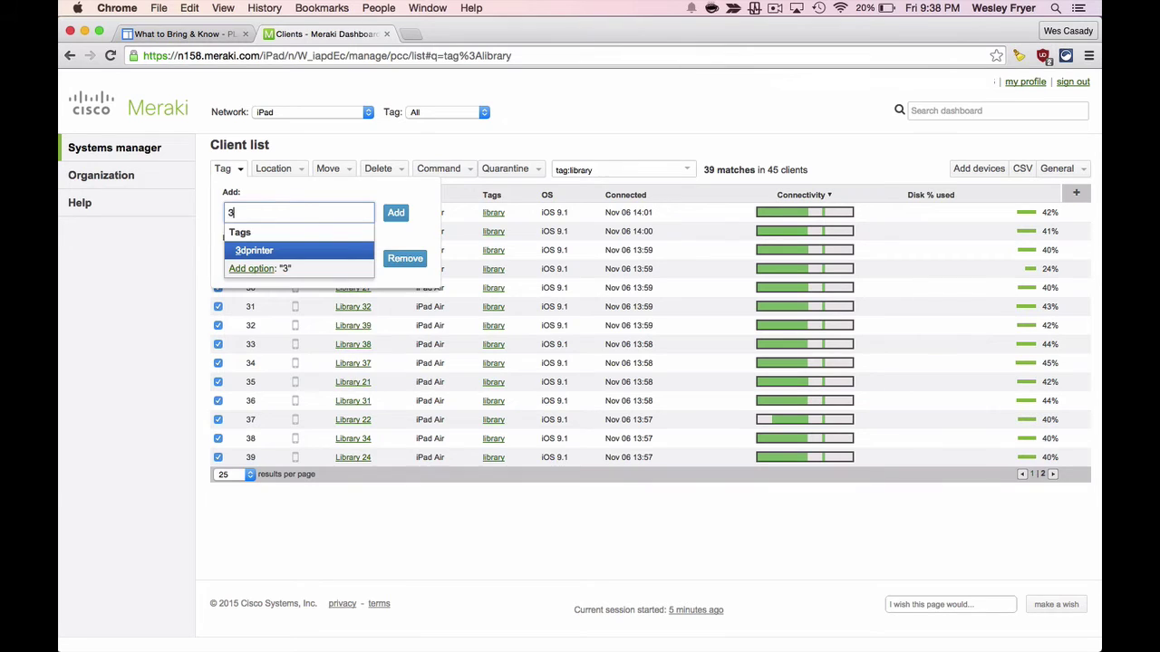
left_click(256, 251)
left_click(397, 214)
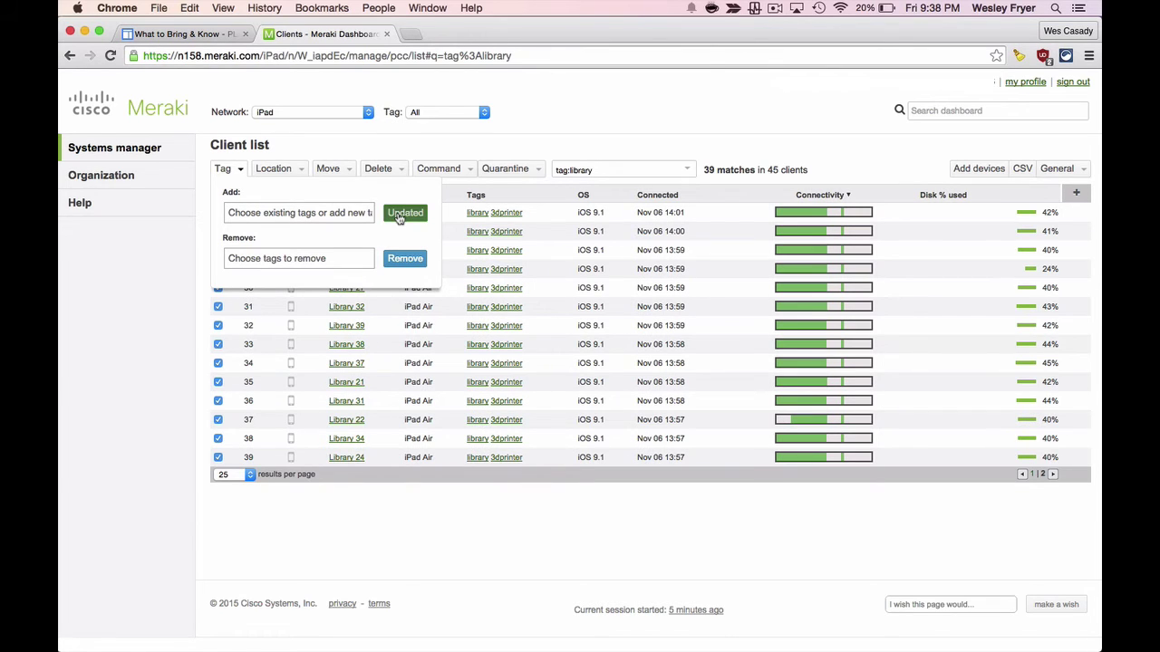
left_click(548, 516)
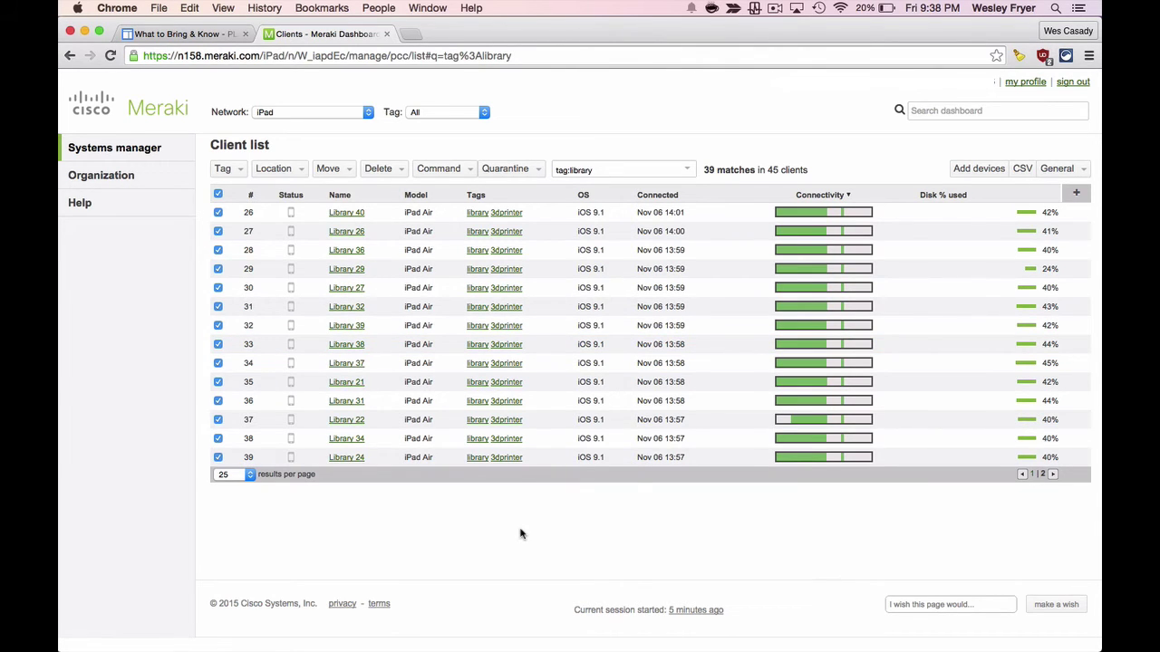
- Open the MDM app management list and search it for 3dprinter
mouse_move(161, 147)
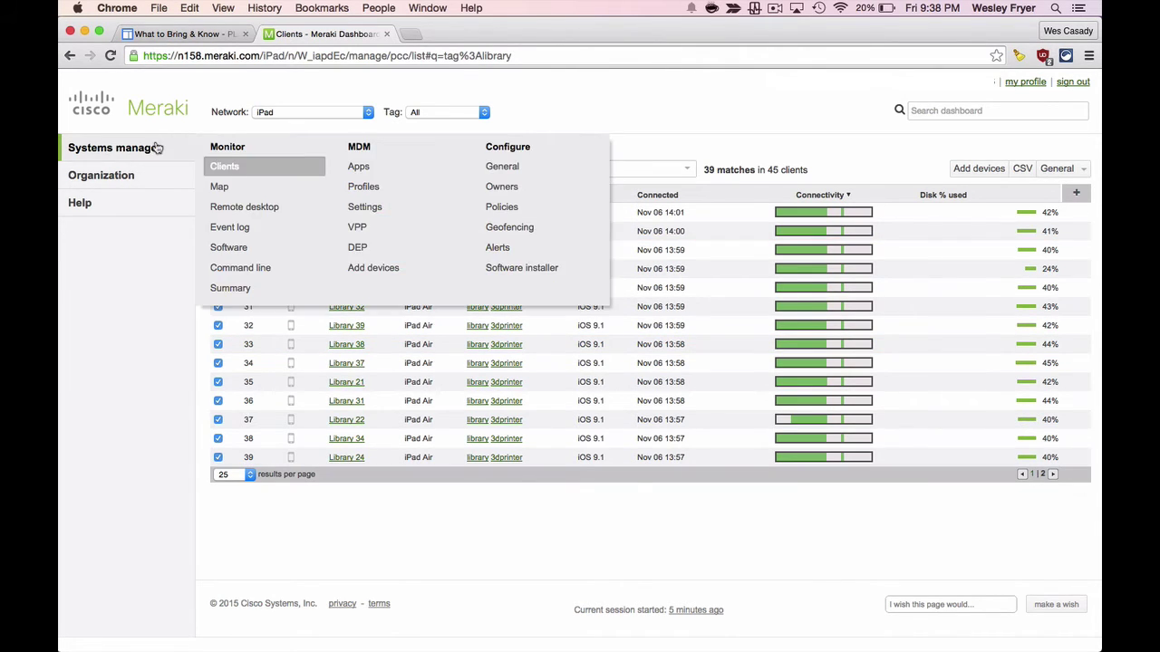
left_click(360, 169)
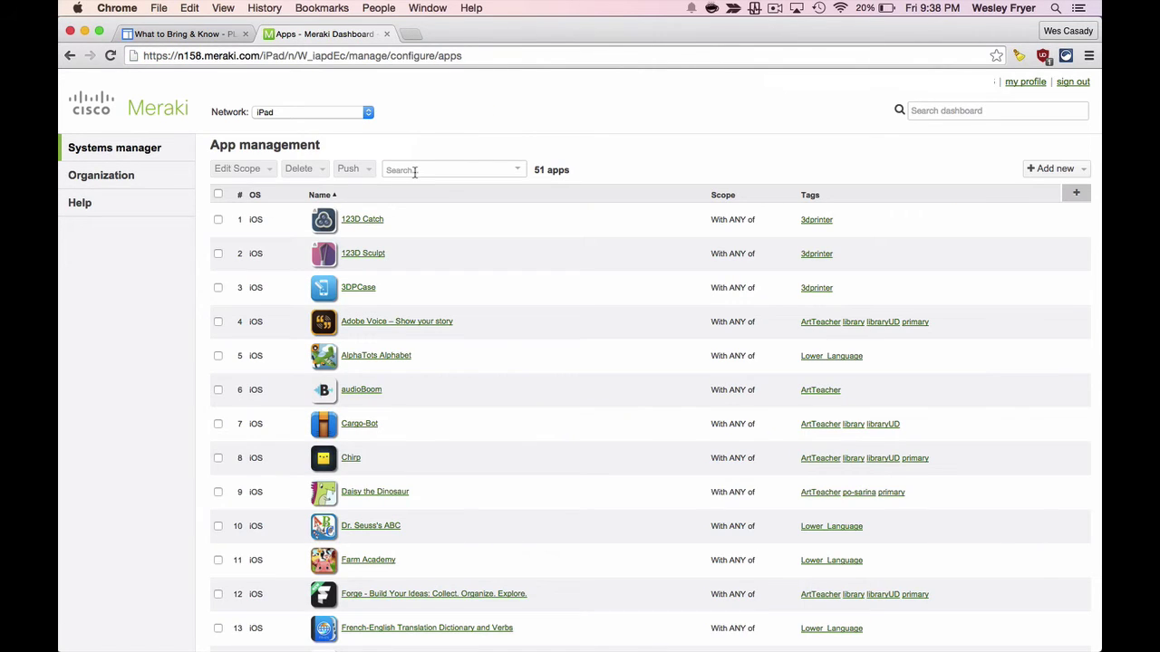
left_click(415, 170)
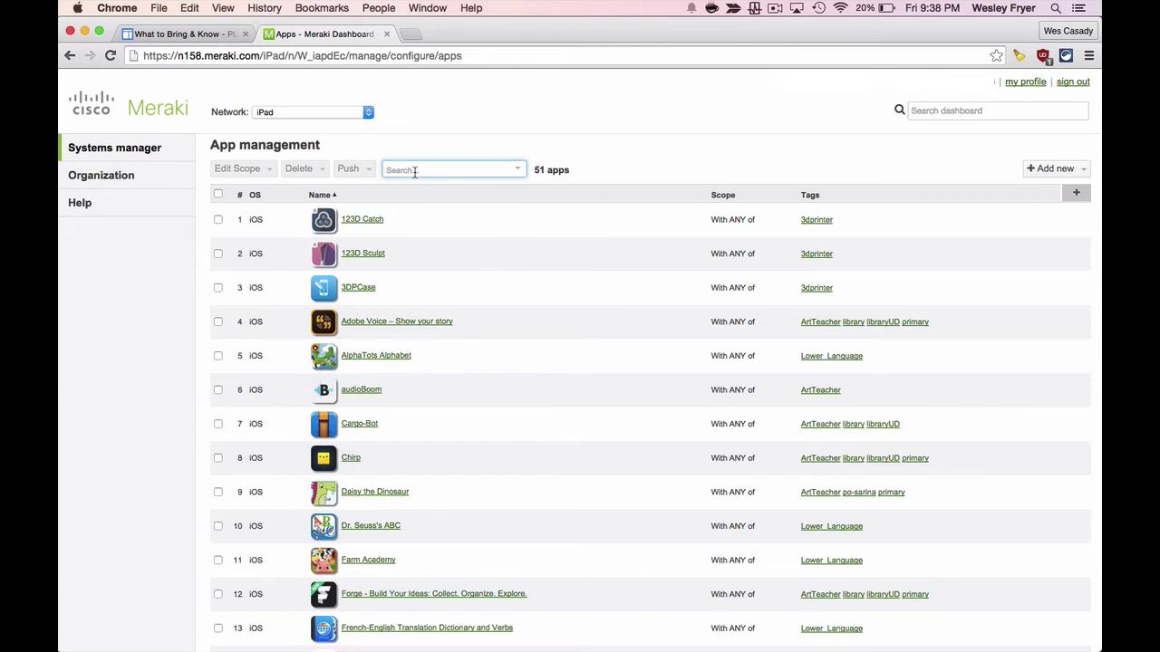
type("3d")
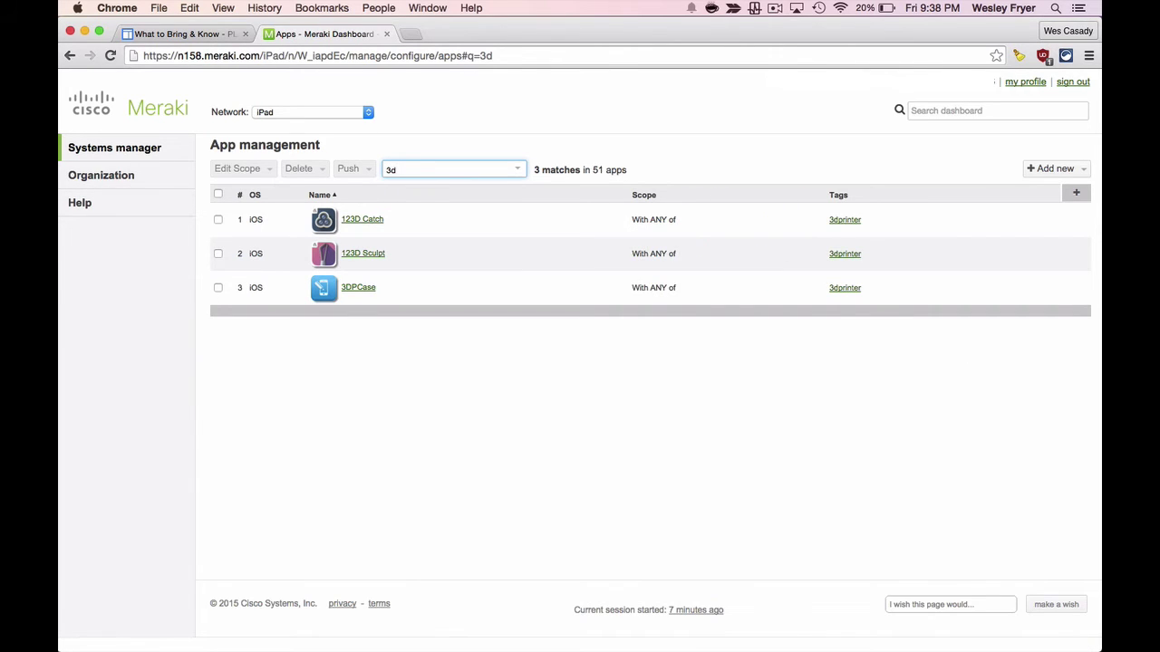
type("printer")
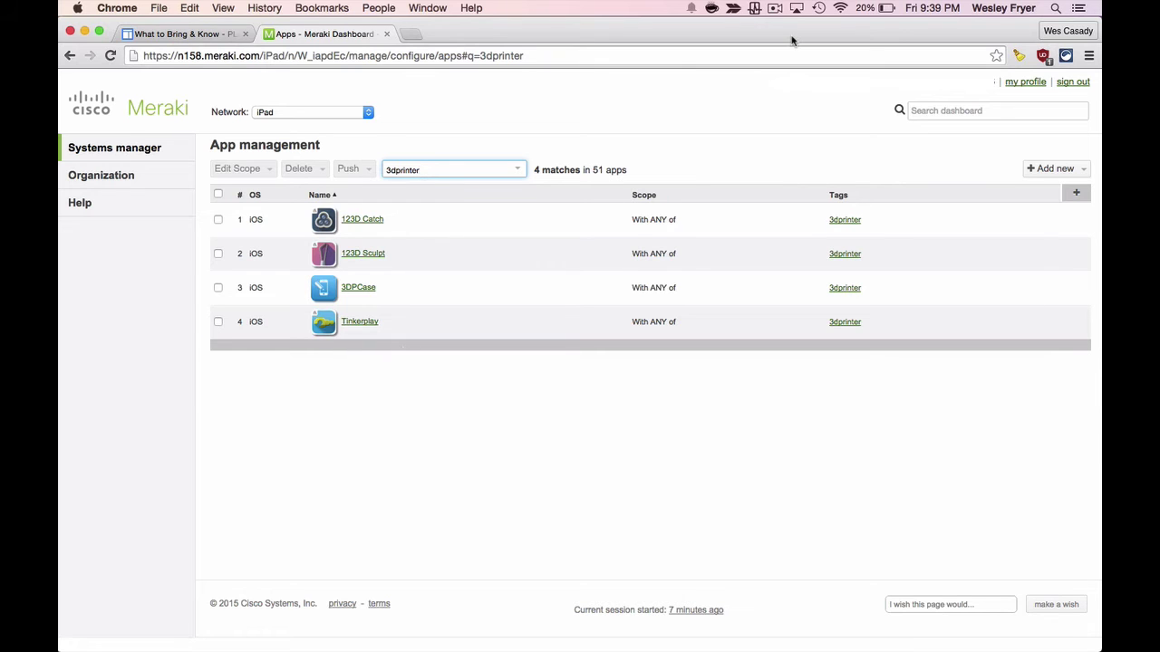
left_click(775, 8)
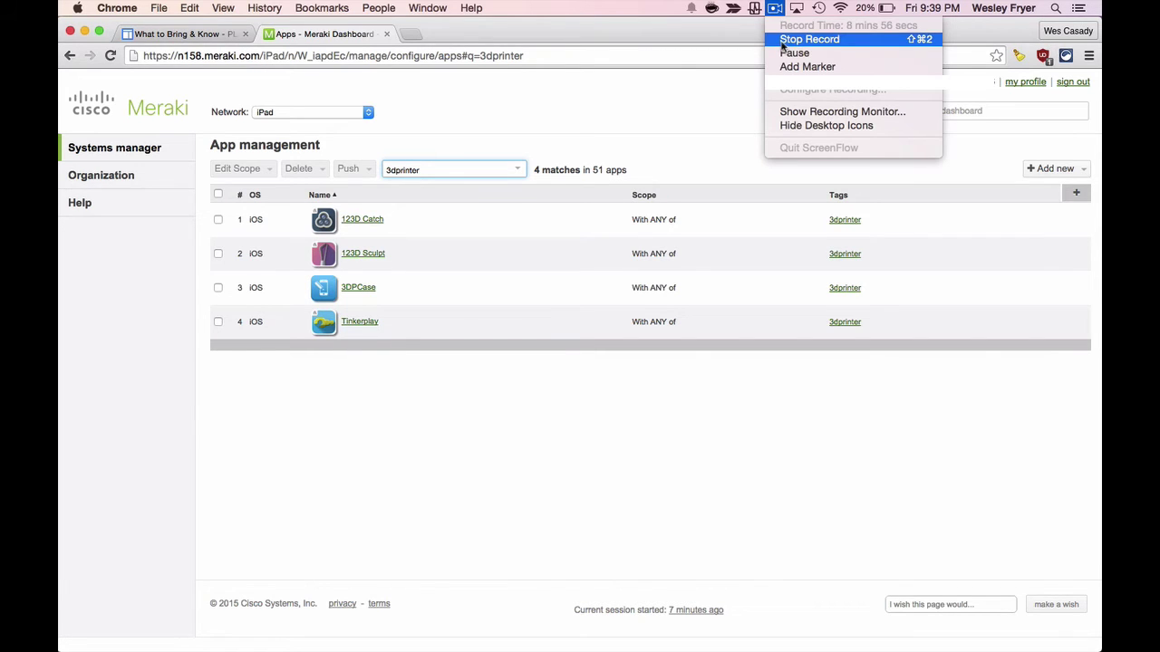
left_click(784, 42)
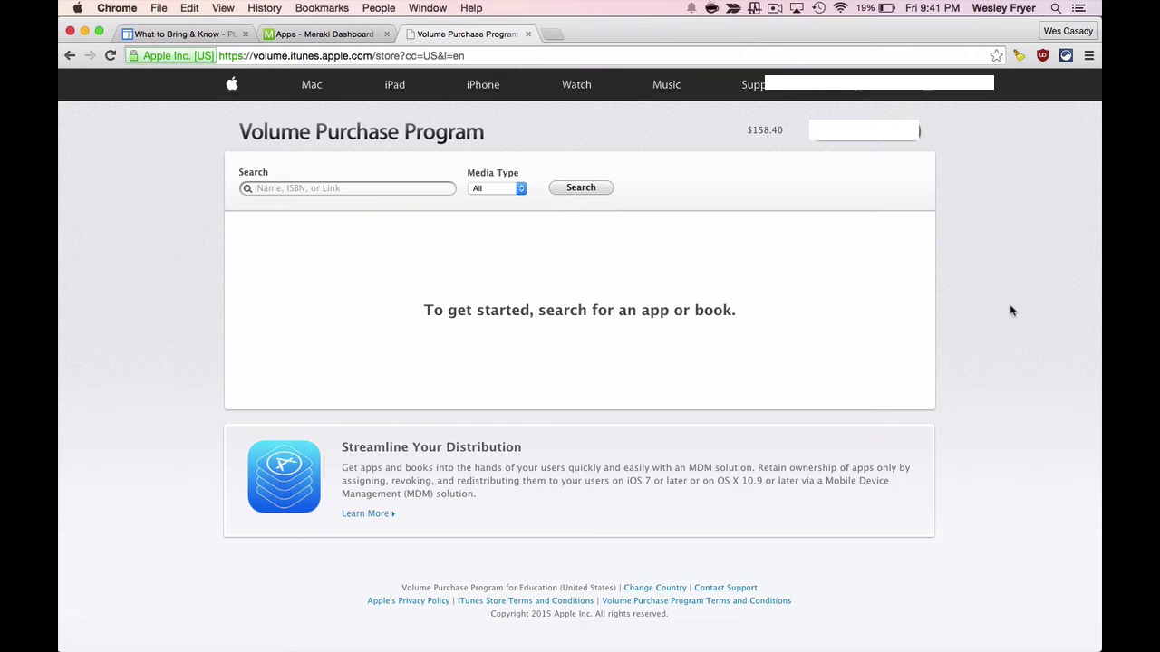
- Search the Volume Purchase Program store for blockify and open the iPad app Blokify - 3D Printing & Modeling
left_click(336, 188)
type("blockify")
key("Return")
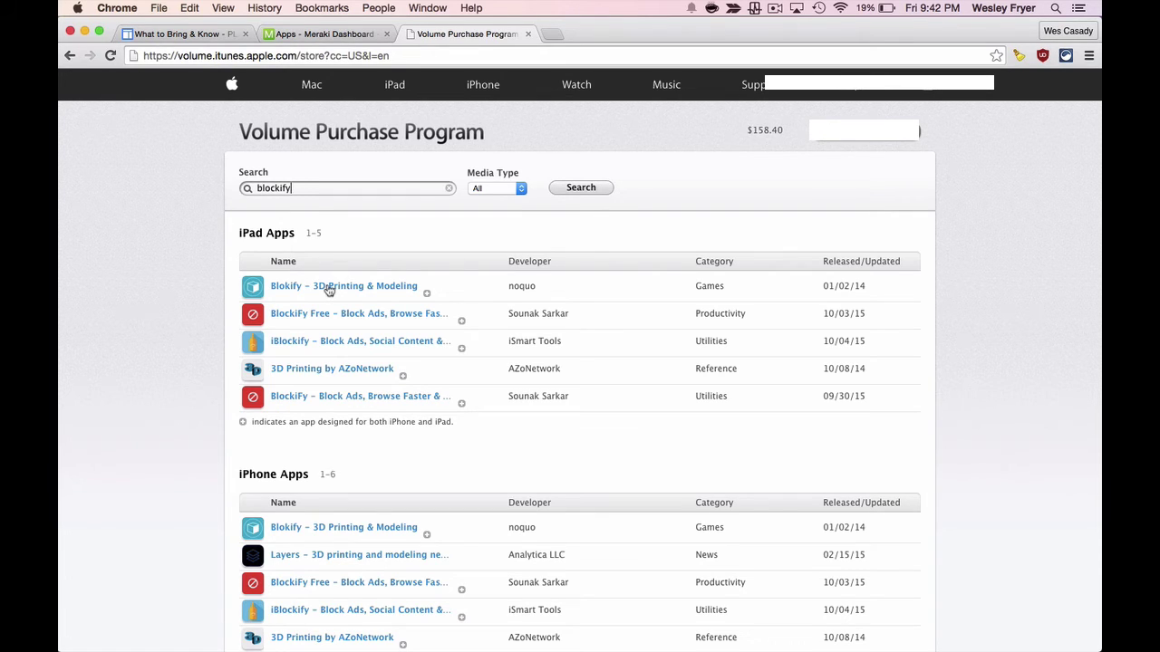
left_click(329, 286)
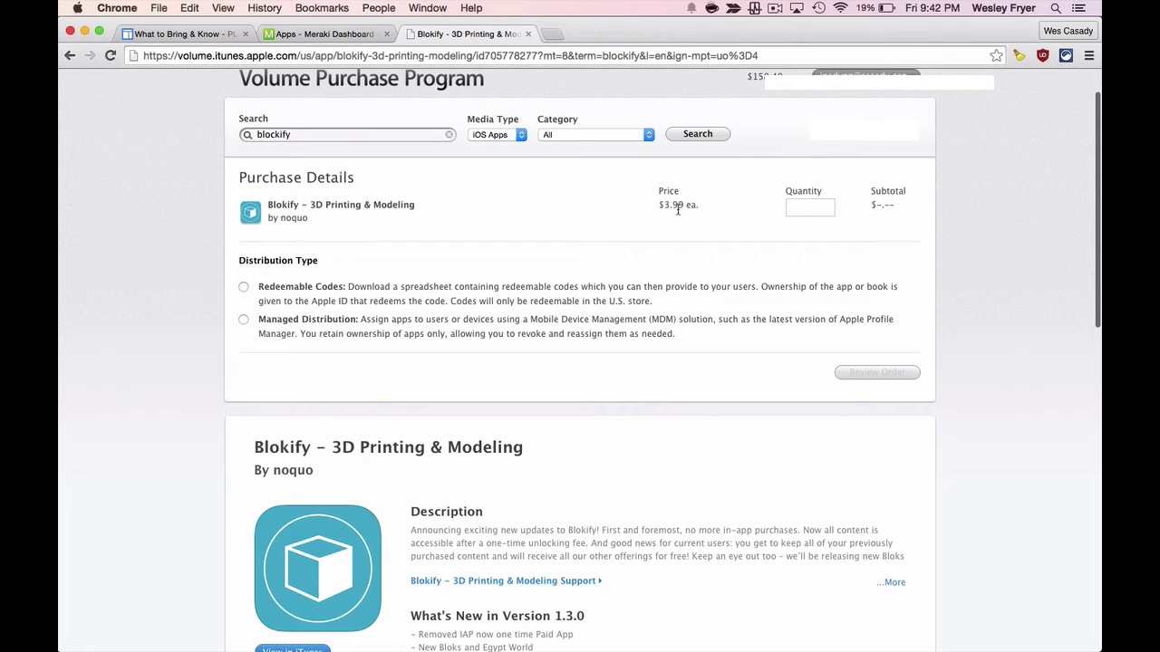
- Order 20 licenses of Blokify with Managed Distribution, reviewing the order and placing it
left_click(808, 209)
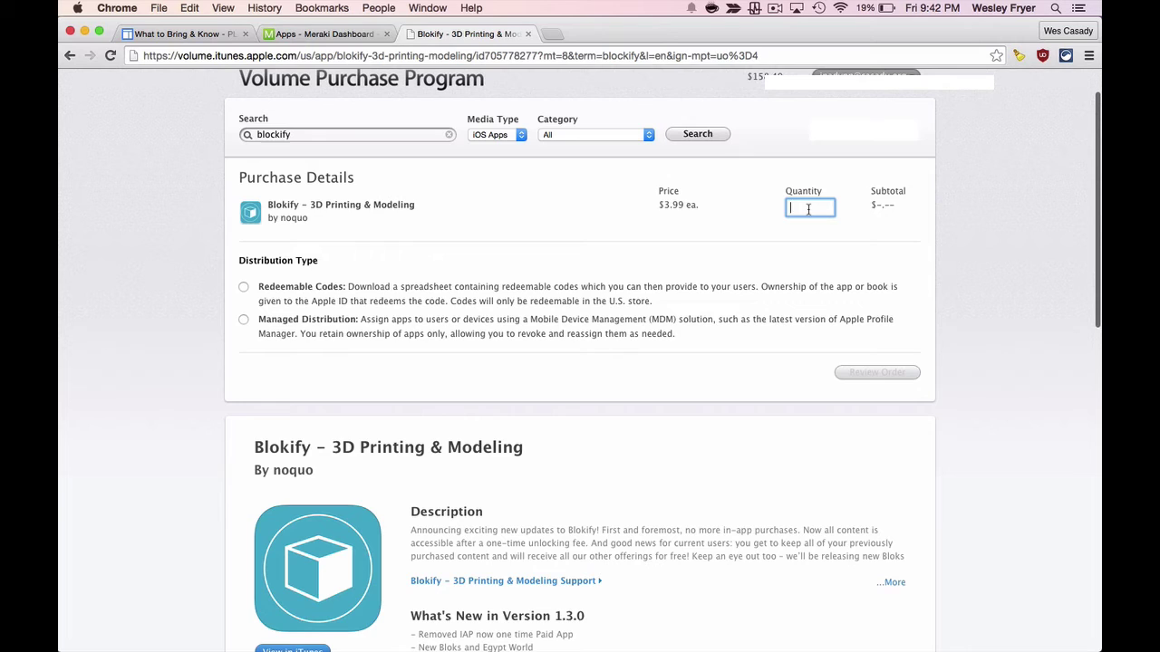
type("20")
left_click(243, 321)
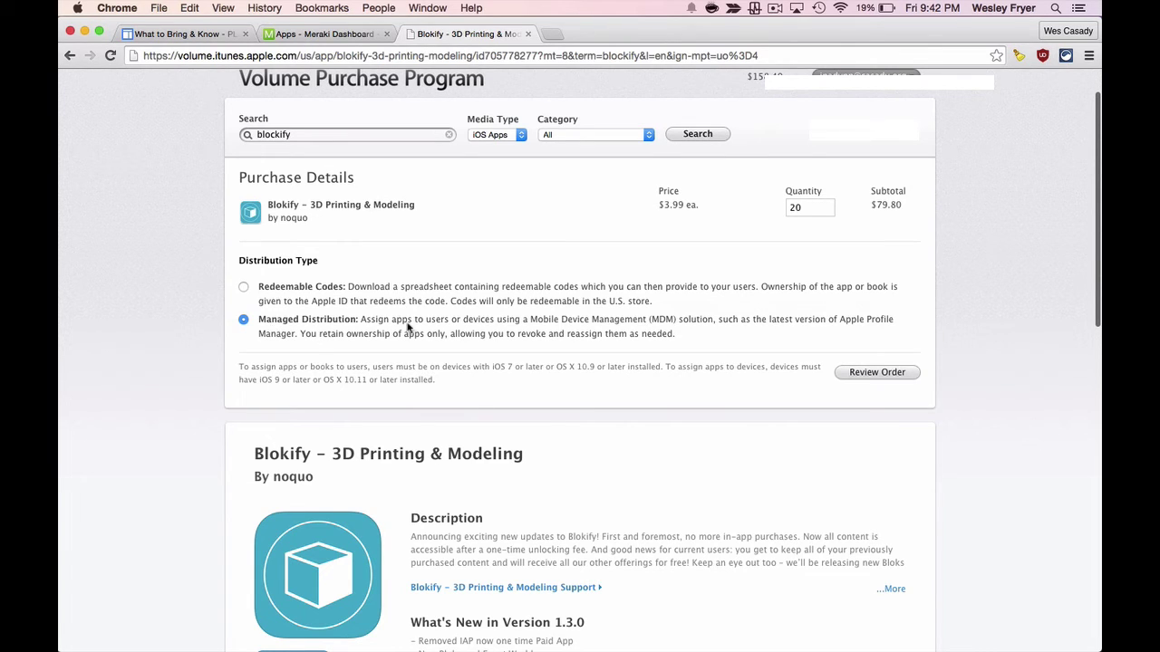
left_click(875, 373)
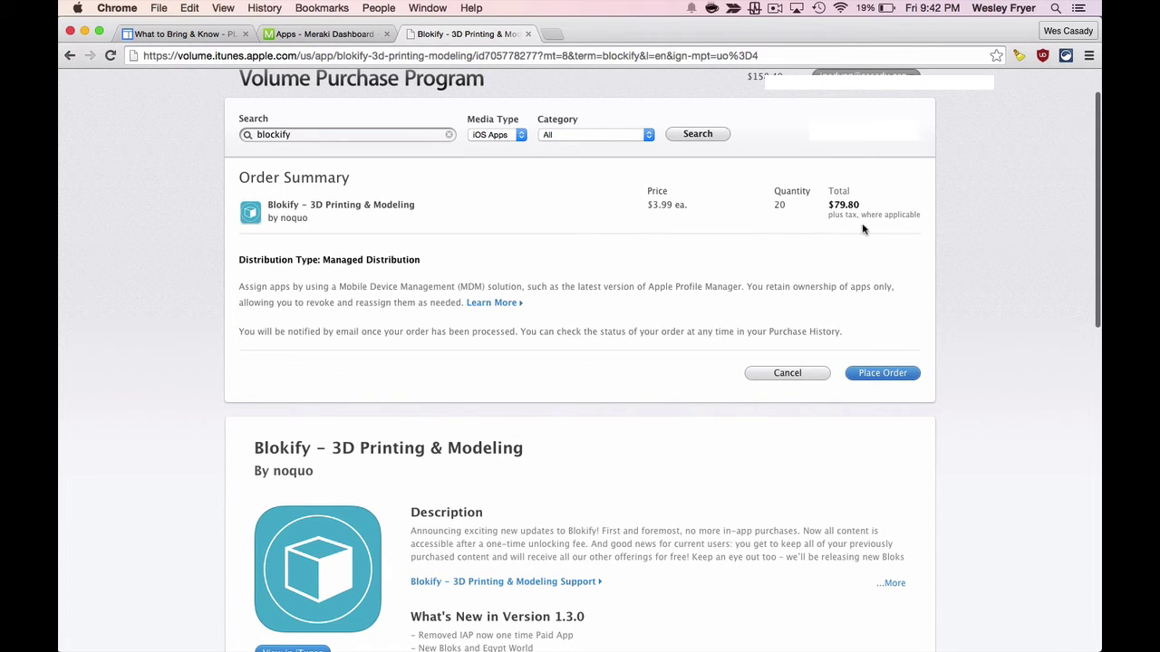
left_click(873, 376)
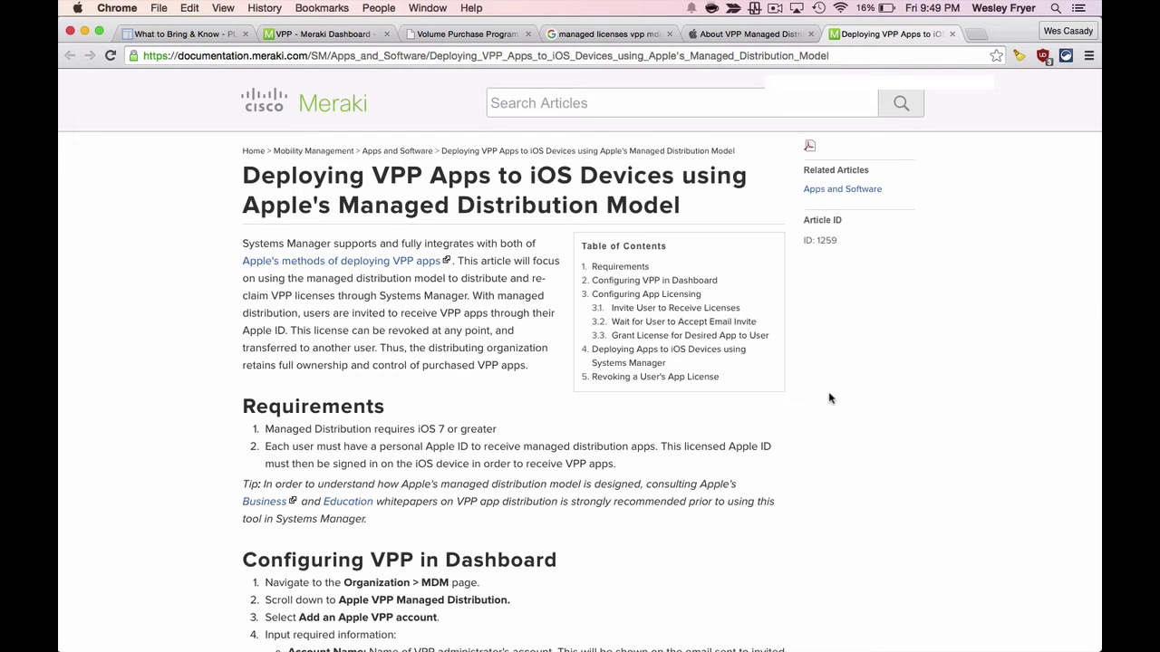
- Read the Meraki article on deploying VPP apps with managed distribution, covering VPP configuration, app licensing, deployment and license revocation
scroll(829, 398, "down", 10)
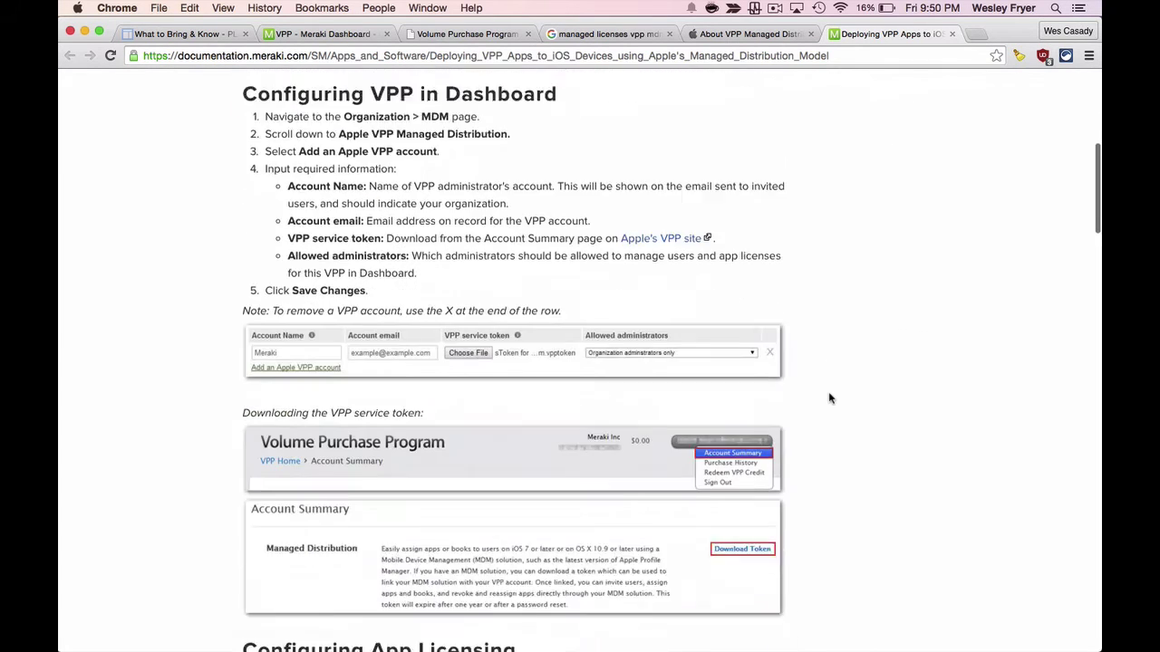
scroll(829, 398, "down", 6)
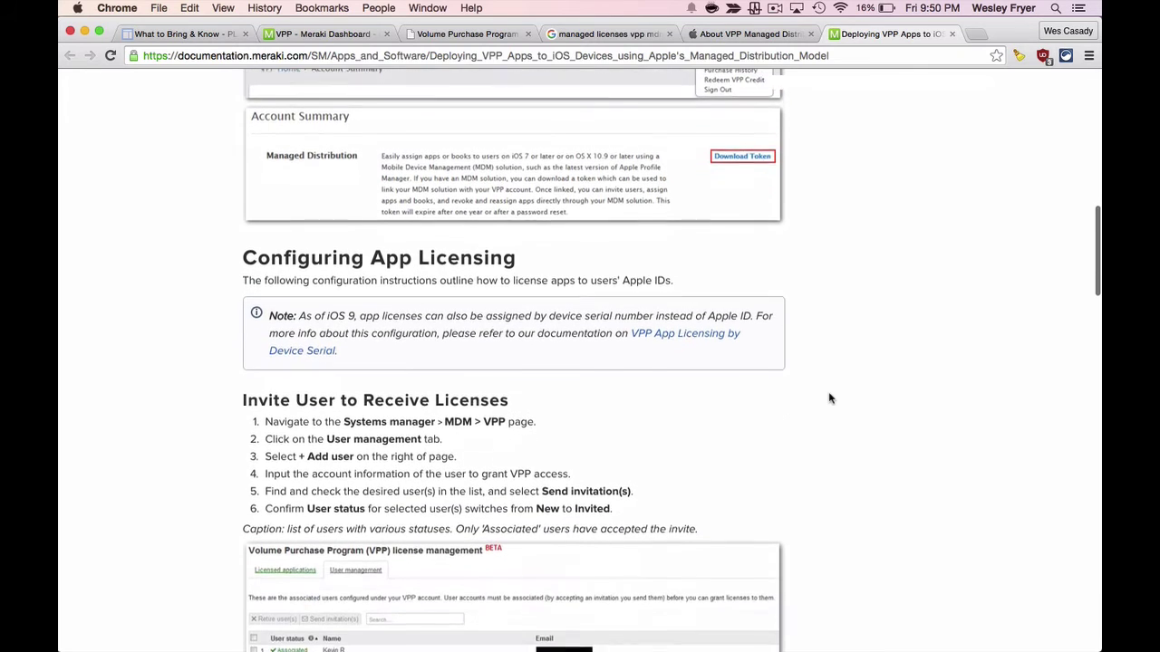
scroll(829, 398, "down", 5)
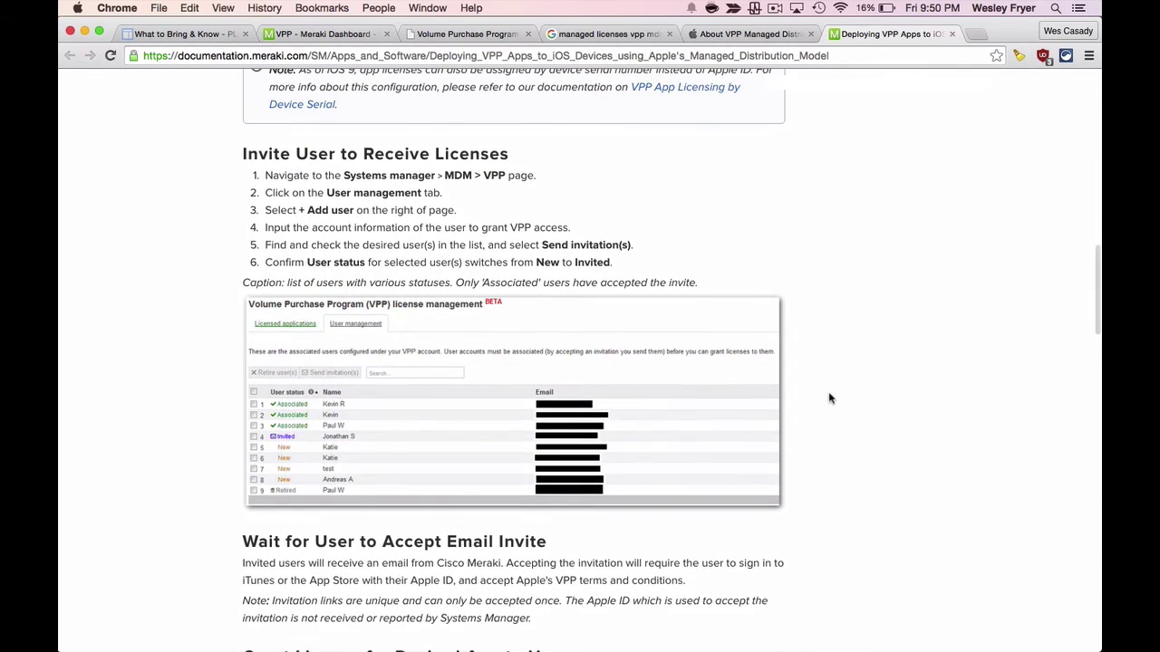
scroll(829, 399, "down", 6)
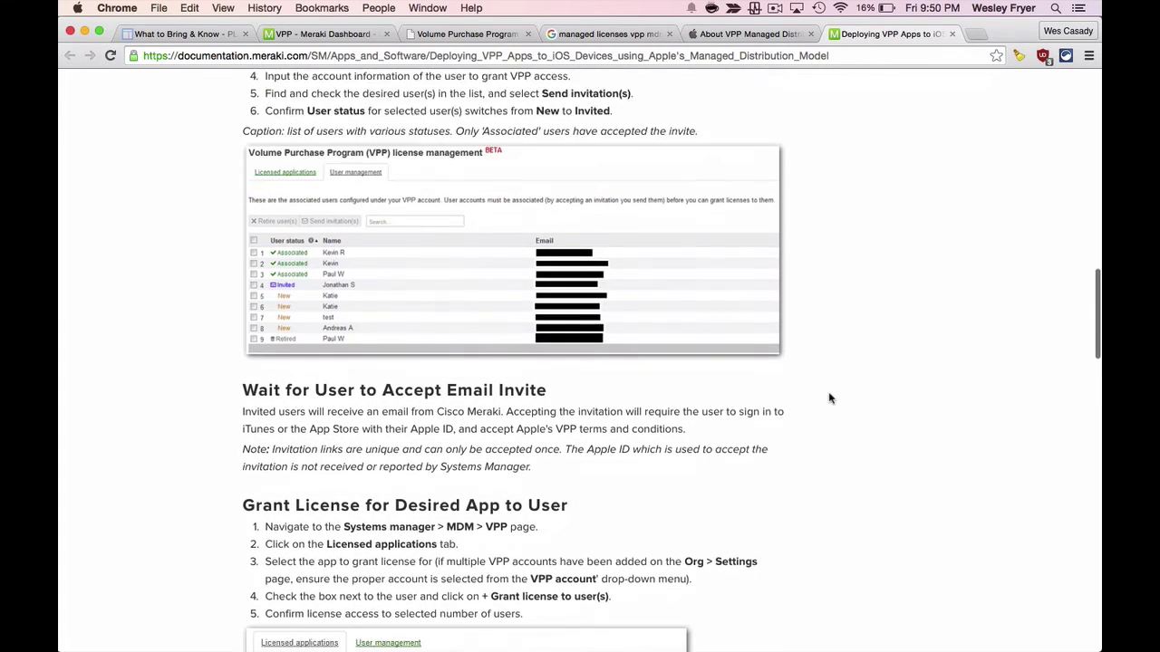
scroll(829, 399, "down", 5)
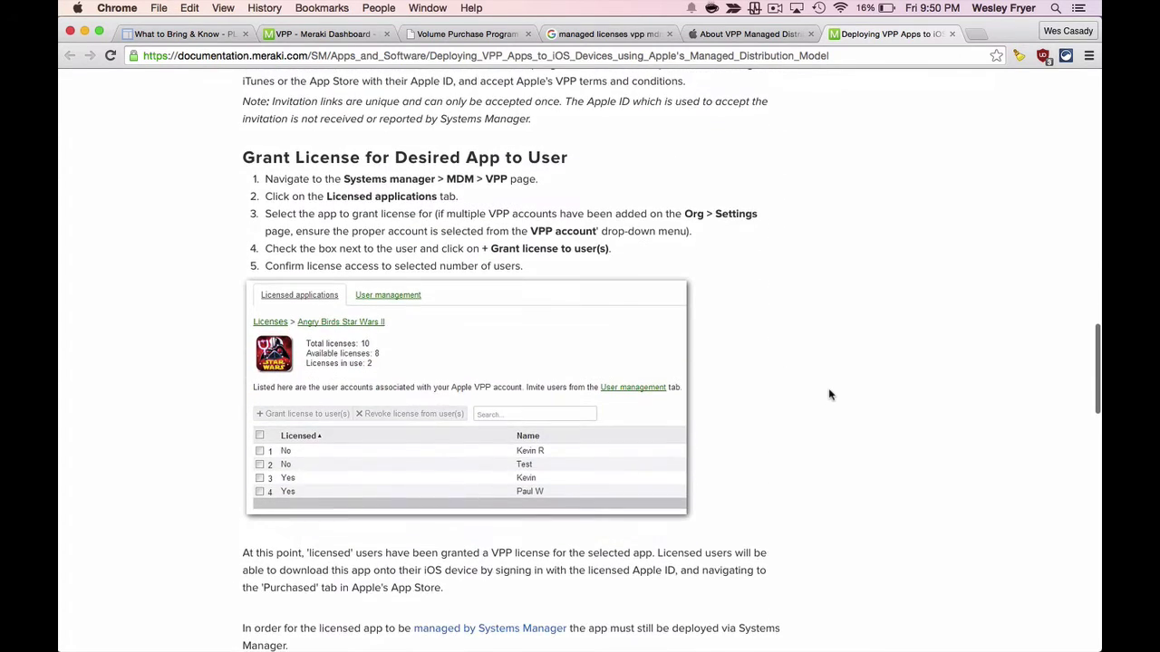
scroll(829, 395, "down", 10)
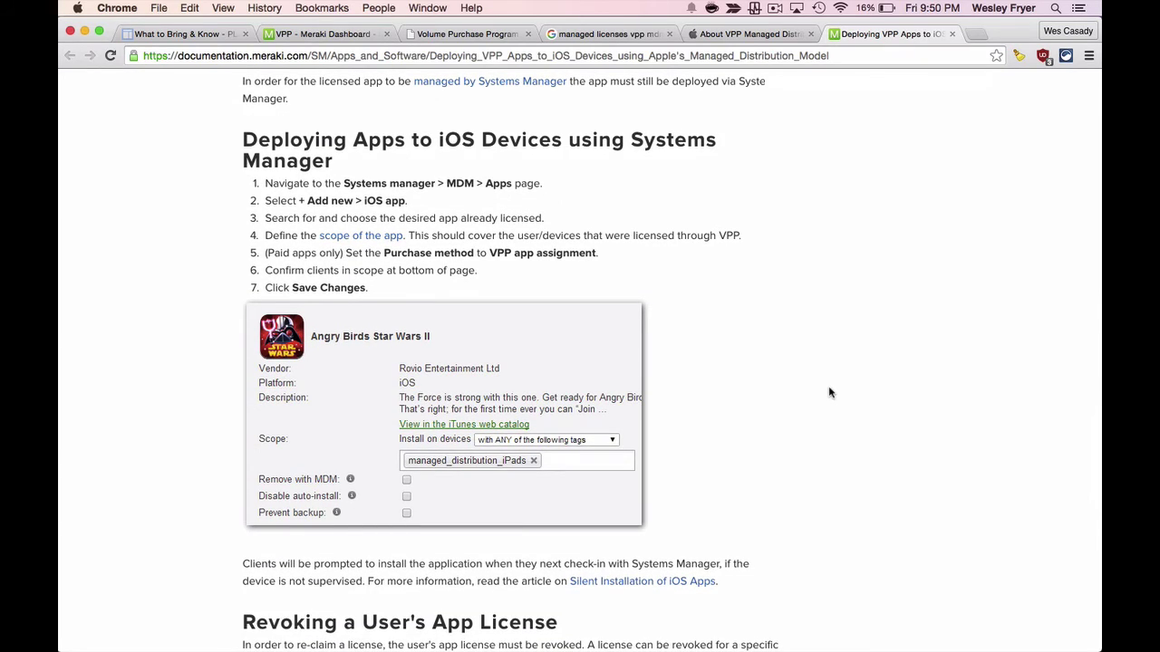
scroll(829, 394, "down", 3)
scroll(829, 392, "down", 15)
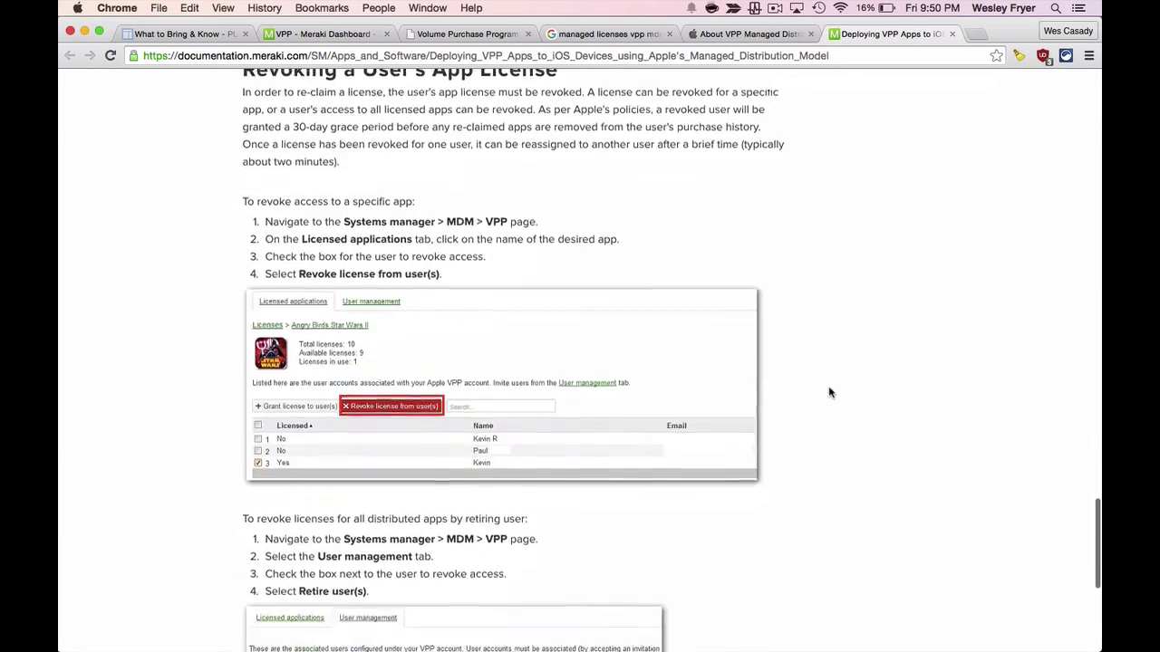
scroll(829, 392, "up", 18)
scroll(829, 394, "up", 20)
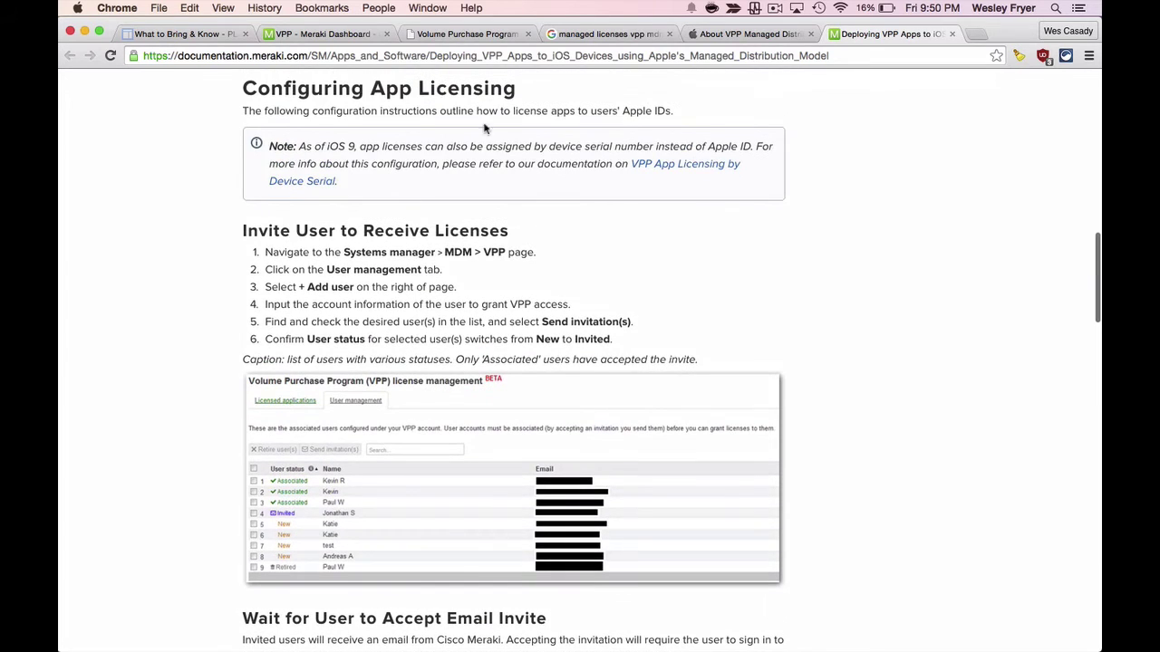
- Select Blokify - 3D Printing & Modeling among Meraki's VPP licensed applications and open its scope settings
left_click(344, 34)
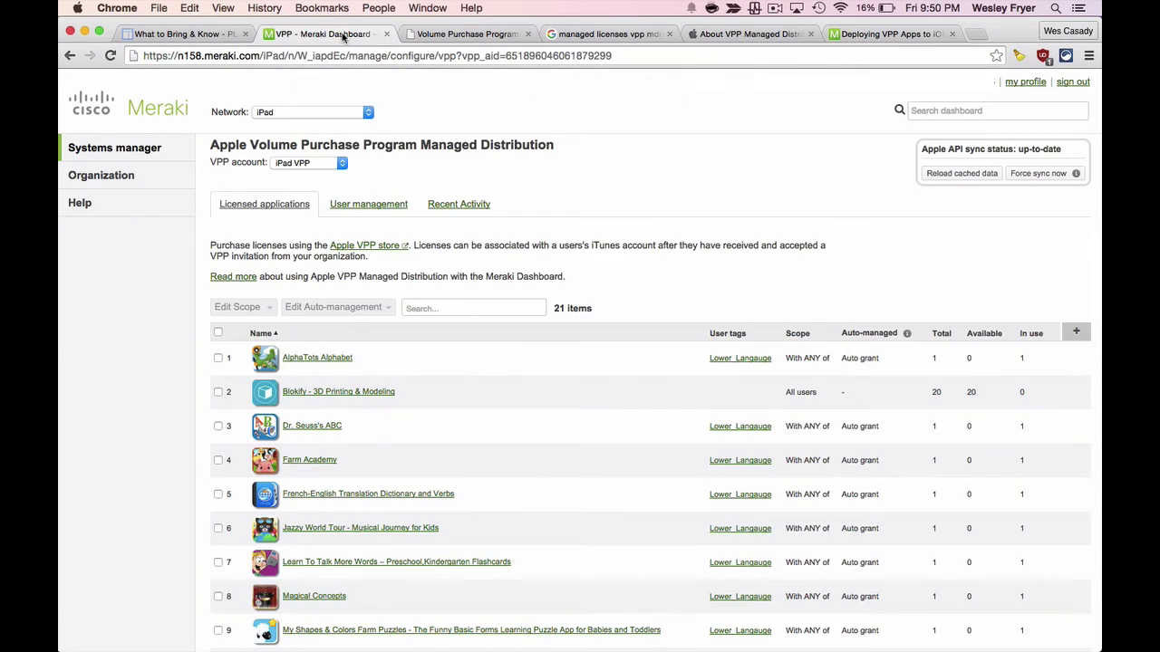
mouse_move(142, 151)
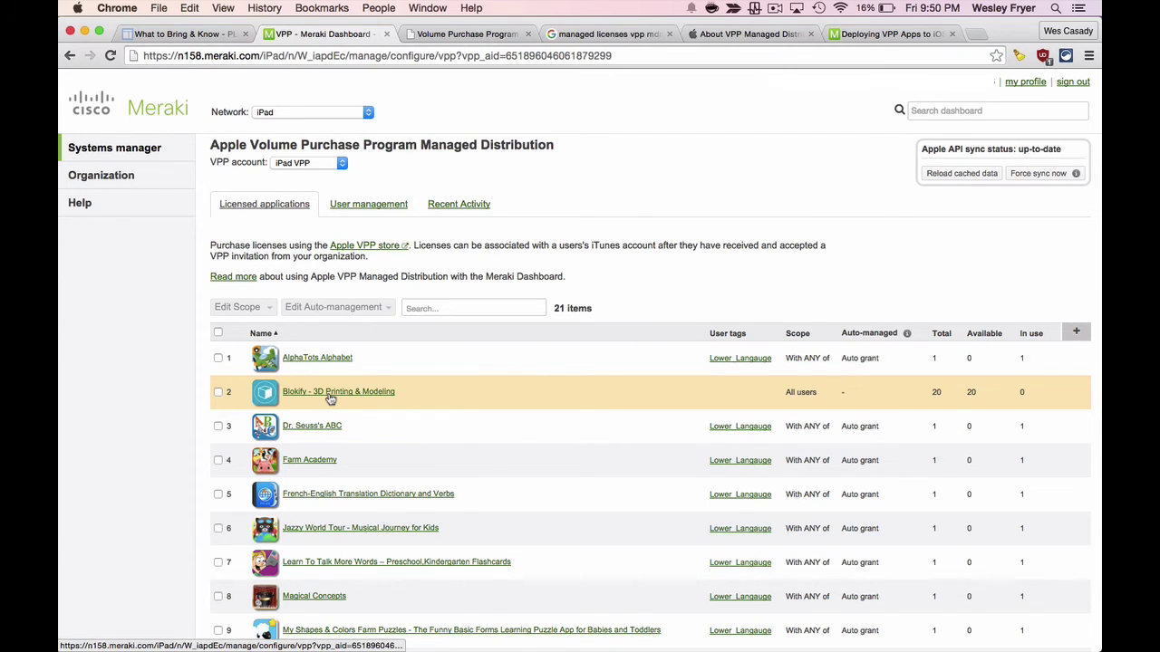
left_click(218, 392)
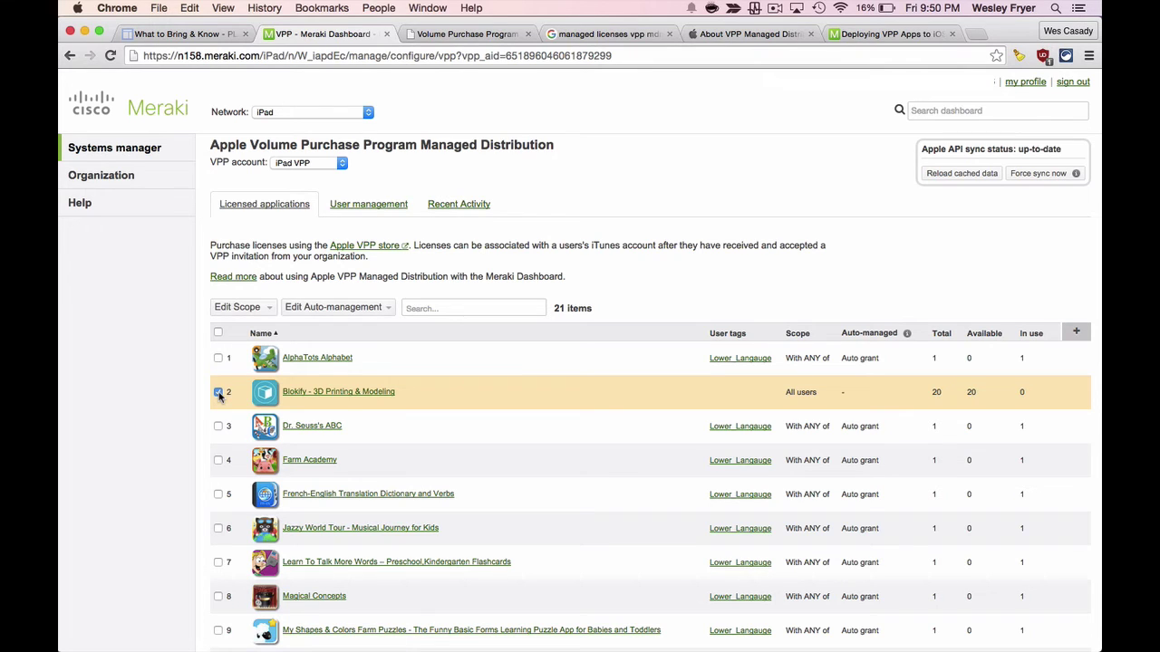
left_click(267, 312)
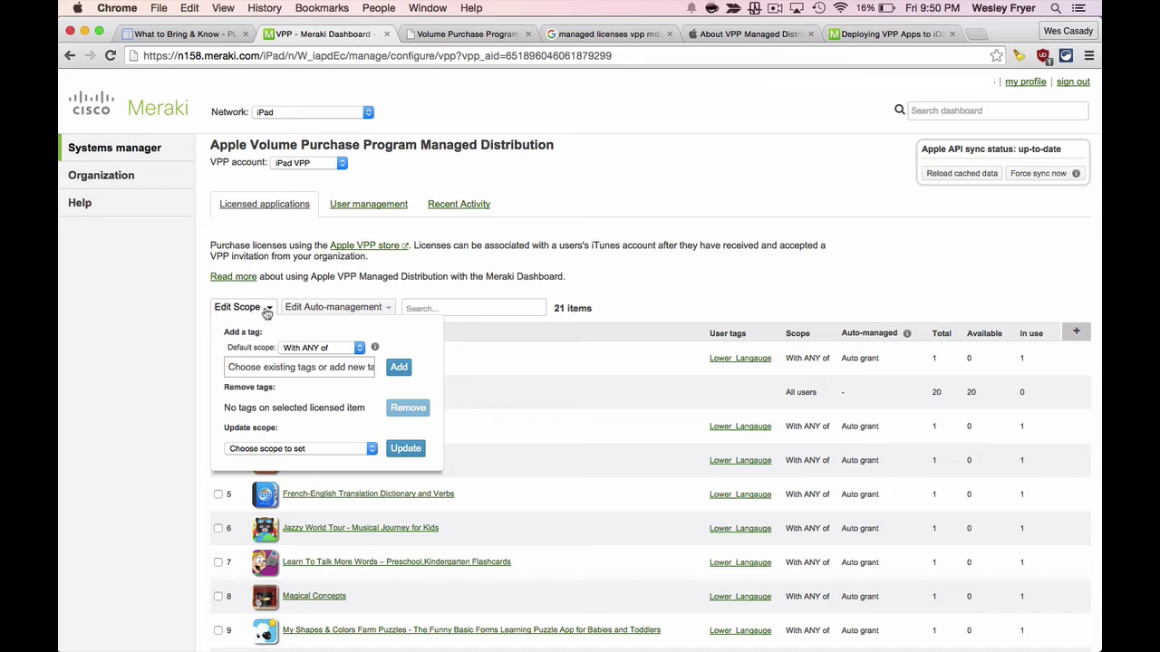
left_click(256, 369)
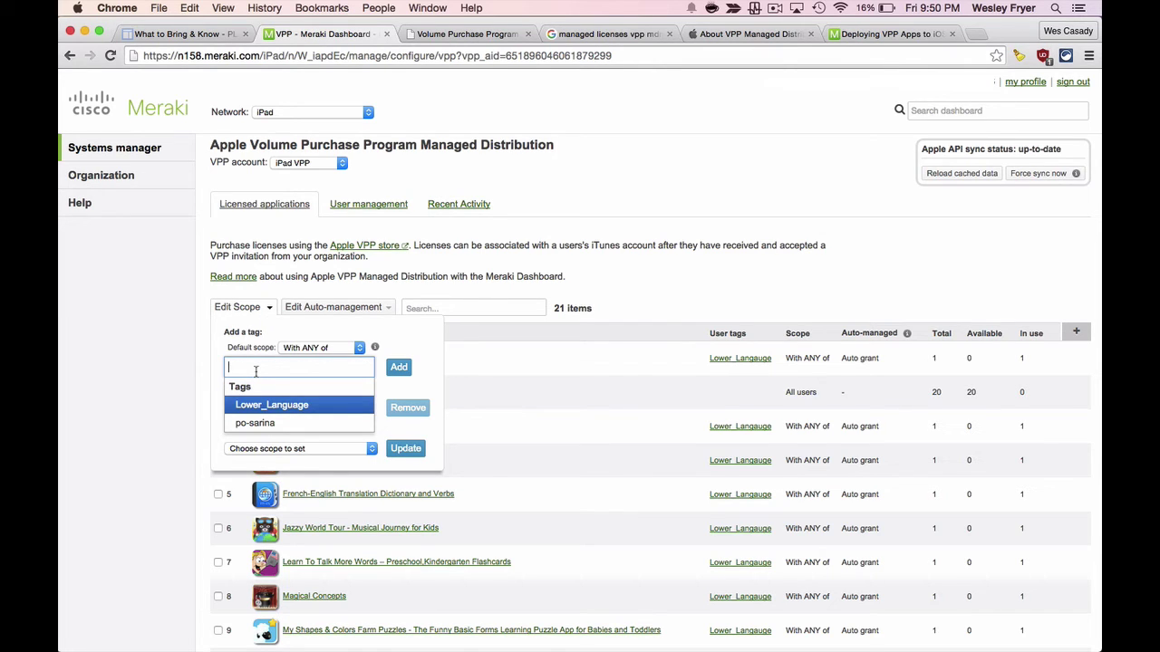
type("3d")
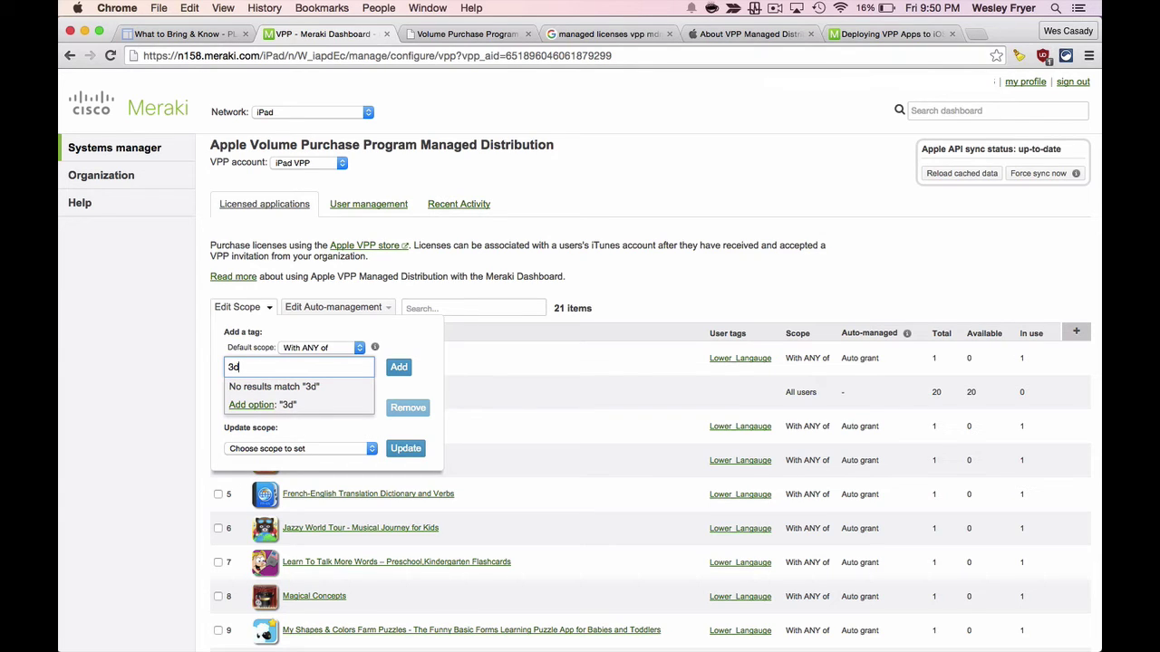
type("printer2")
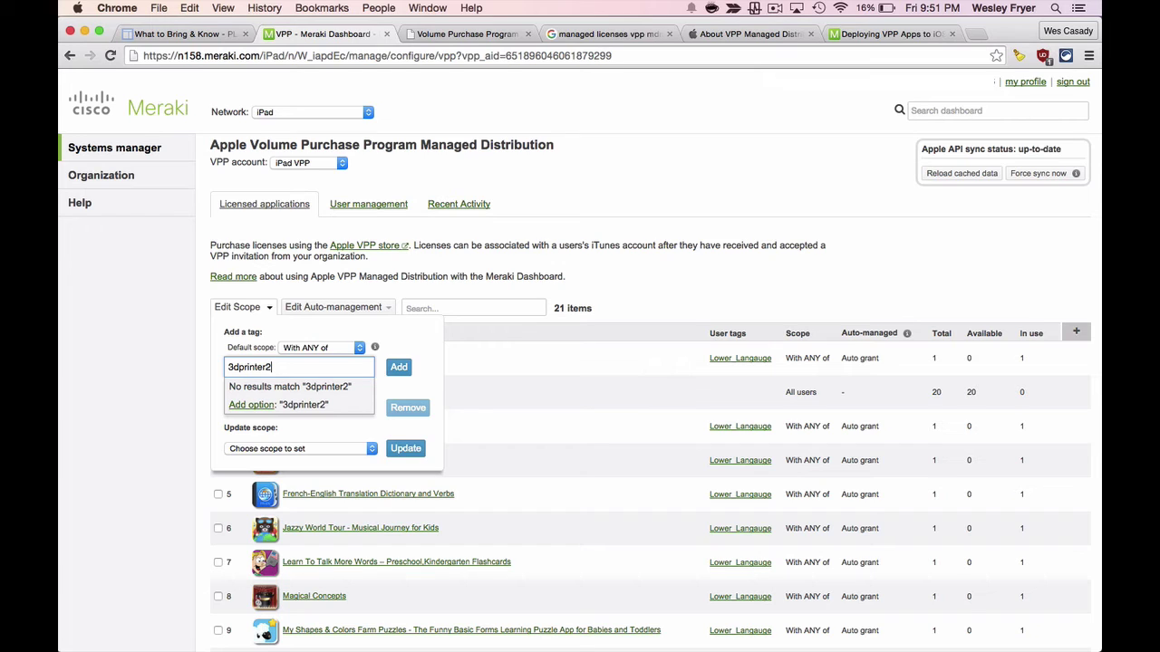
key("BackSpace")
key("BackSpace")
key("BackSpace")
key("BackSpace")
key("BackSpace")
key("BackSpace")
key("BackSpace")
key("BackSpace")
key("BackSpace")
key("BackSpace")
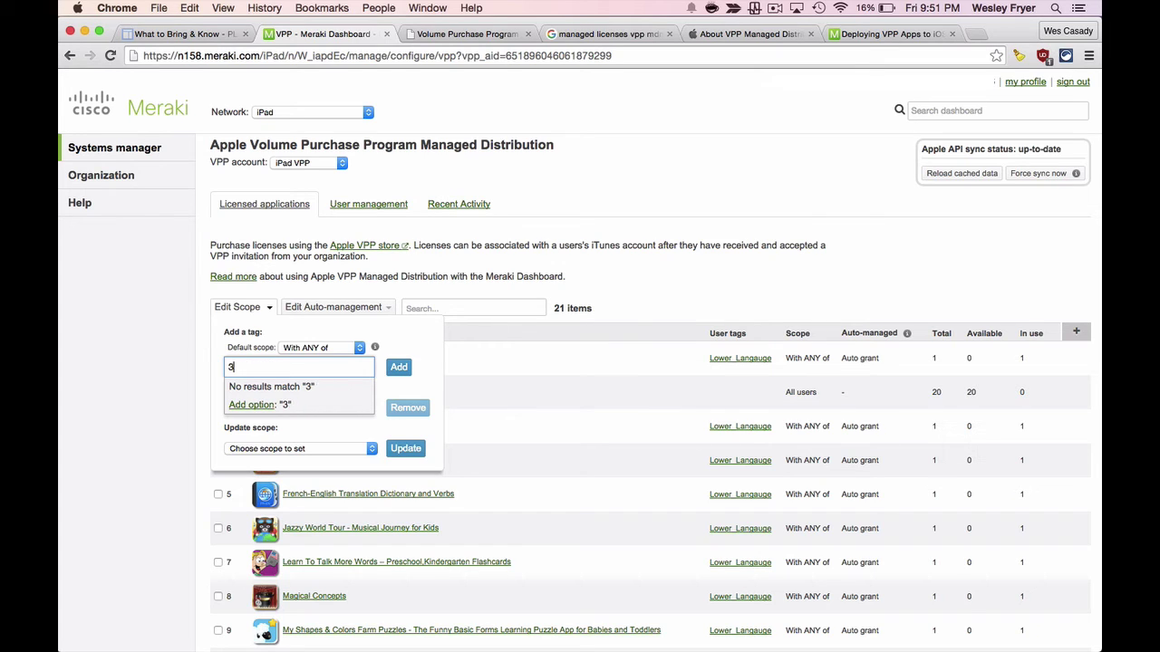
type("blocki")
key("BackSpace")
type("ify")
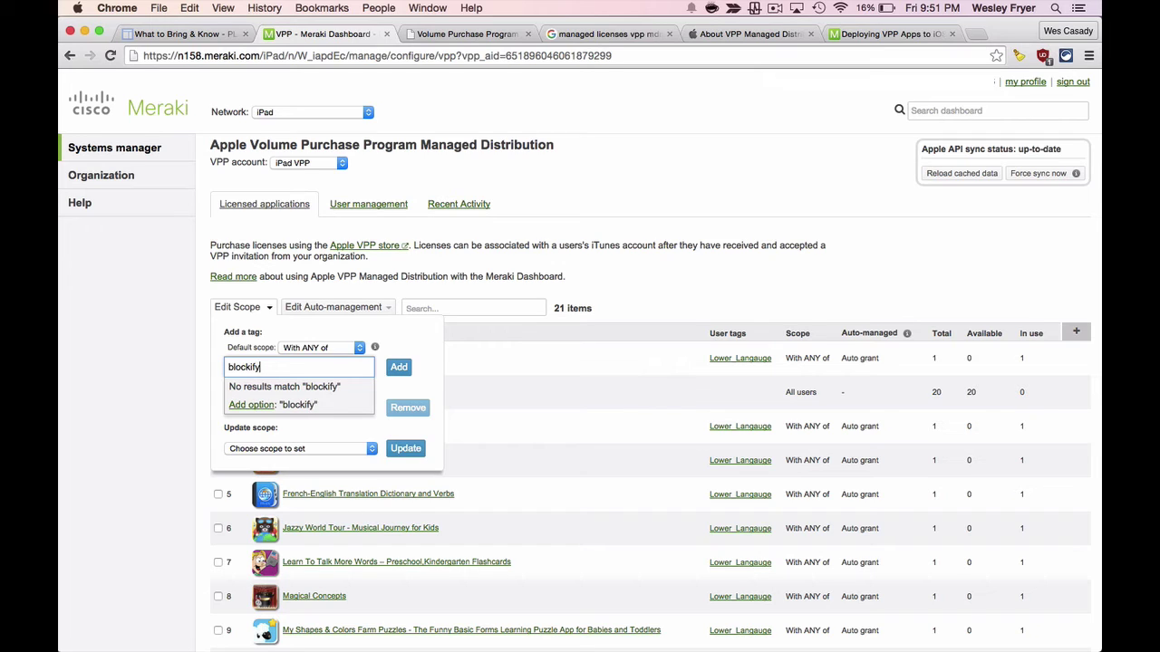
- Add the new tag blockify to the Blokify license scope, with the default scope With ANY of
left_click(332, 347)
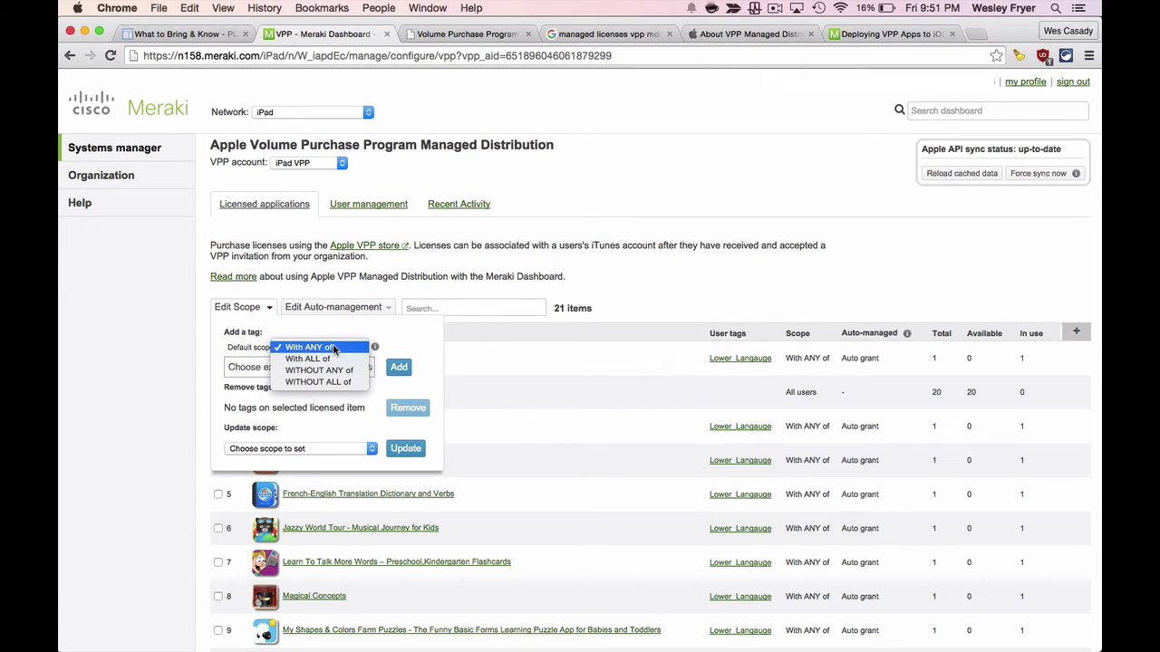
left_click(345, 347)
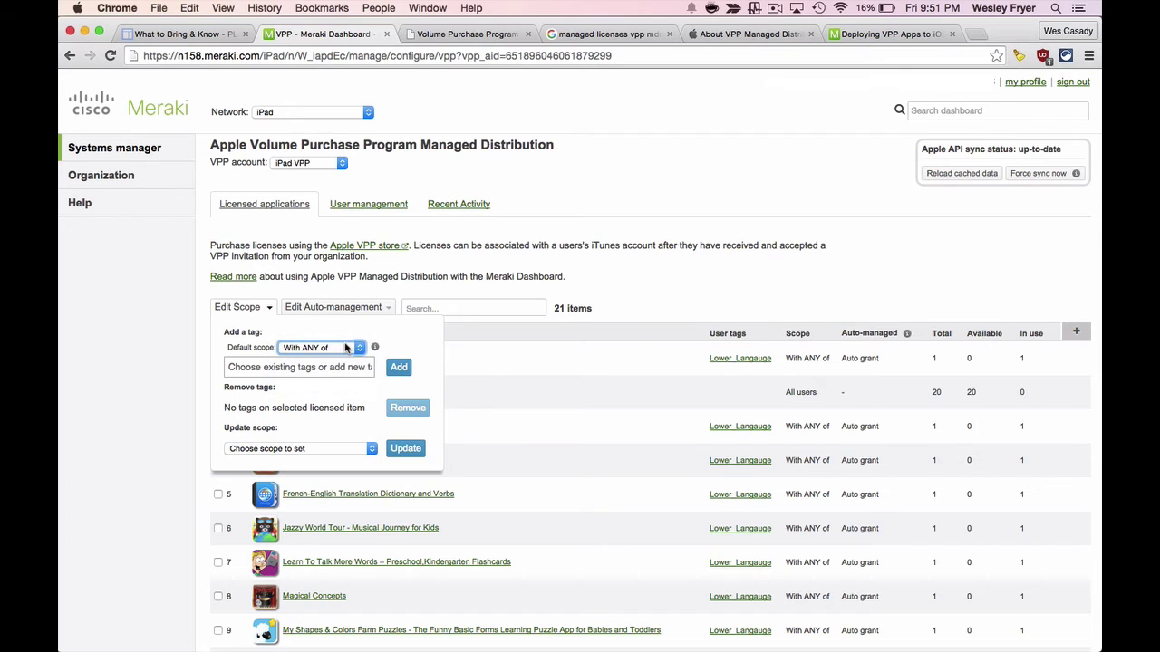
left_click(294, 368)
type("blac")
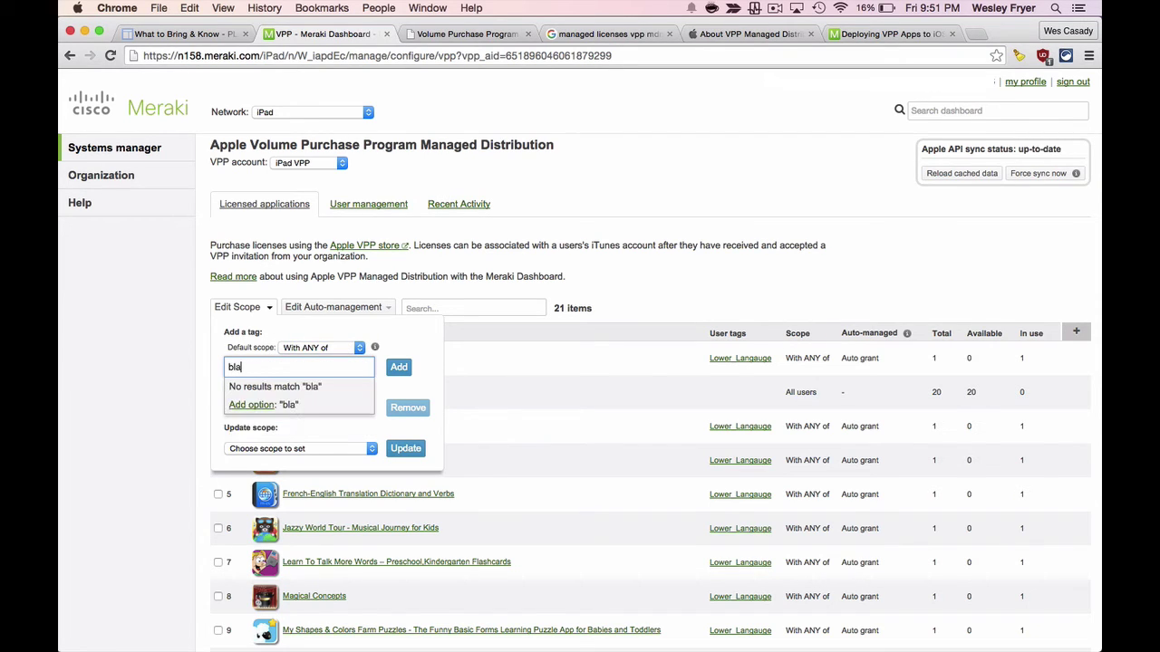
key("BackSpace")
key("BackSpace")
type("ockify")
left_click(259, 405)
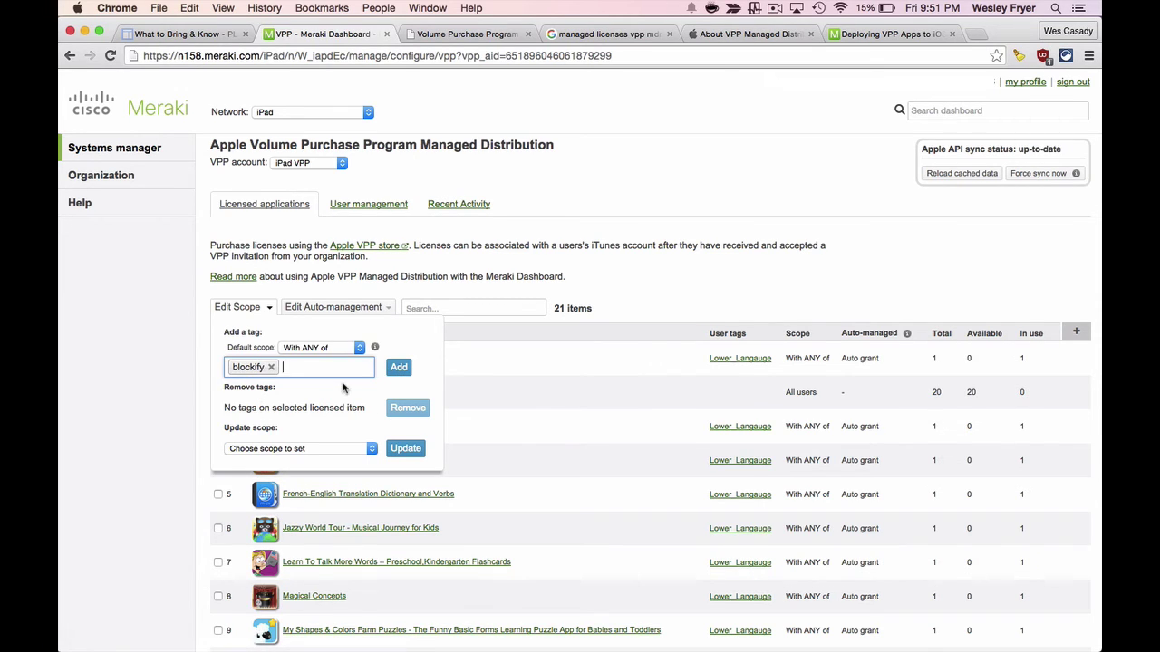
left_click(398, 367)
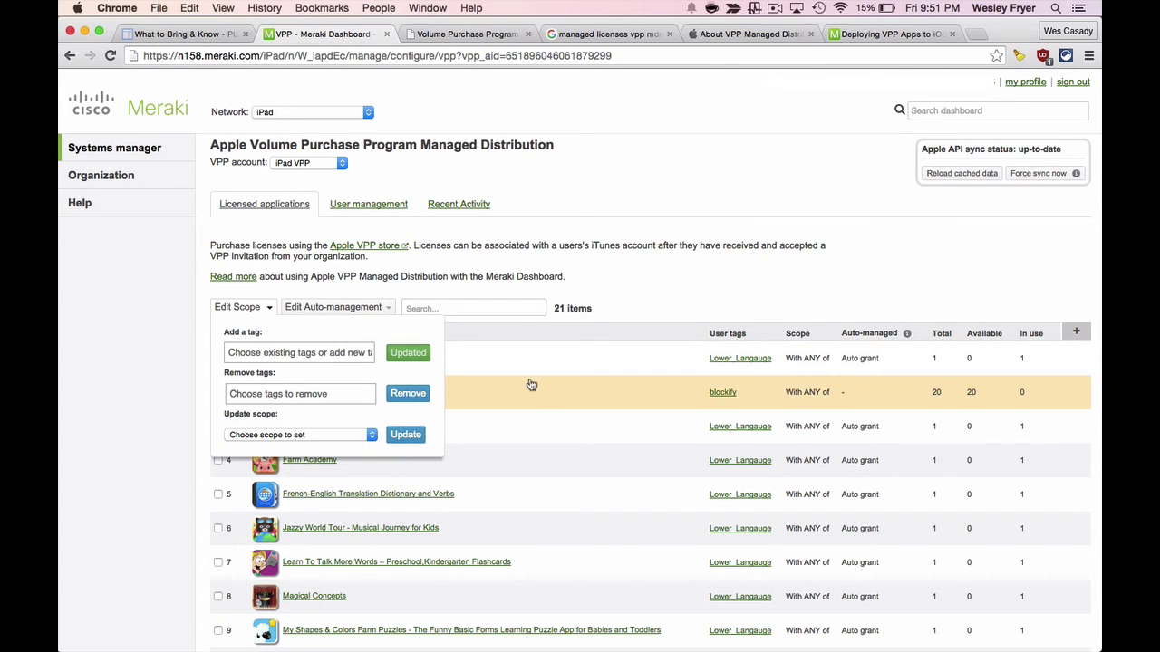
left_click(651, 294)
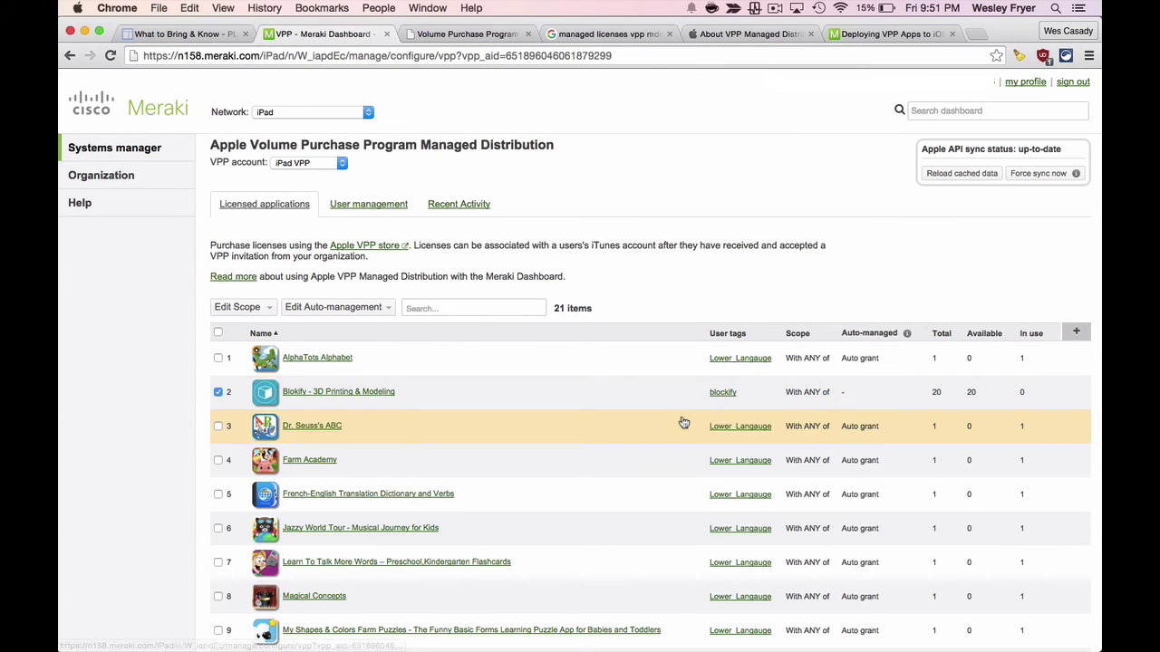
- Open the Systems manager client list and search it for 3dprinter
mouse_move(143, 143)
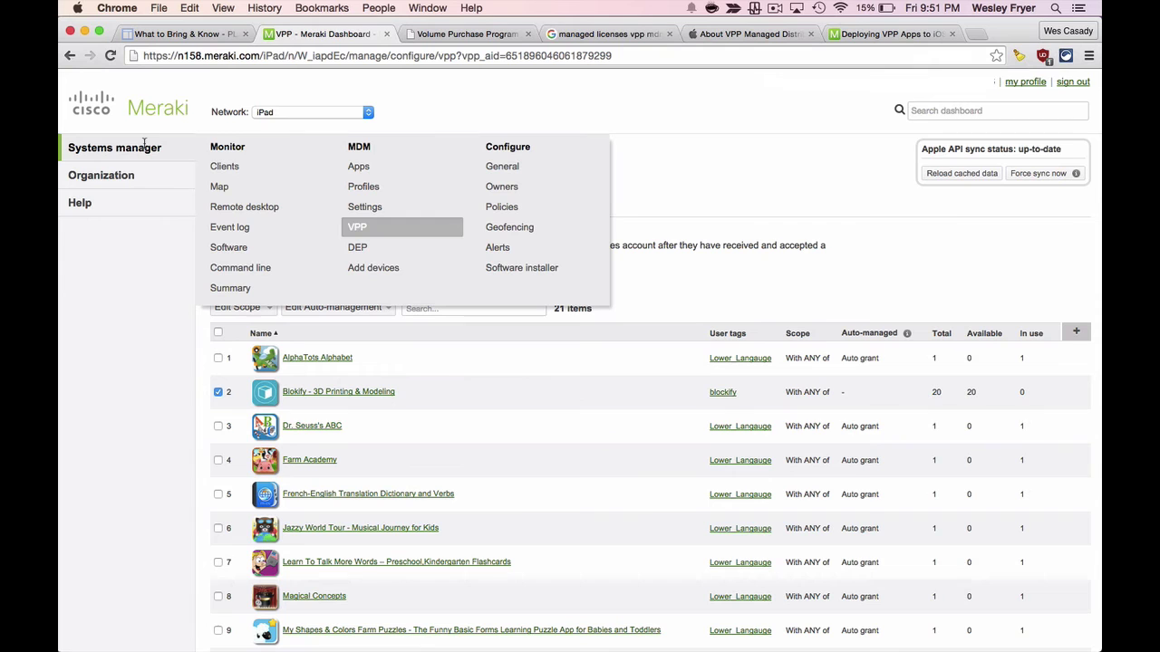
left_click(223, 166)
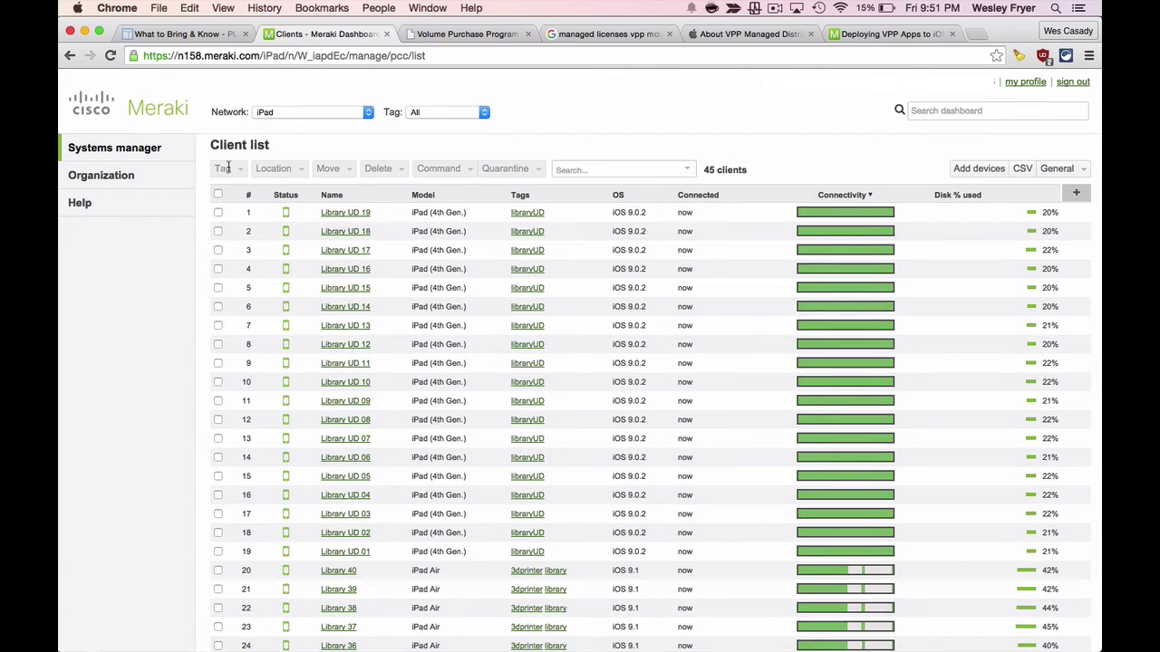
left_click(590, 169)
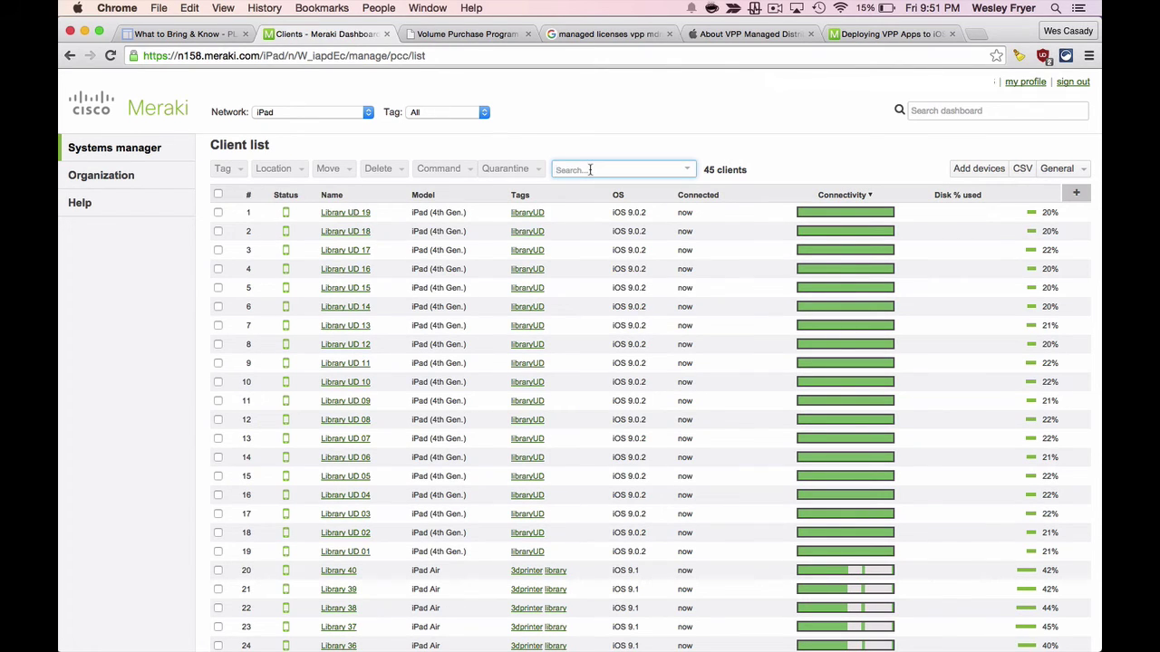
type("3dprinter")
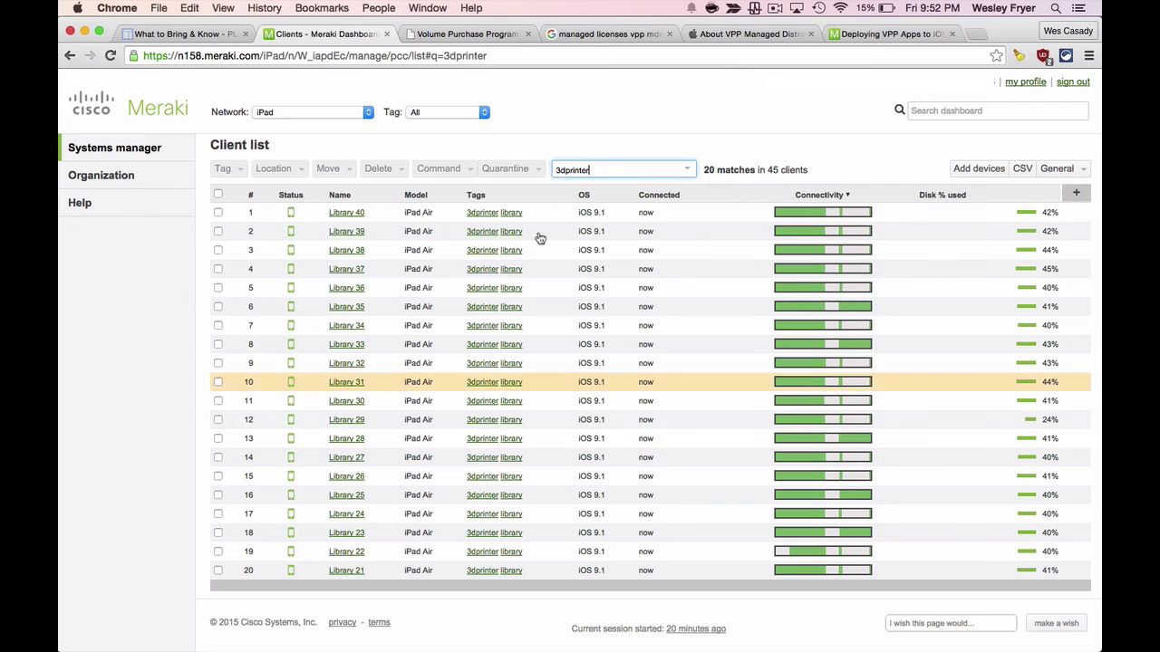
- Select all the listed 3dprinter clients and add the new tag blockify to them
left_click(218, 195)
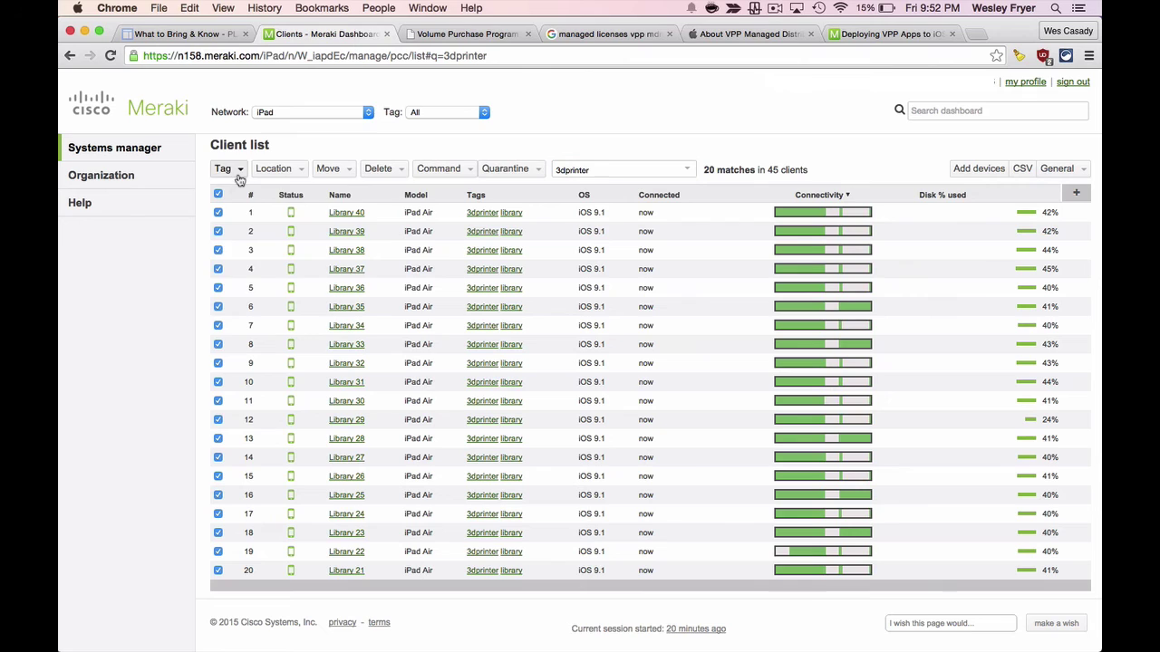
left_click(238, 171)
left_click(244, 212)
type("b")
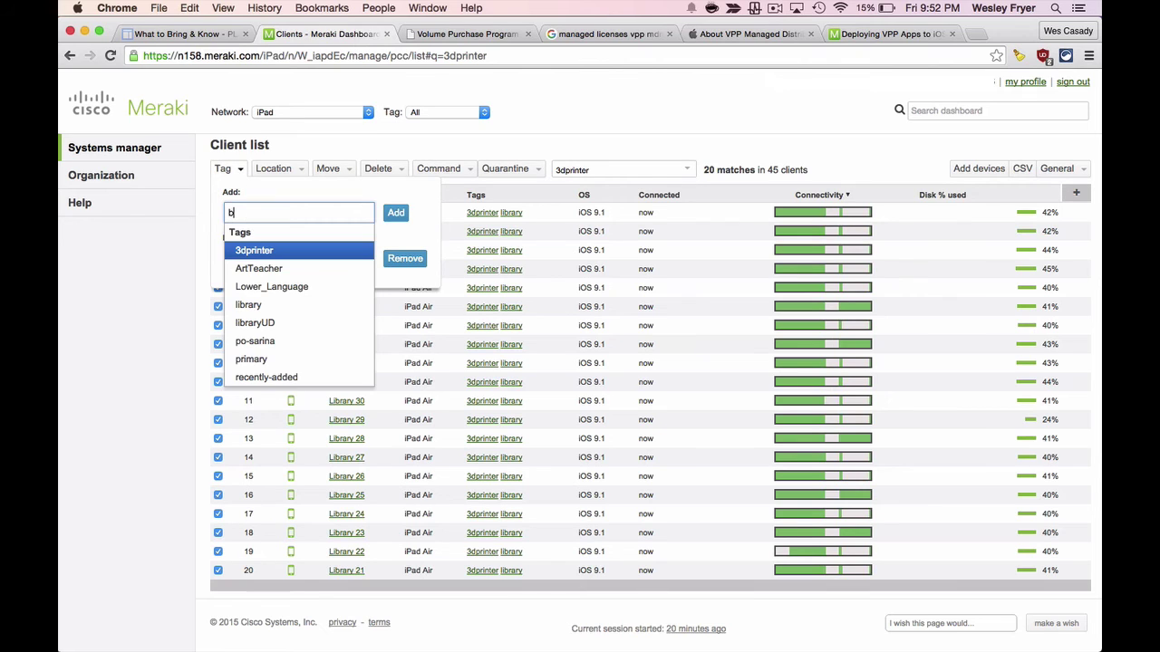
type("lockify")
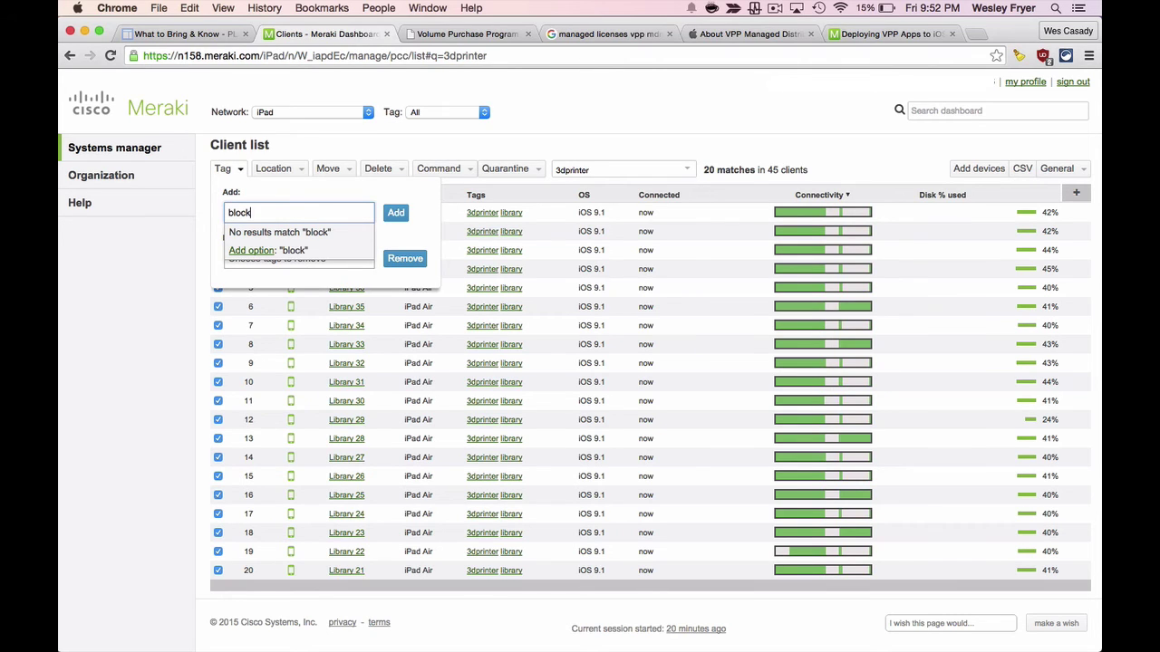
left_click(254, 250)
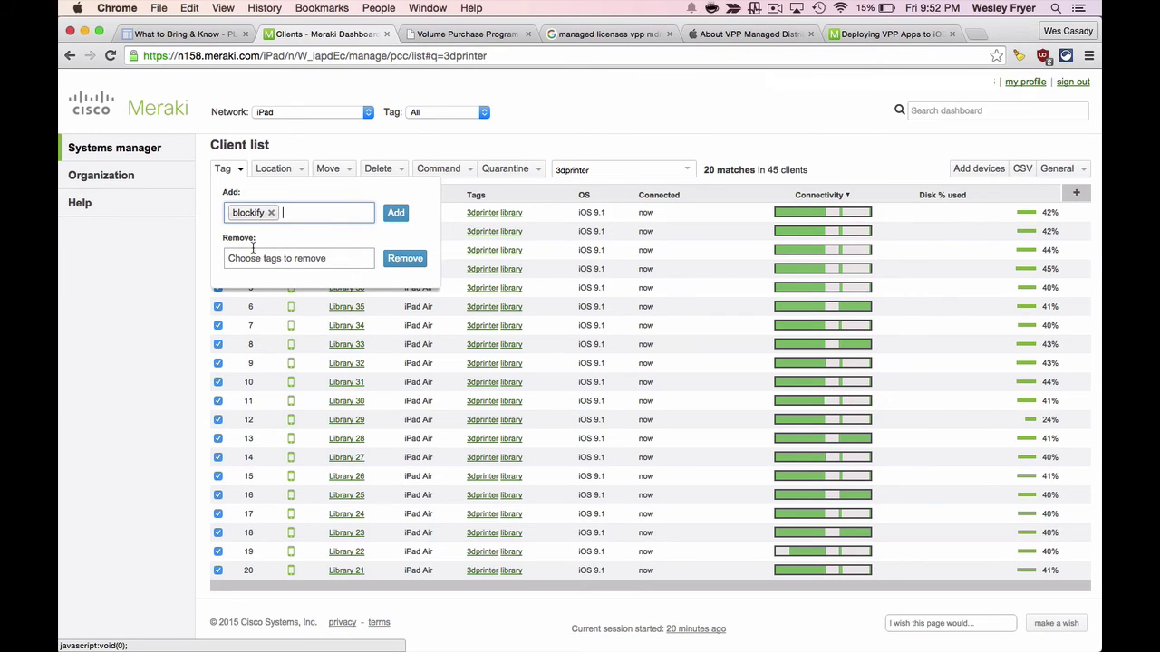
left_click(396, 213)
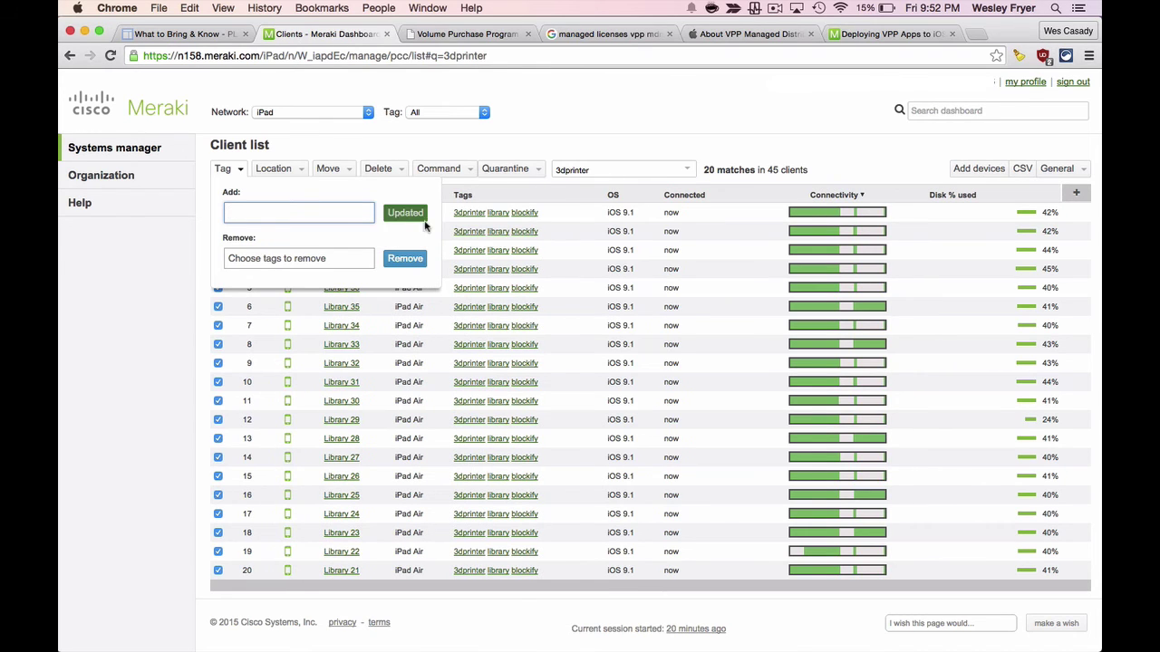
left_click(616, 136)
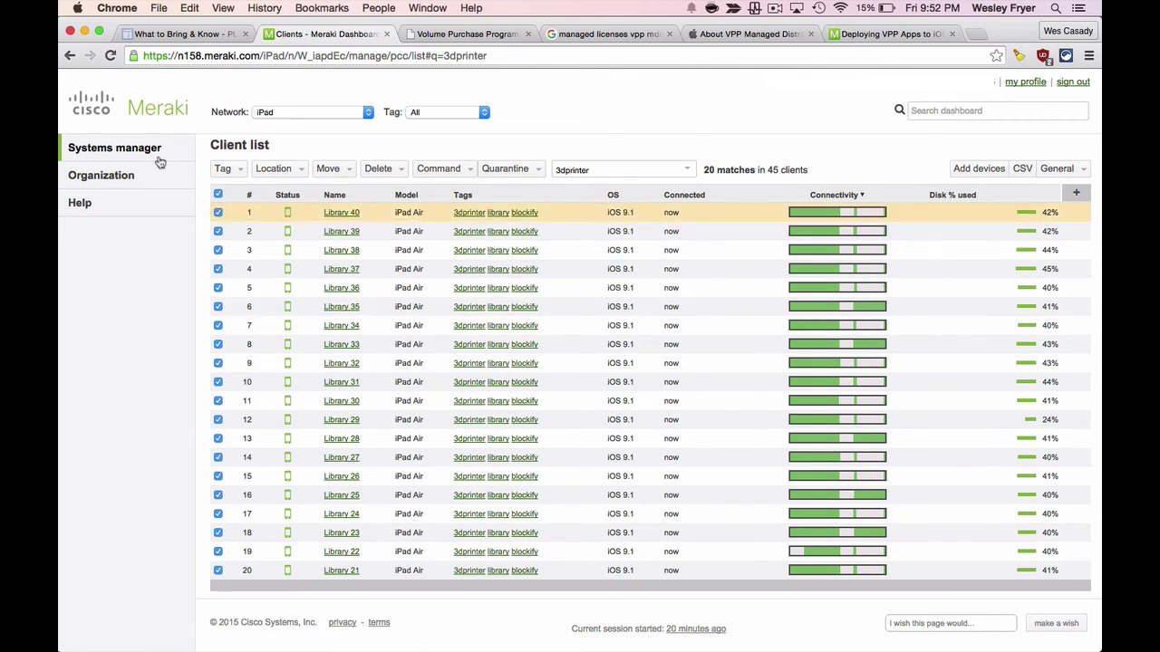
- On the MDM VPP page, set Blokify - 3D Printing & Modeling to auto-grant licenses to users in scope and apply the change
mouse_move(147, 153)
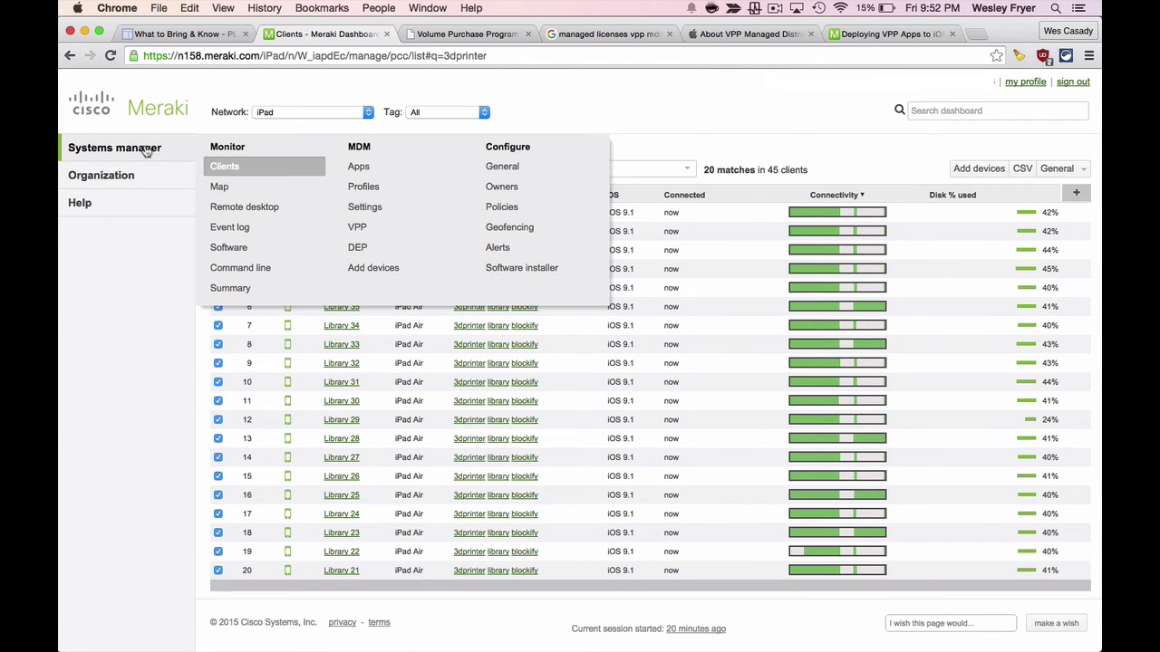
left_click(358, 229)
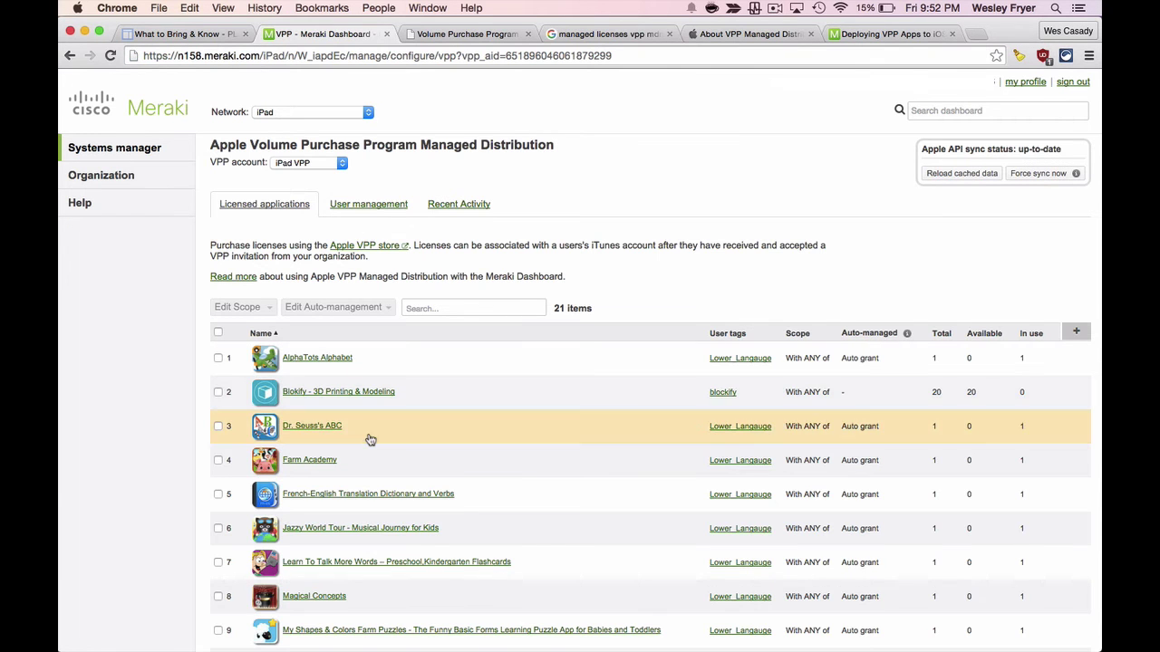
scroll(798, 366, "down", 1)
left_click(218, 367)
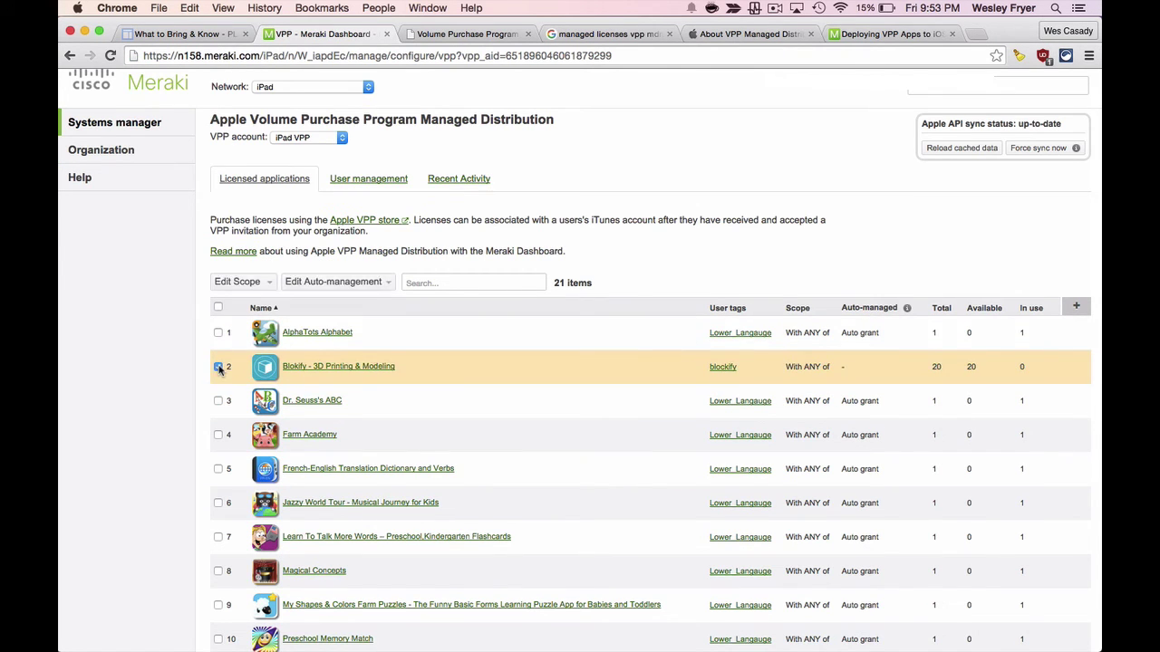
left_click(338, 282)
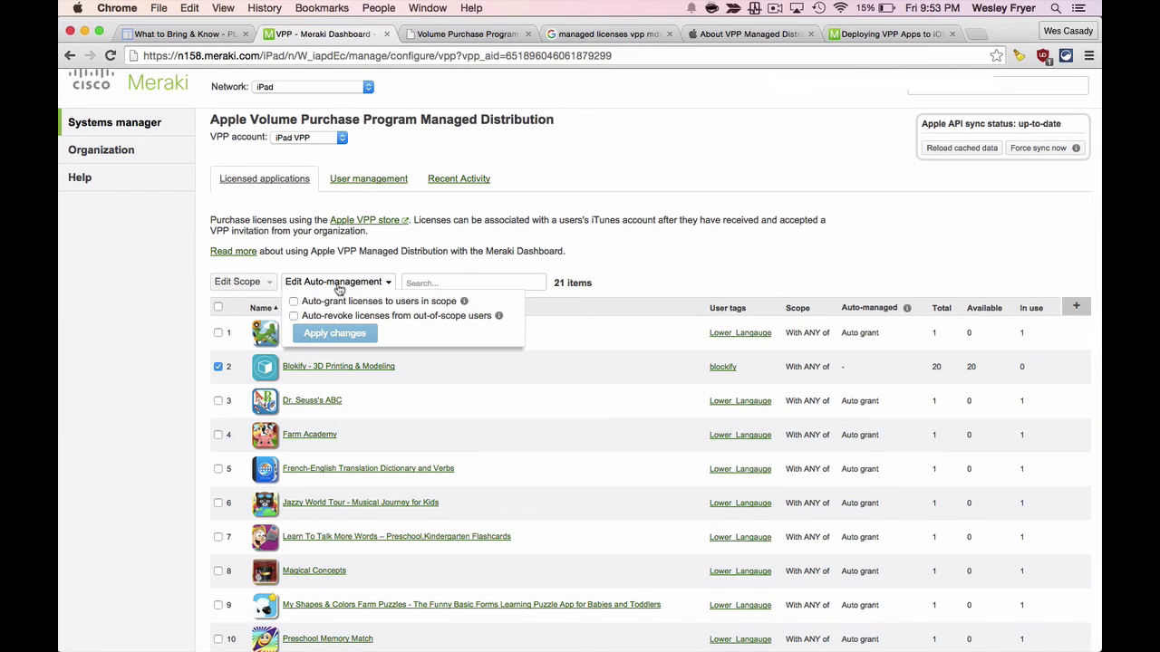
left_click(293, 301)
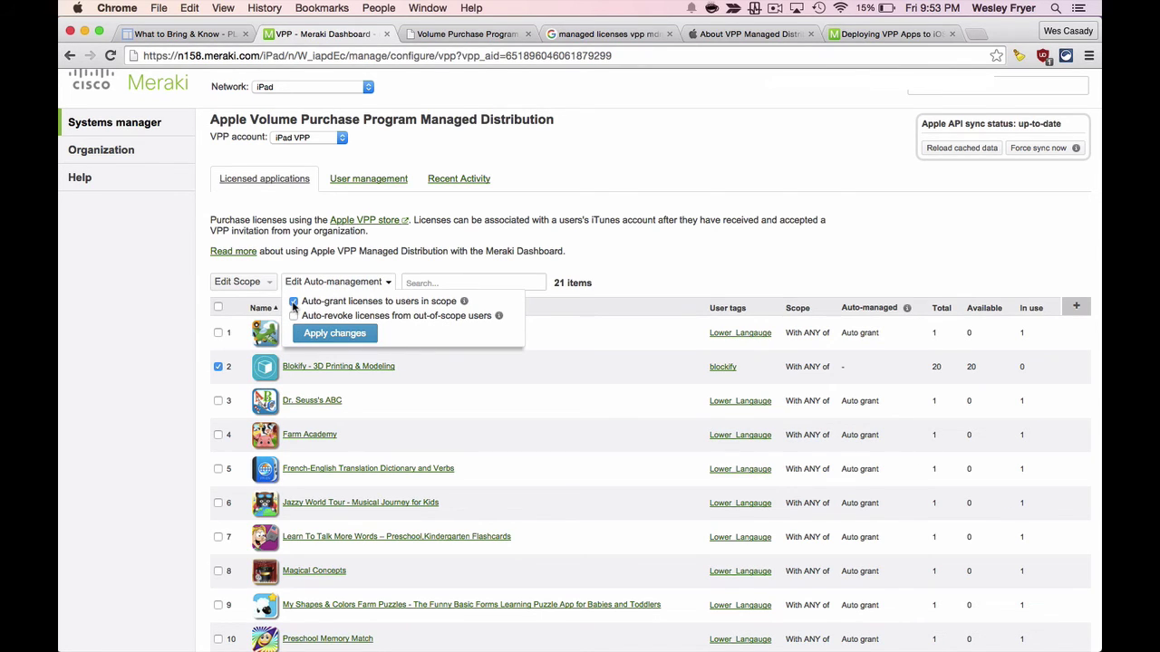
left_click(333, 334)
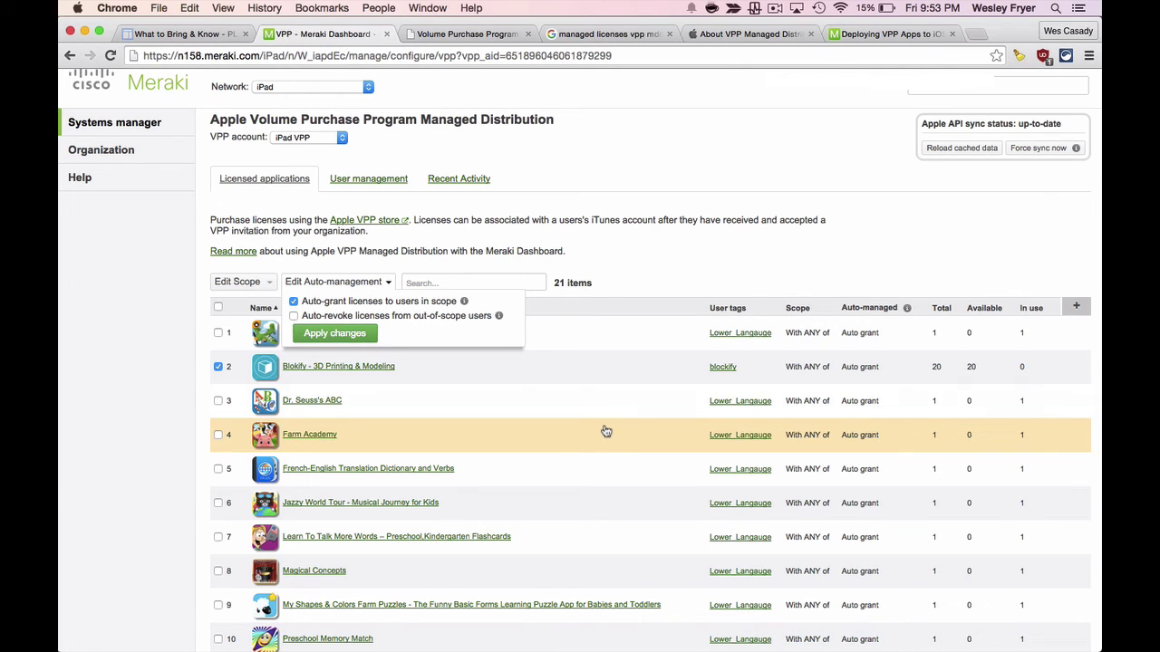
left_click(391, 373)
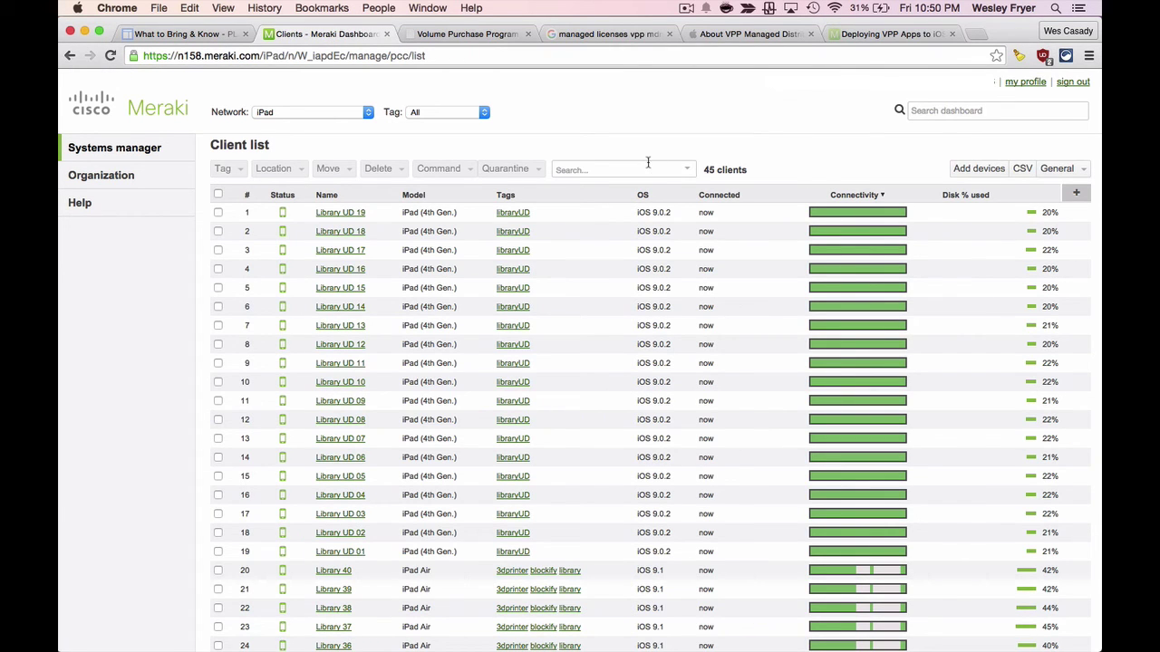
- On the MDM Apps page, search for blockify as a new iOS app and add Blokify - 3D Printing & Modeling
mouse_move(156, 148)
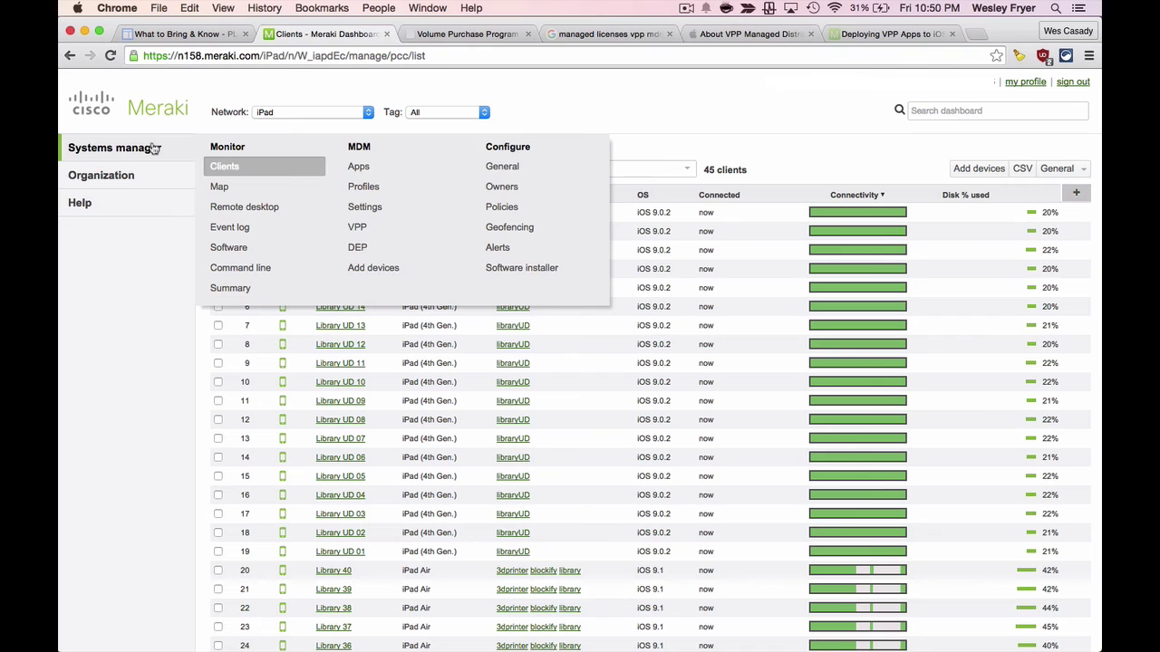
left_click(359, 168)
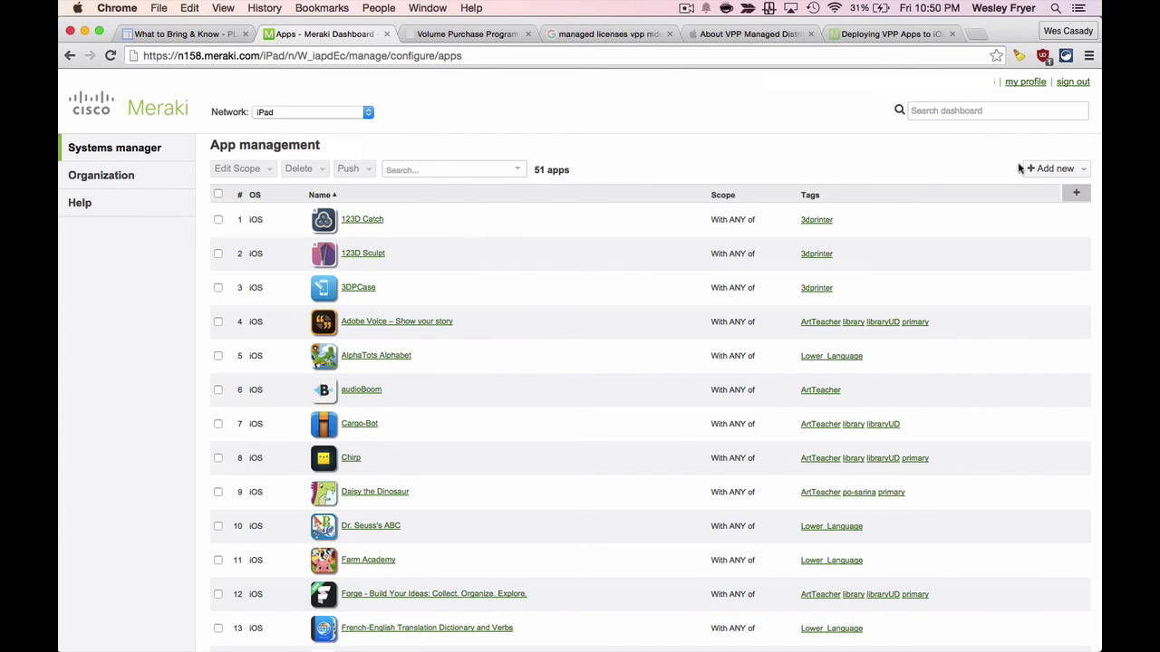
left_click(1044, 171)
left_click(1012, 188)
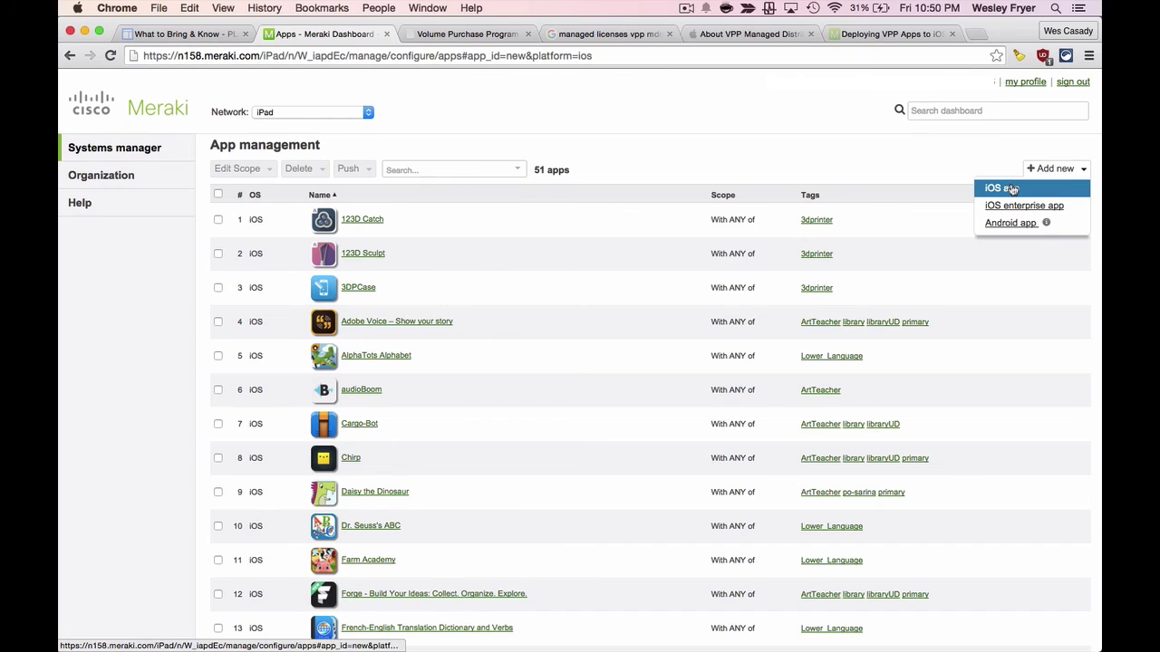
type("bloc")
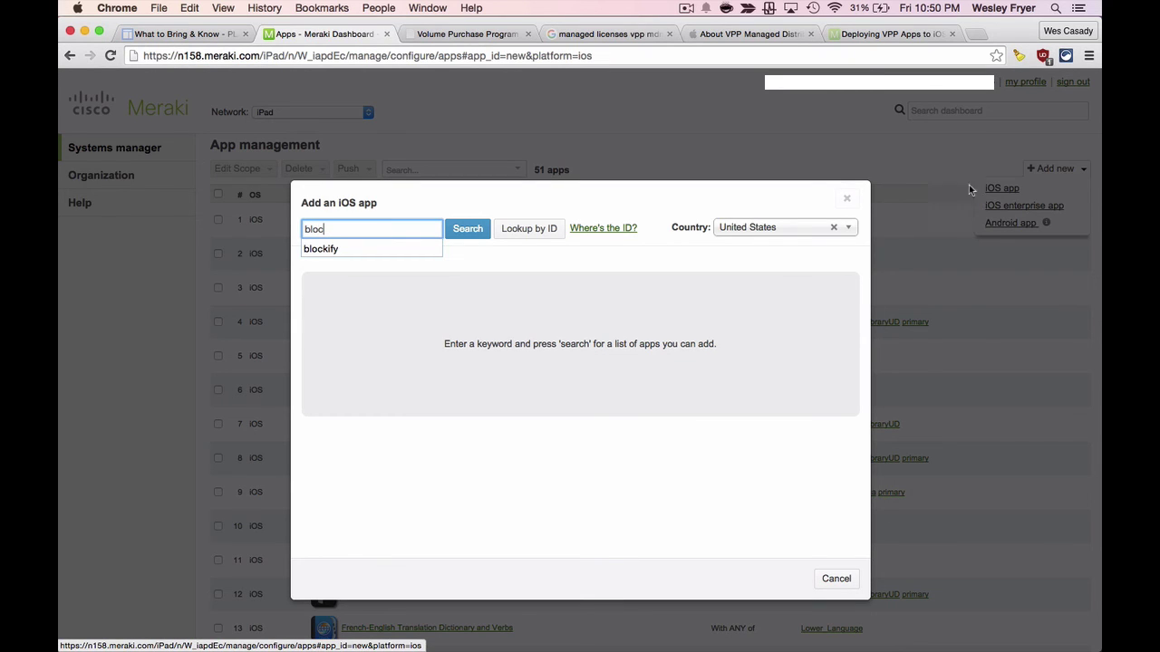
left_click(391, 249)
left_click(471, 231)
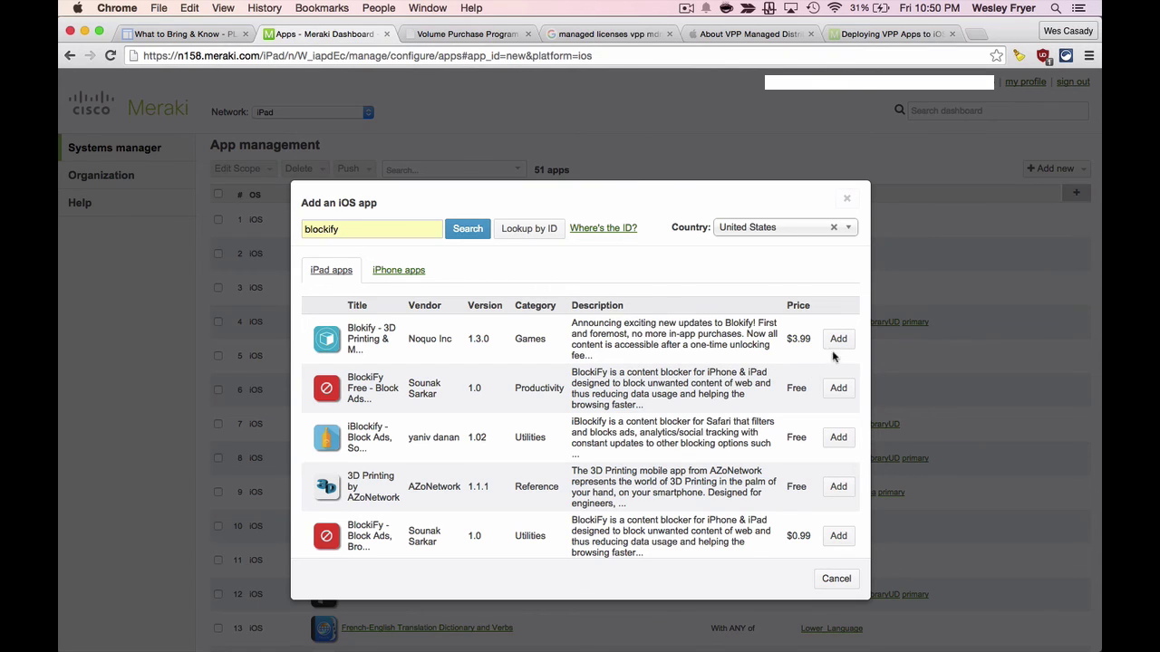
left_click(838, 339)
- Set Blokify's purchase method to VPP app assignment and scope its installation to devices with ANY of the following tags, using blockify
scroll(840, 347, "down", 2)
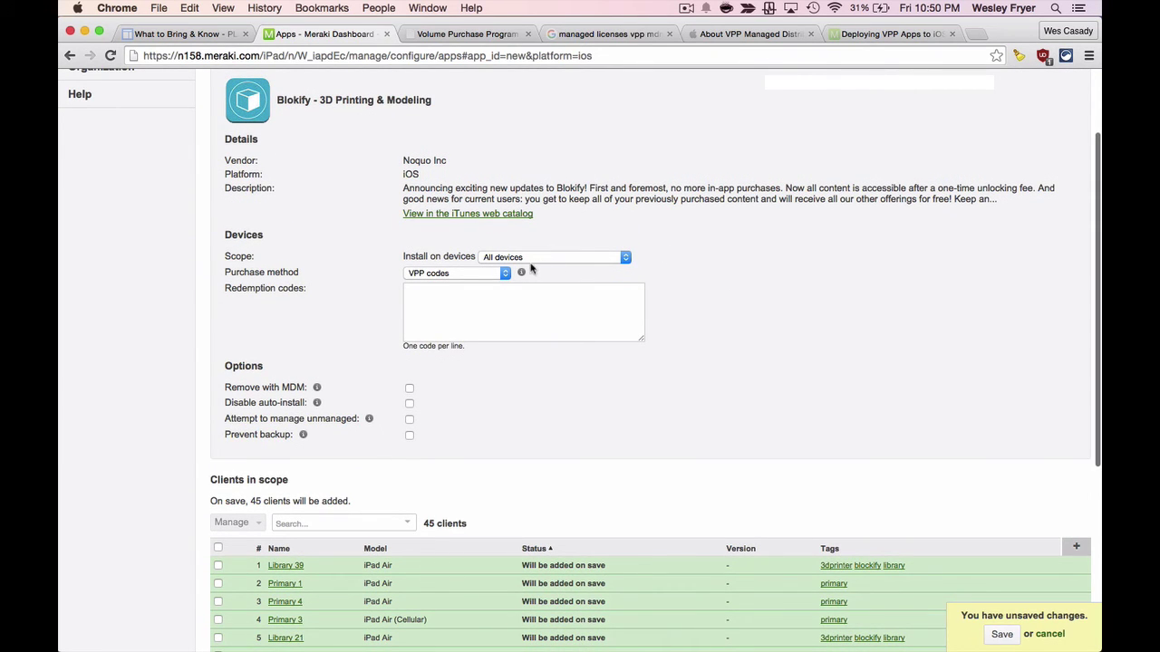
left_click(464, 274)
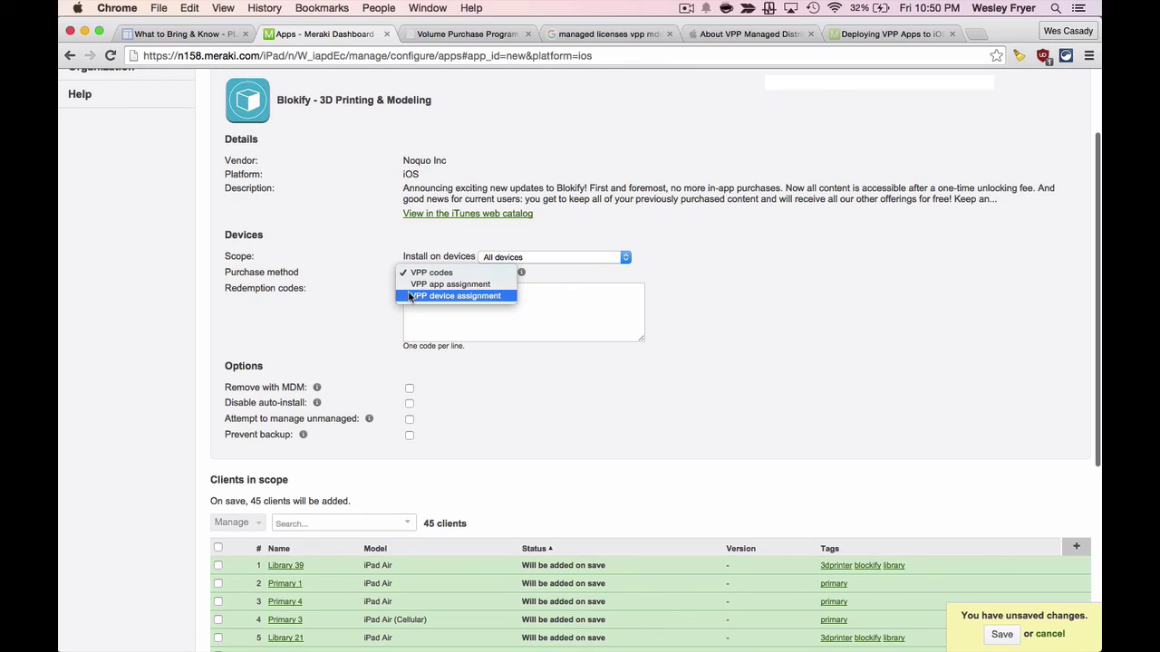
left_click(473, 284)
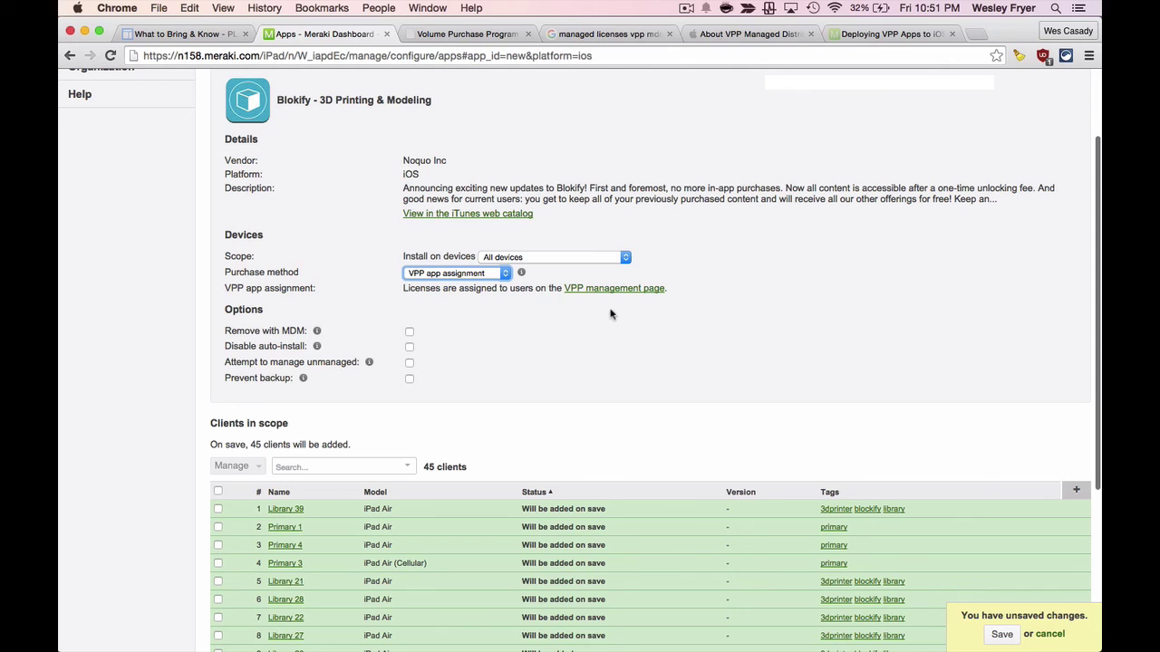
left_click(545, 258)
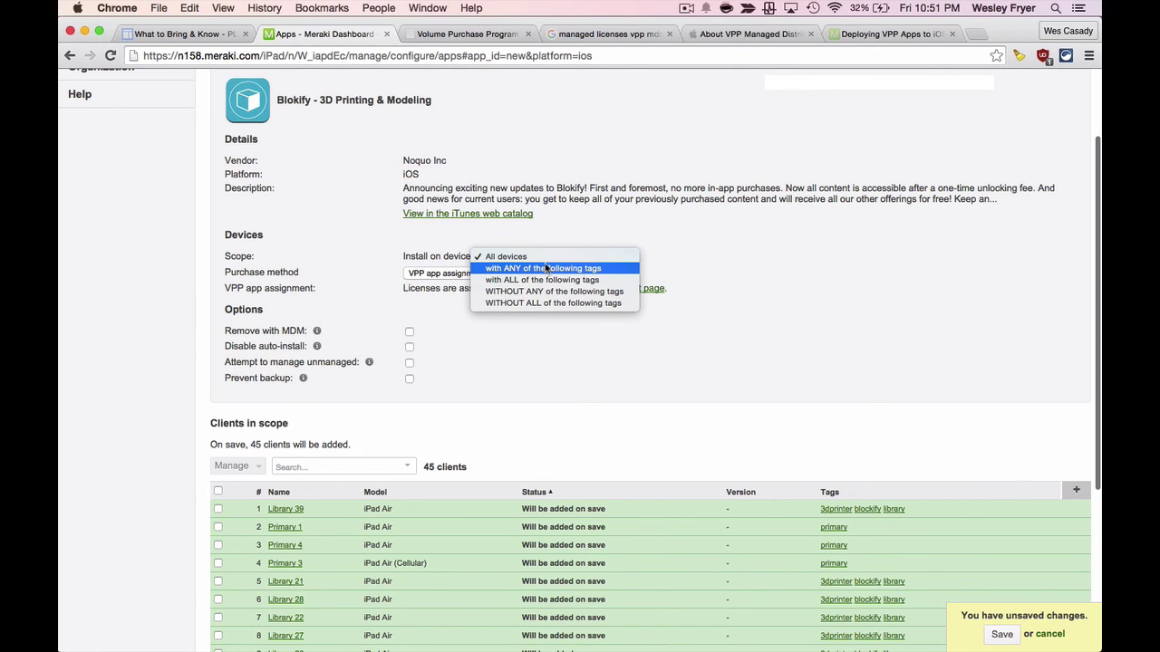
left_click(546, 269)
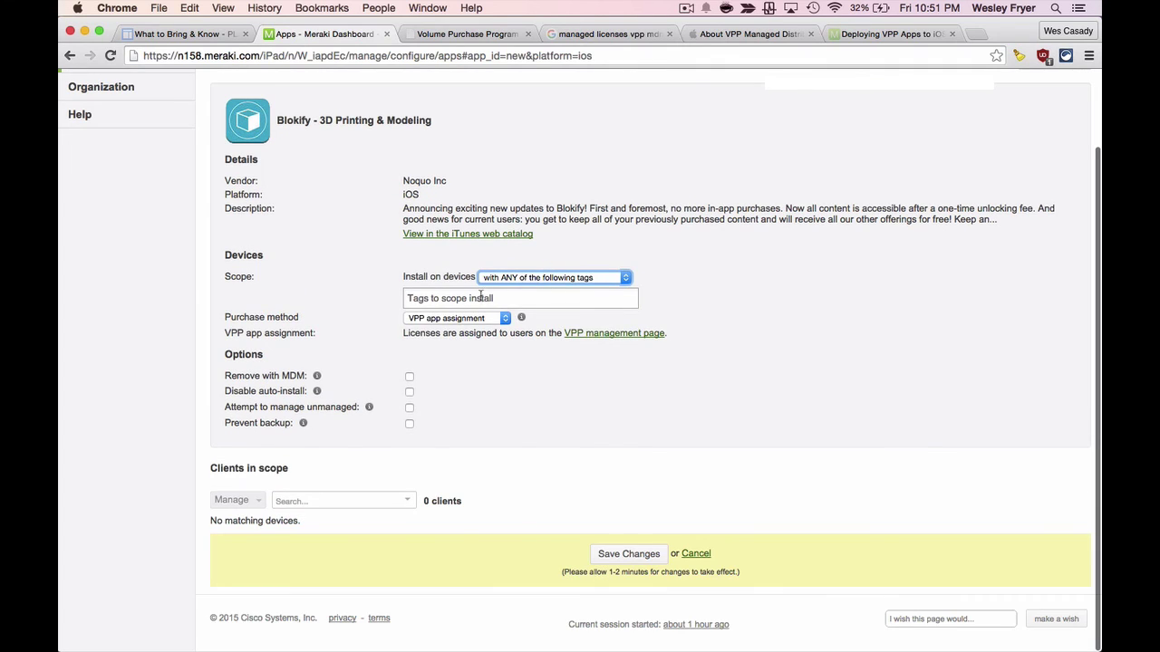
left_click(480, 296)
type("bl")
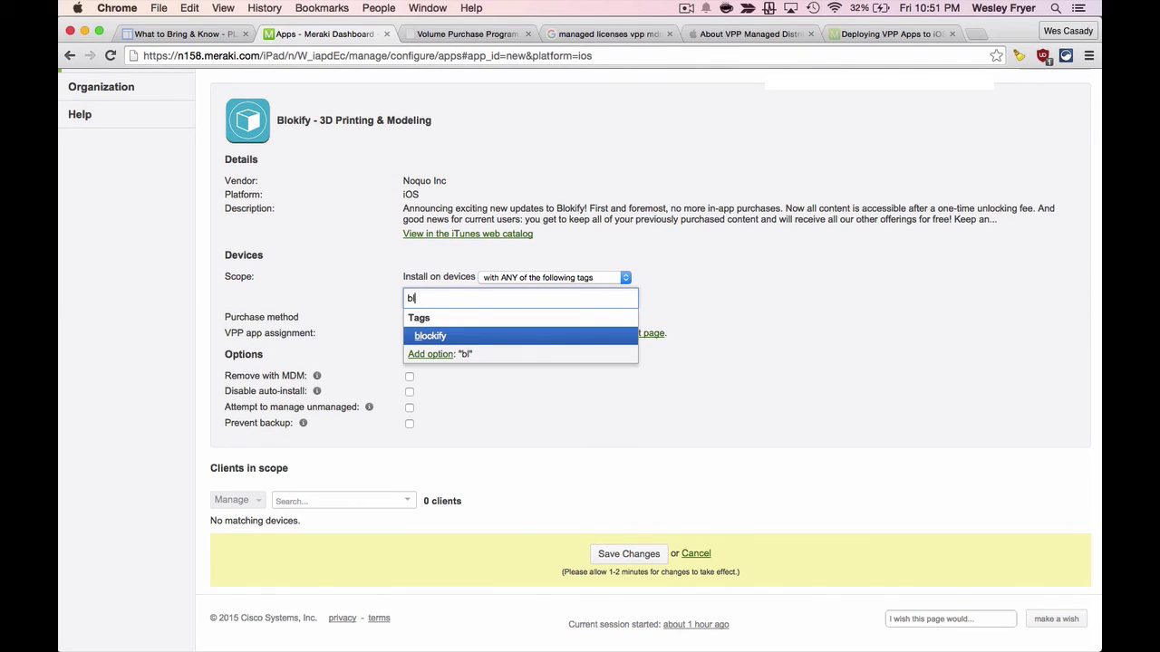
left_click(436, 336)
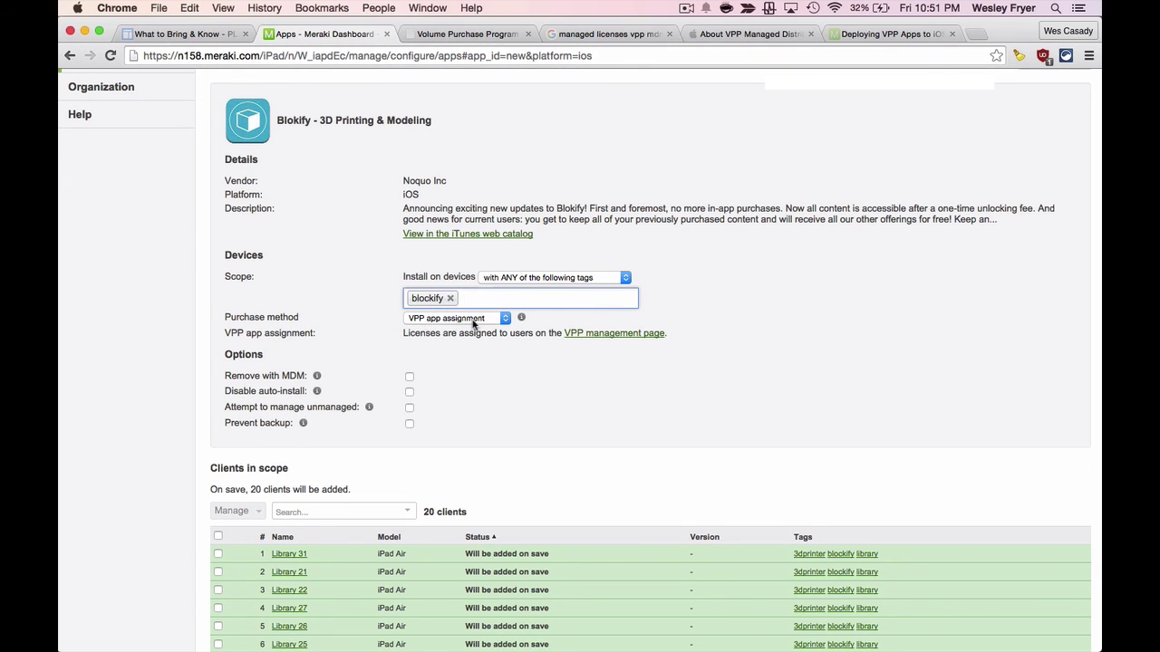
- Try VPP device assignment as Blokify's purchase method, and return it to VPP app assignment
left_click(473, 321)
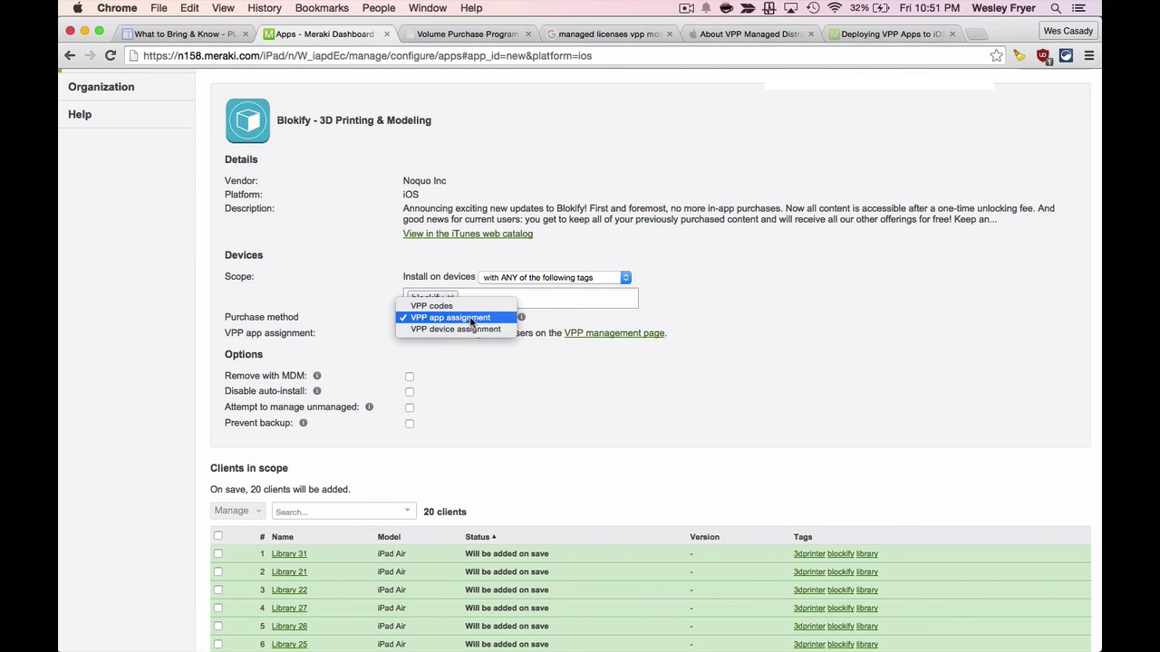
left_click(471, 329)
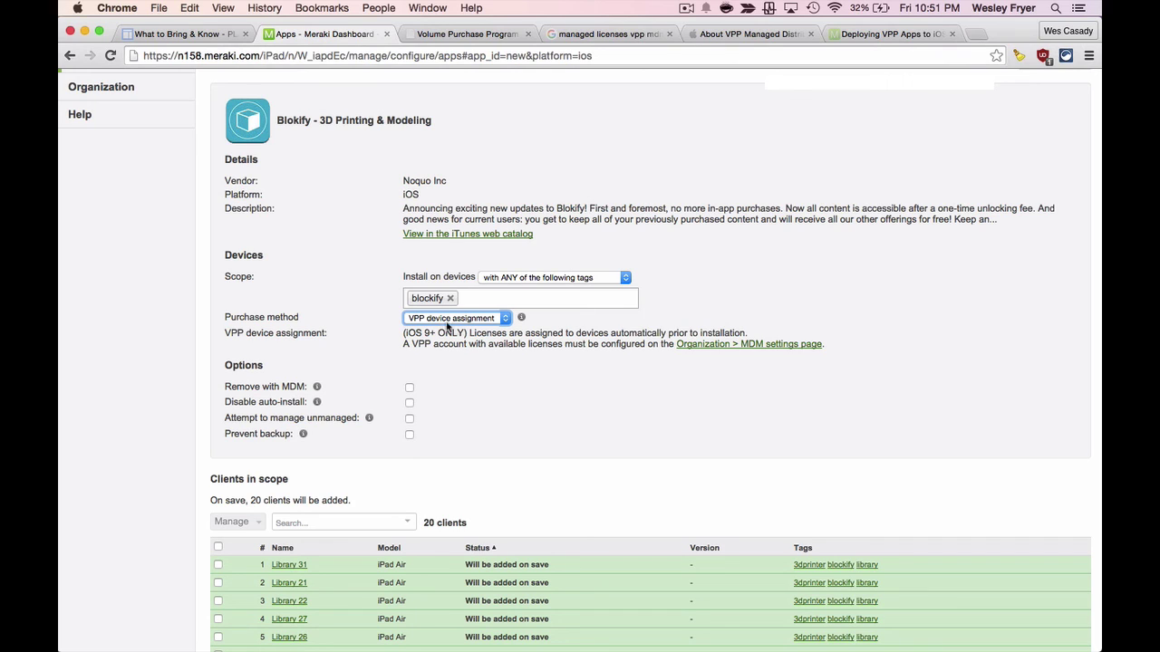
left_click(448, 318)
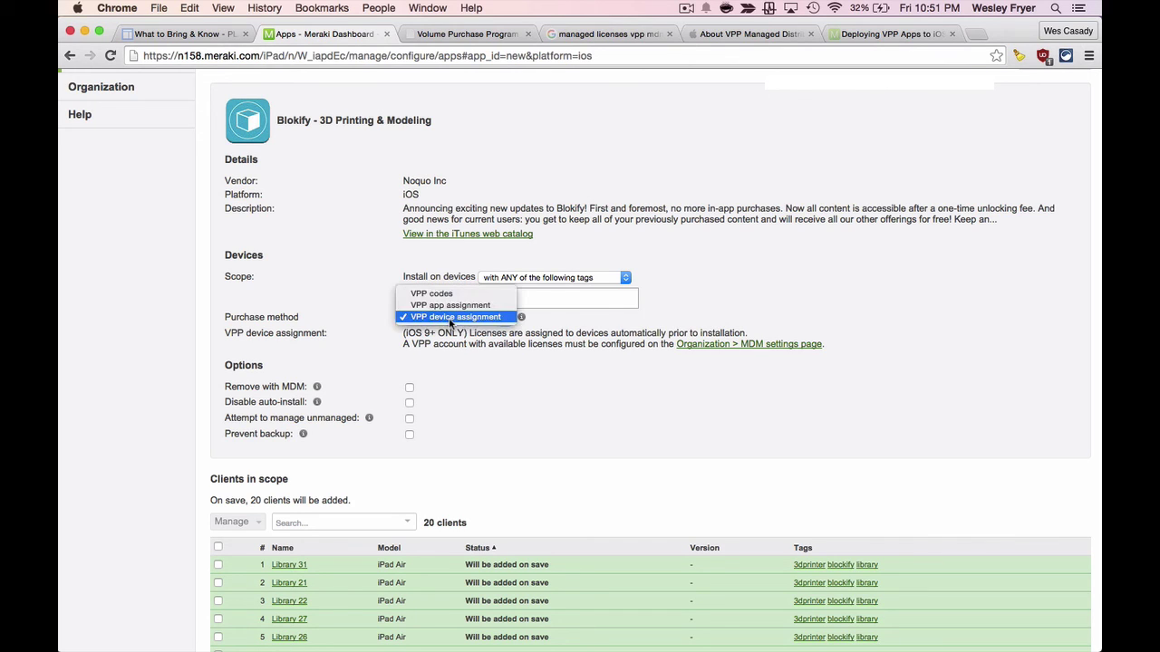
left_click(448, 311)
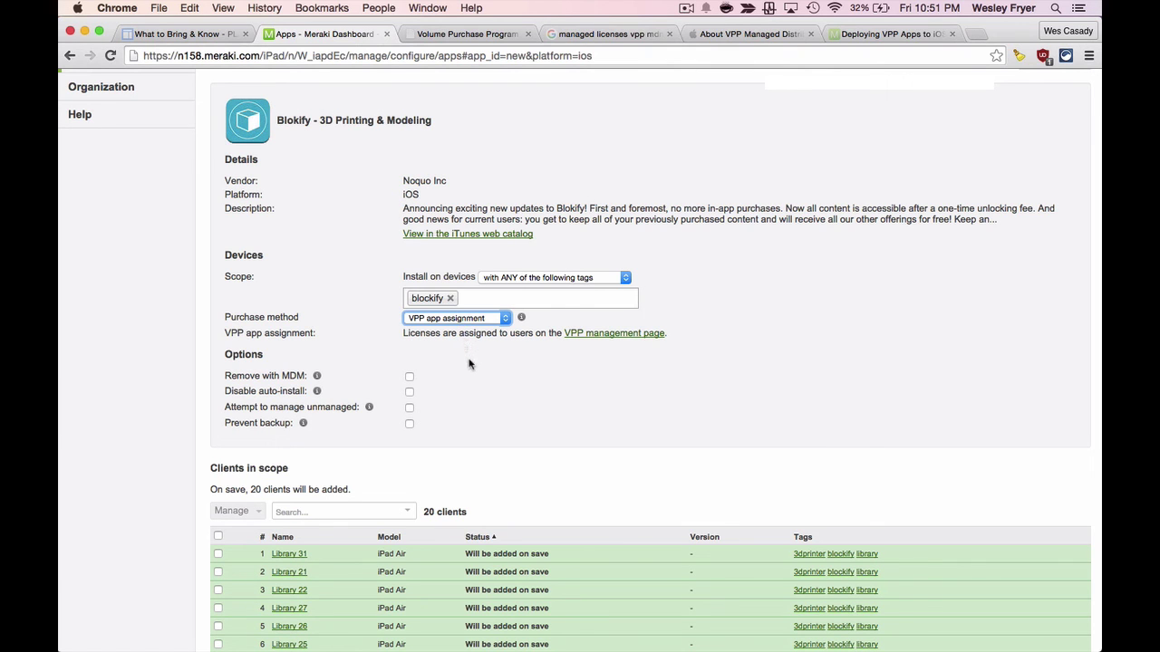
- Review the clients in scope for Blokify and save the new app's changes
scroll(470, 367, "down", 5)
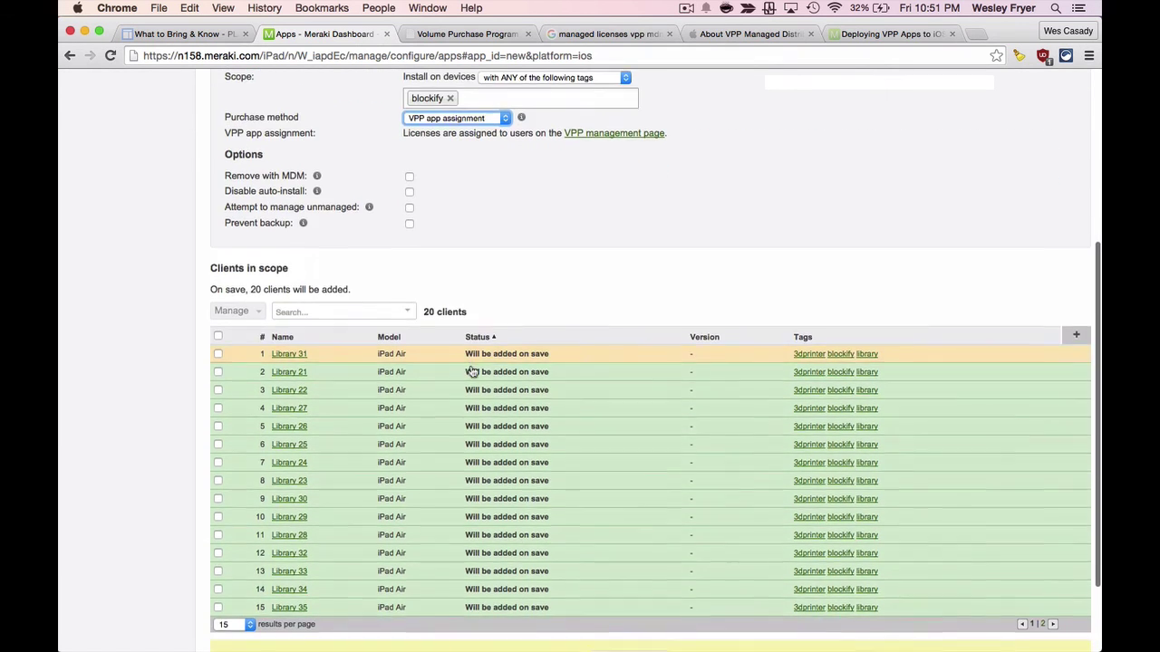
scroll(471, 371, "down", 1)
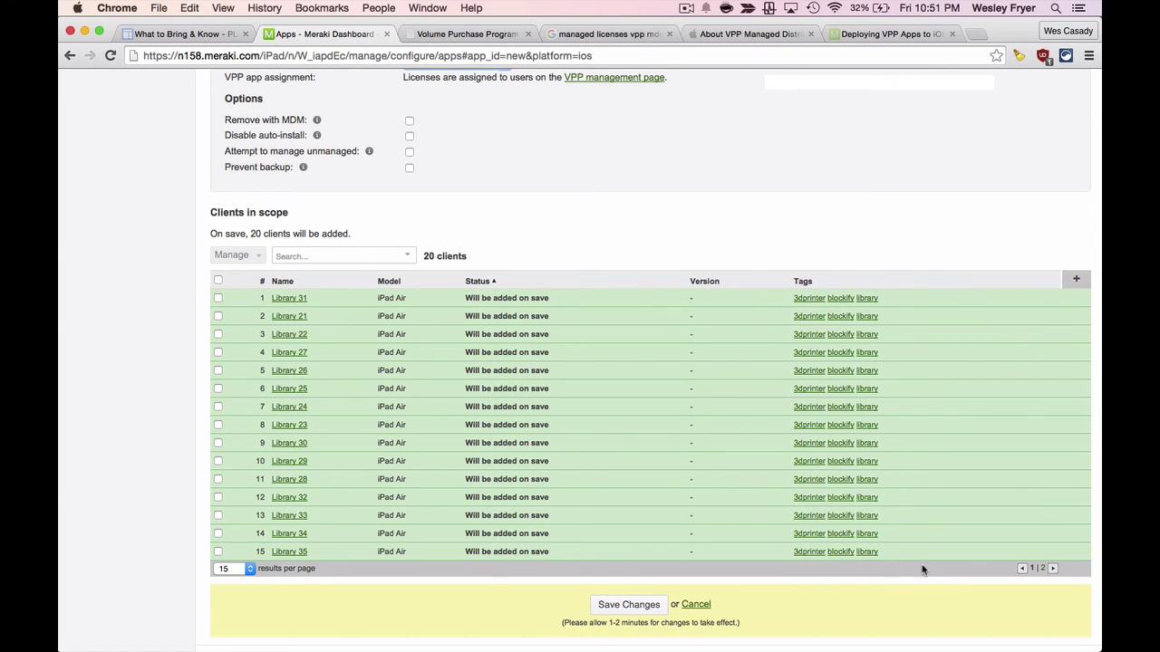
left_click(628, 605)
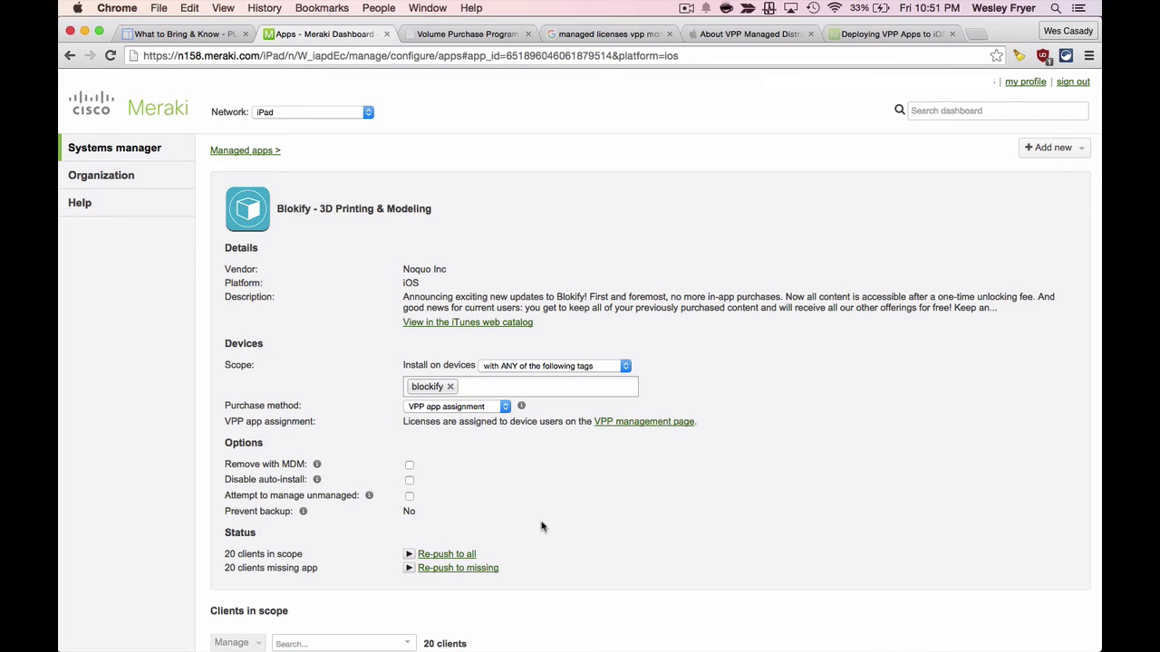
- Open the Systems manager client list
mouse_move(140, 144)
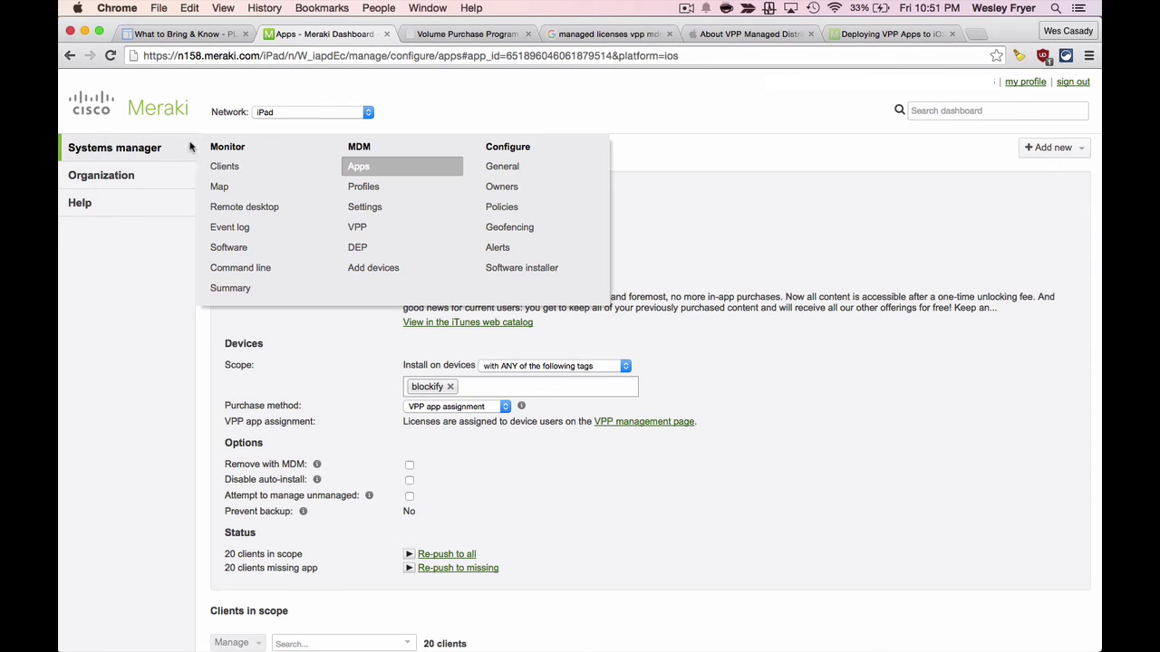
left_click(224, 168)
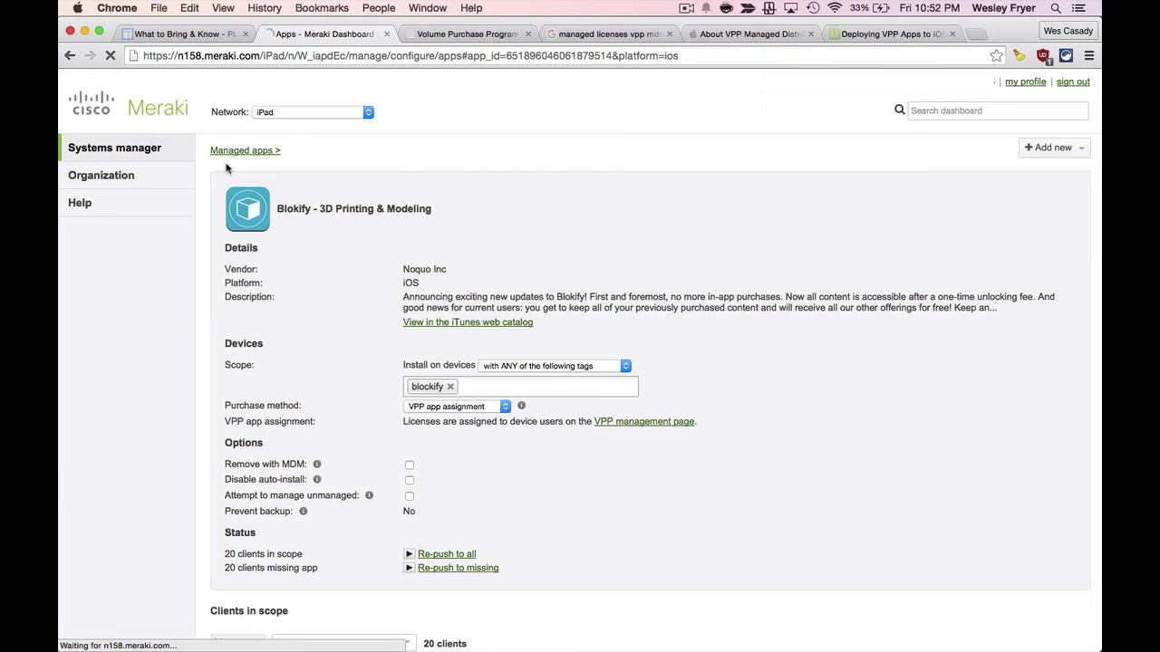